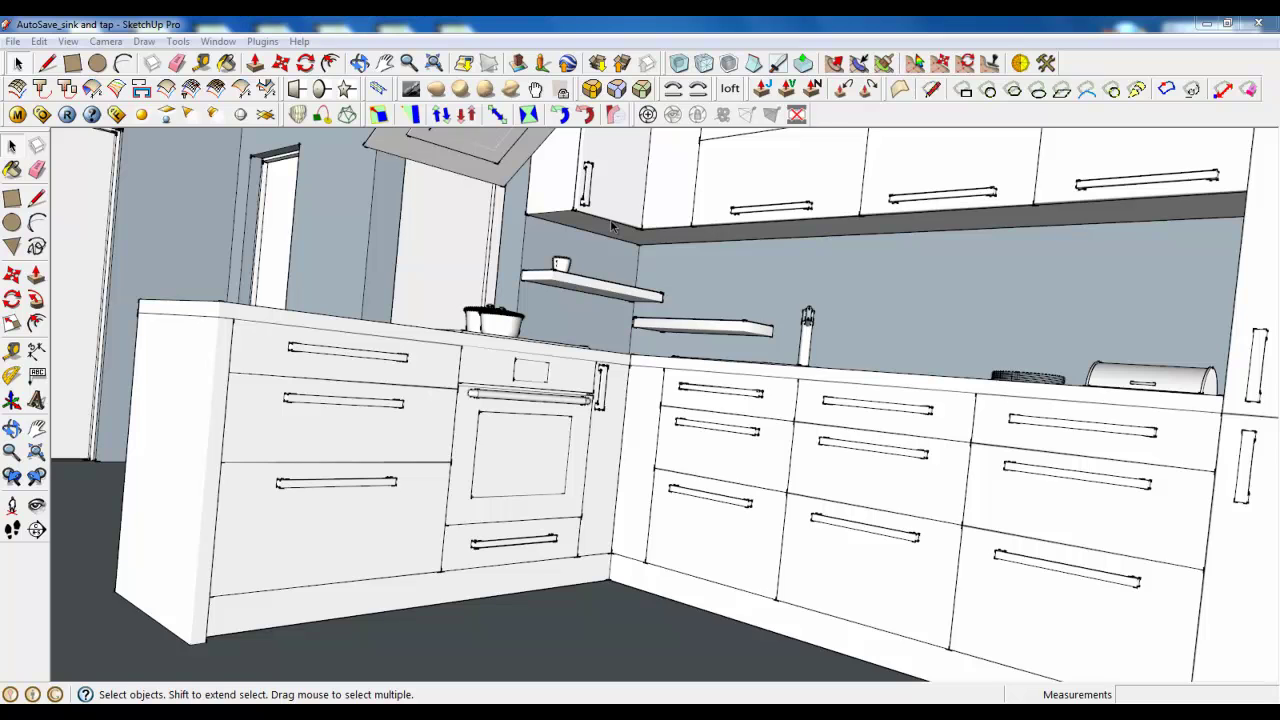
# Step: Open the cup group on the upper corner shelf for editing
pyautogui.click(562, 263)
pyautogui.scroll(10, 562, 263)
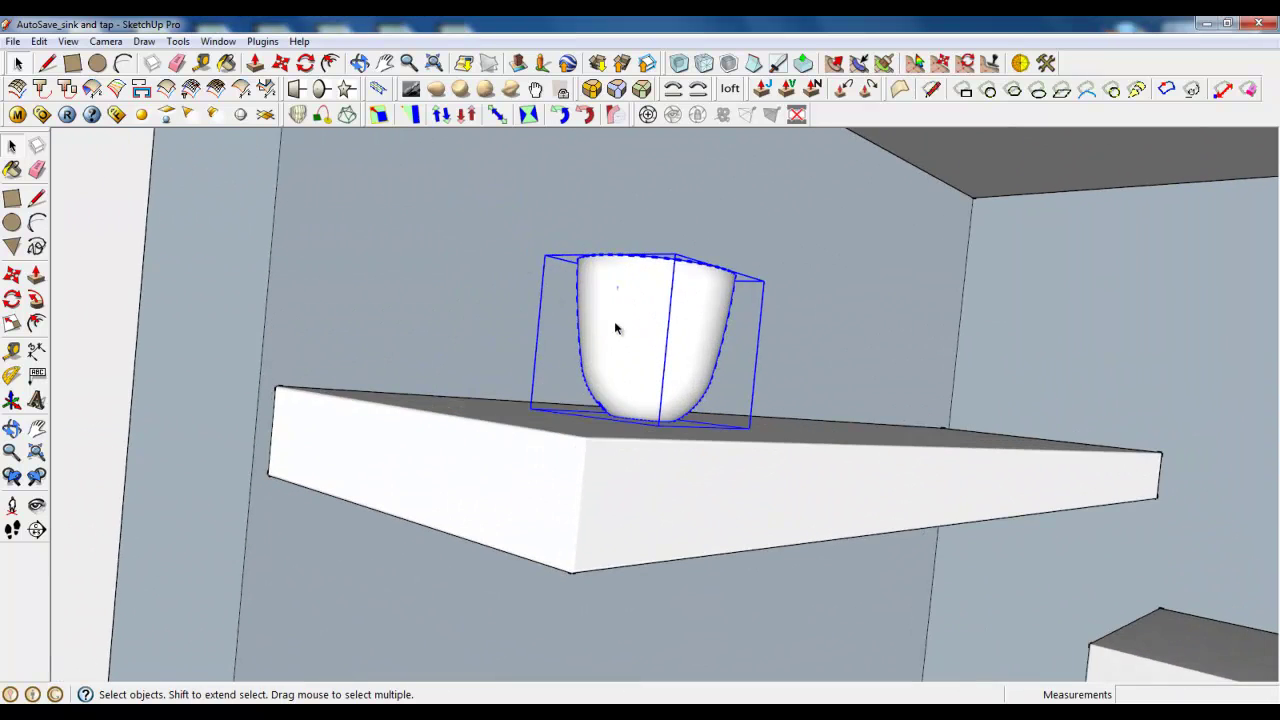
pyautogui.moveTo(615, 328); pyautogui.dragTo(540, 308, button='middle')
pyautogui.scroll(3, 540, 308)
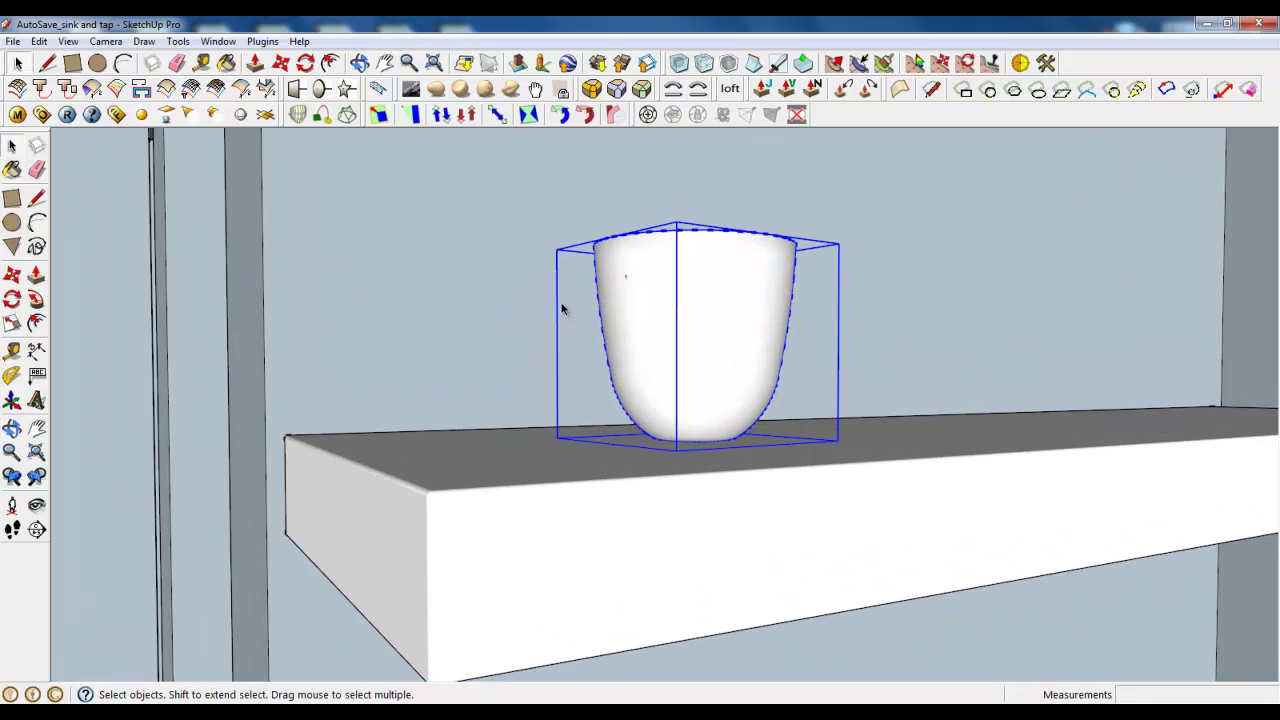
pyautogui.doubleClick(649, 275)
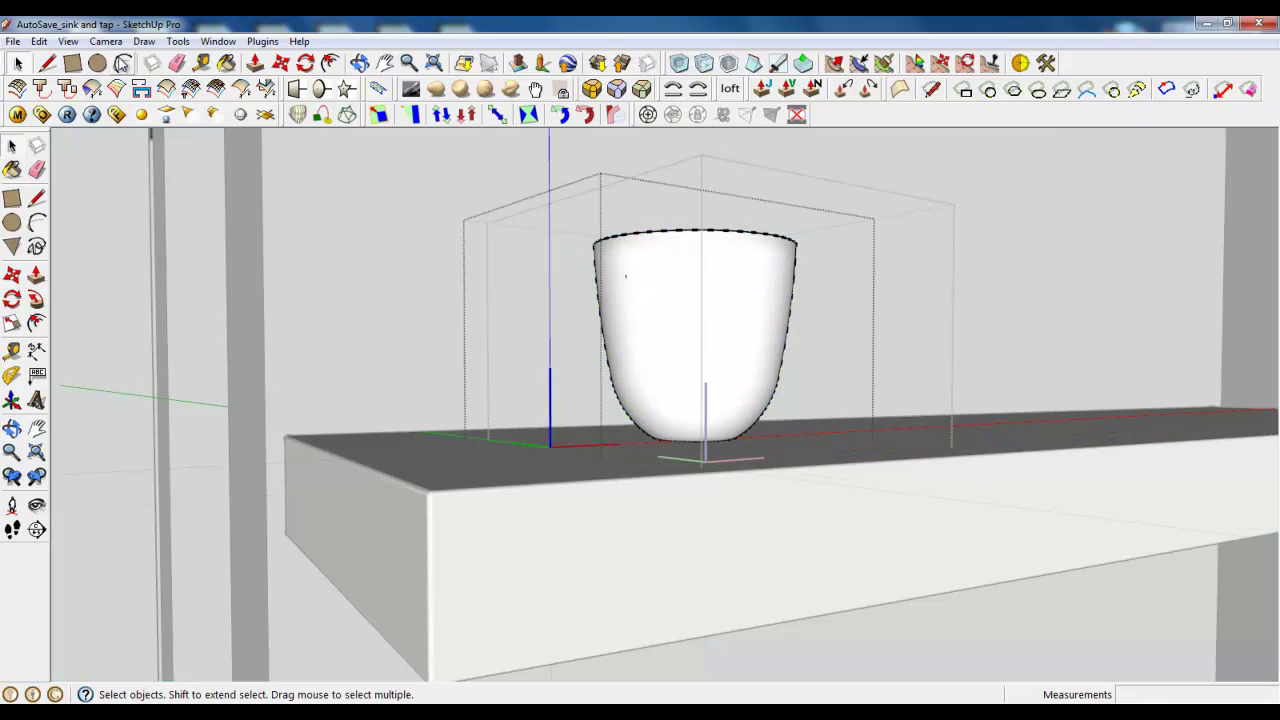
# Step: Draw a handle-shaped arc with a bulge of about 8 mm beside the cup, and a tangent arc about 20 mm long from its upper end
pyautogui.click(122, 63)
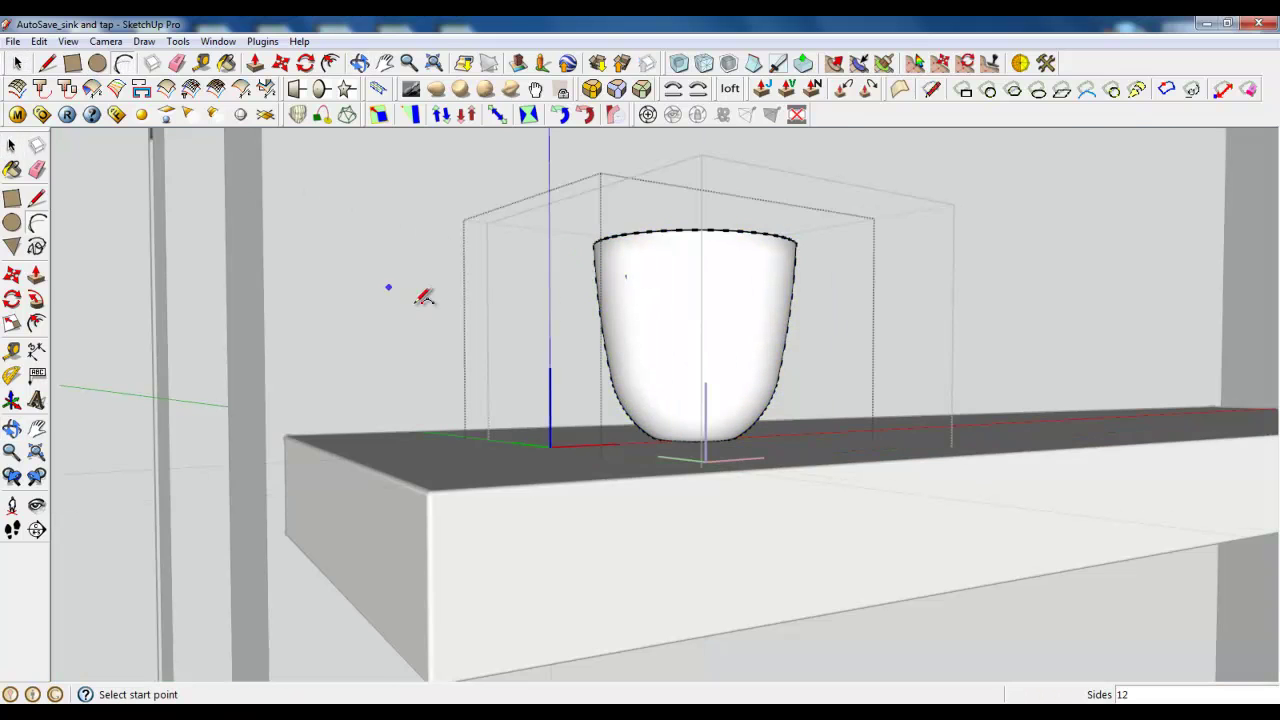
pyautogui.click(457, 274)
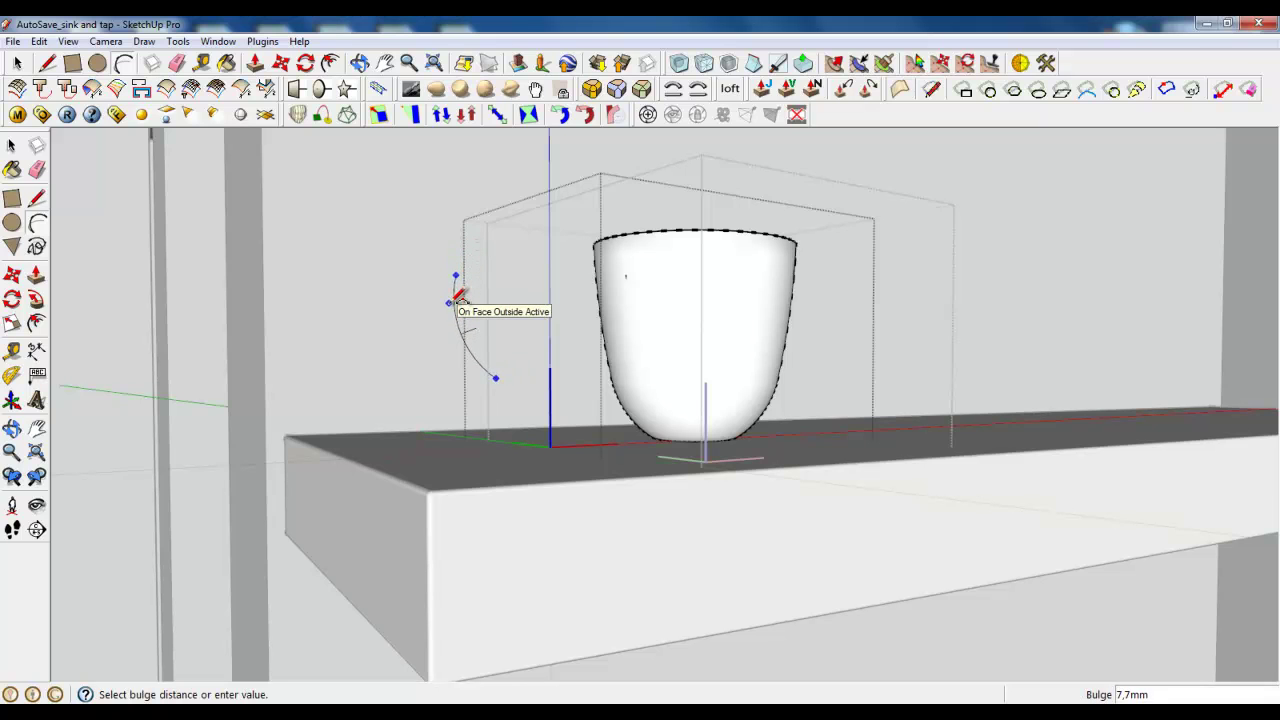
pyautogui.click(458, 298)
pyautogui.scroll(4, 466, 278)
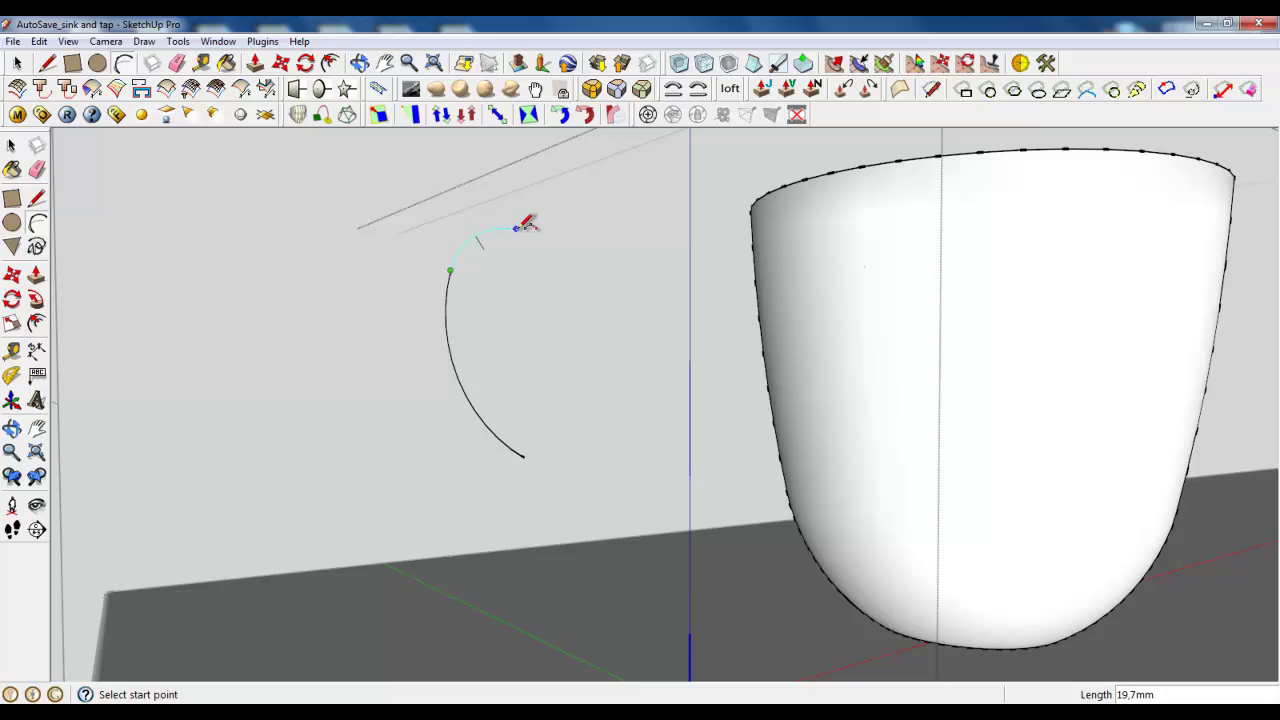
pyautogui.click(524, 228)
pyautogui.click(524, 227)
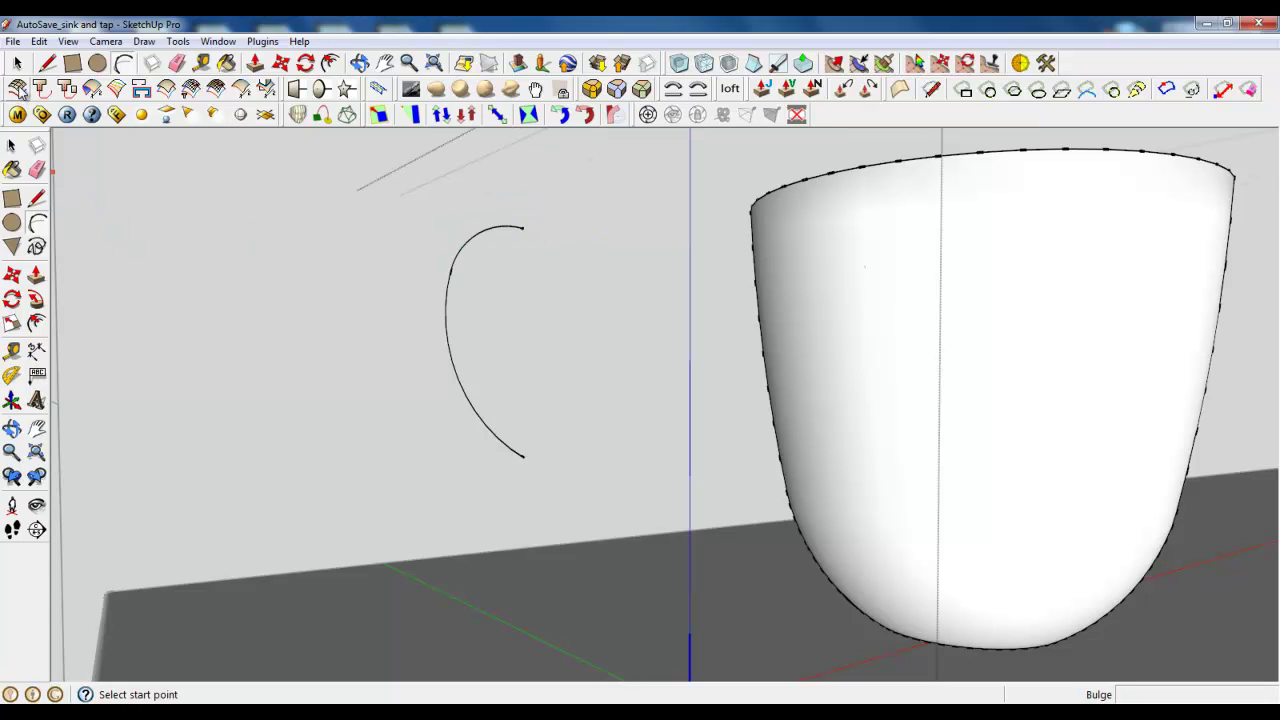
# Step: Weld the two handle arcs into a single curve, leaving the curve open
pyautogui.press('space')
pyautogui.moveTo(547, 408); pyautogui.dragTo(588, 492)
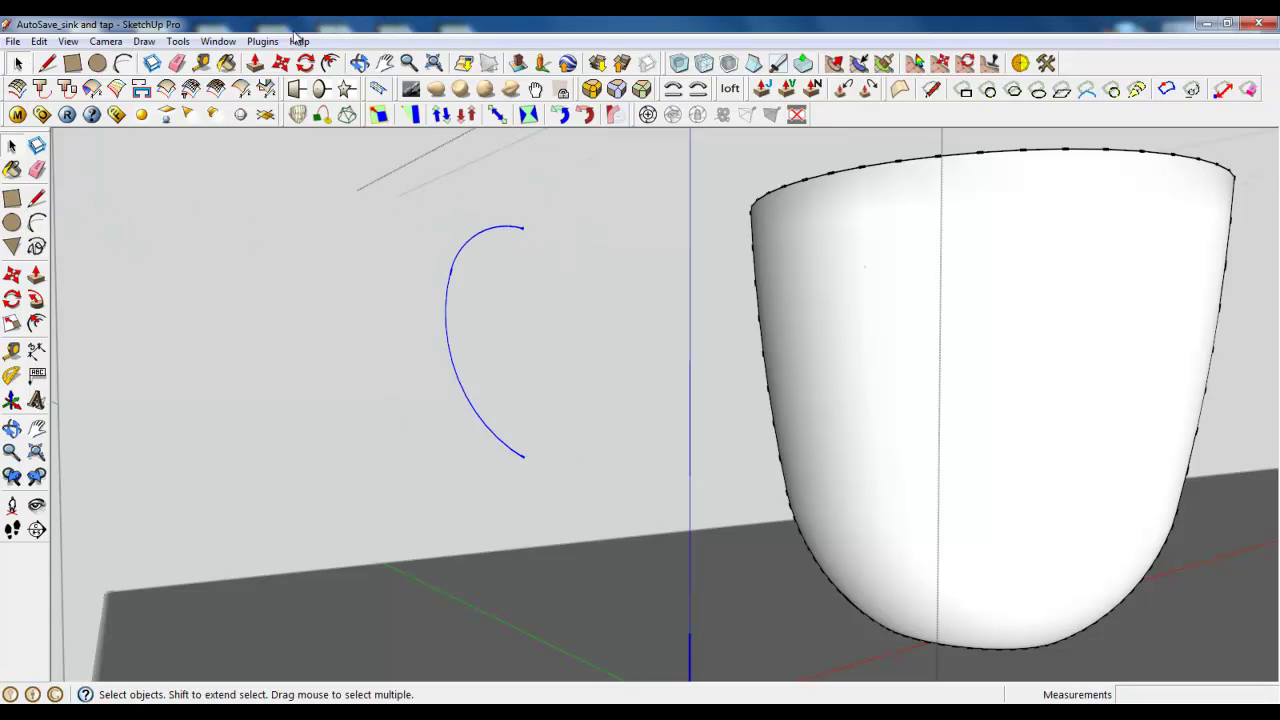
pyautogui.click(263, 41)
pyautogui.click(300, 283)
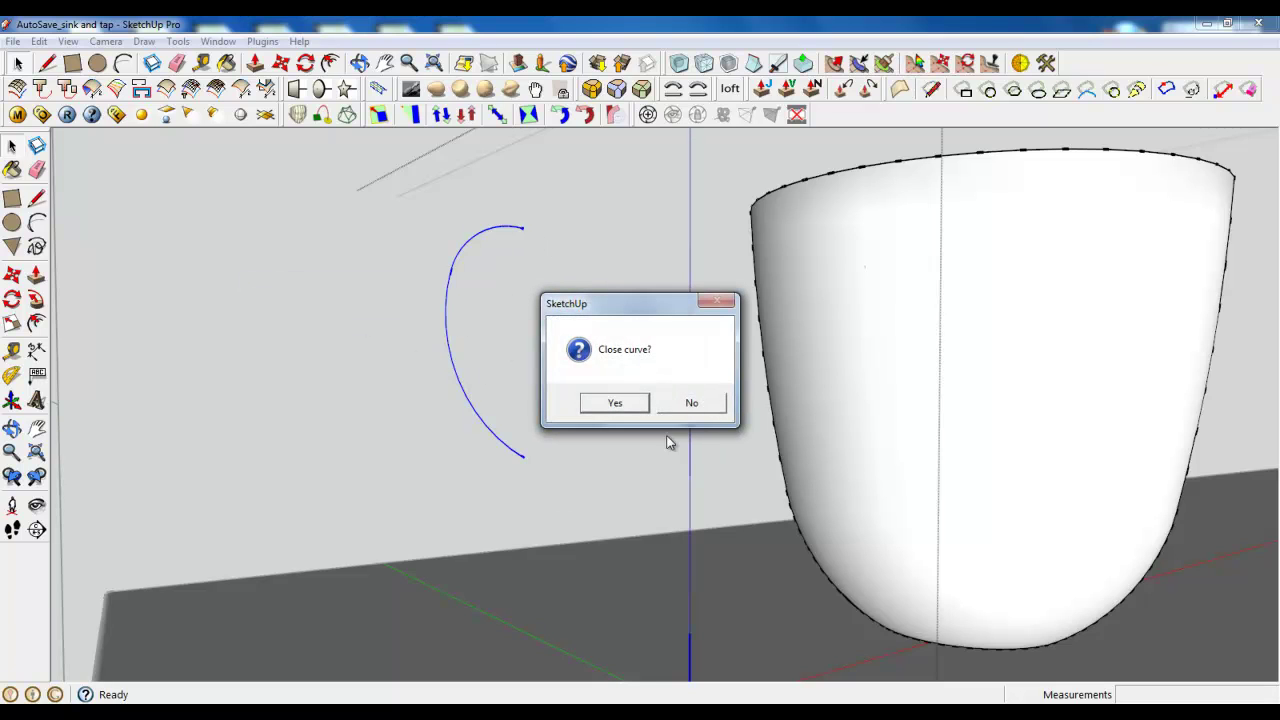
pyautogui.click(682, 403)
pyautogui.click(687, 408)
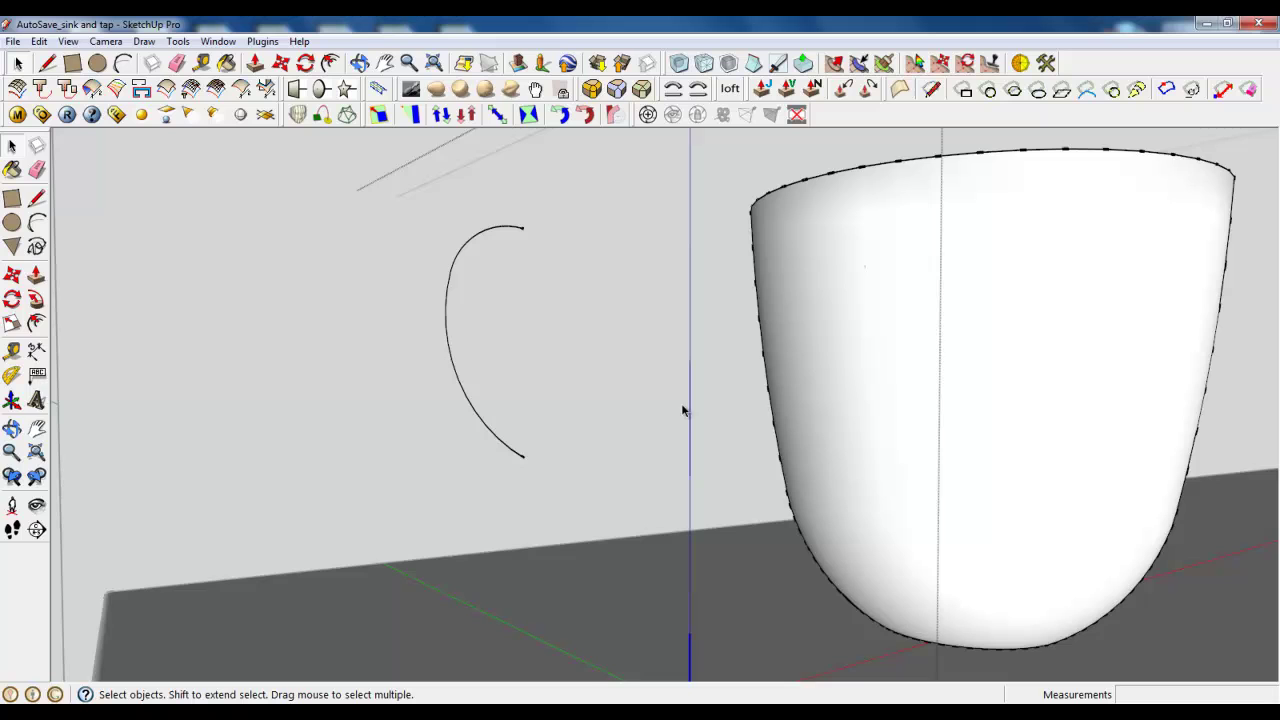
# Step: Create a solid pipe along the welded curve with Pipe Along Path, in mm with an inside diameter of 0.0
pyautogui.scroll(-3, 592, 338)
pyautogui.moveTo(592, 338); pyautogui.dragTo(506, 268, button='middle')
pyautogui.scroll(3, 506, 268)
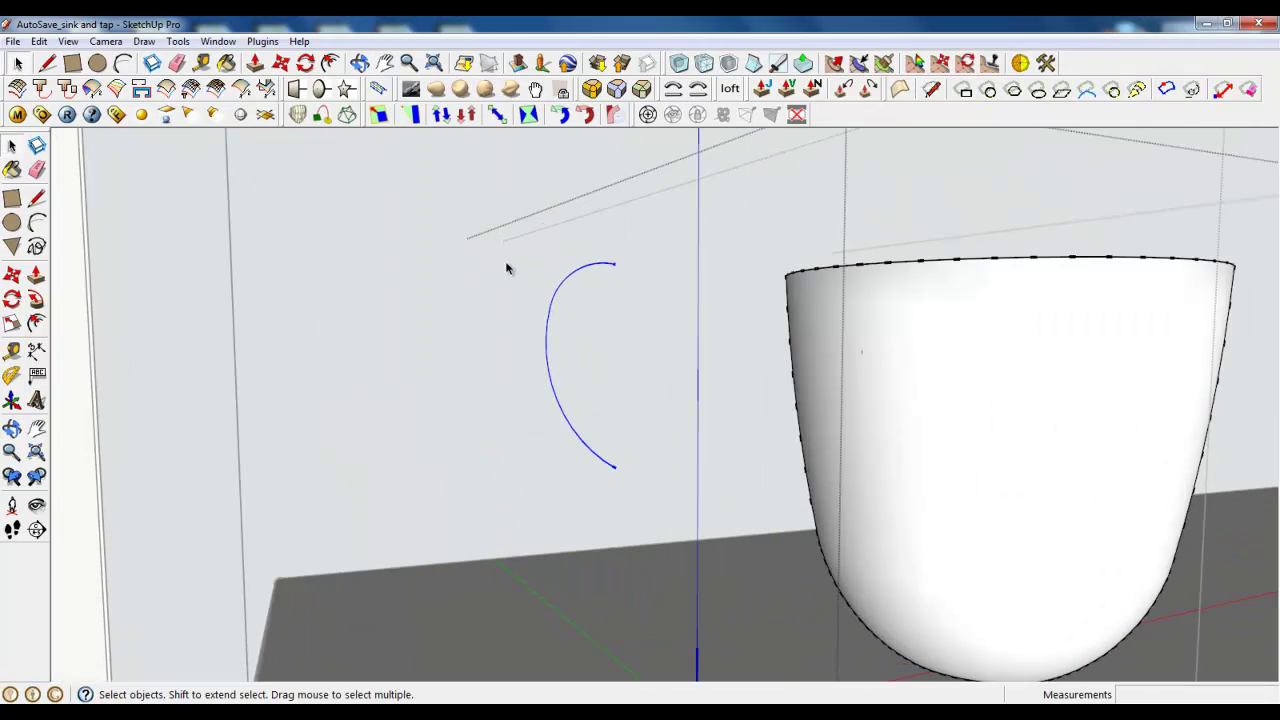
pyautogui.click(263, 41)
pyautogui.click(306, 208)
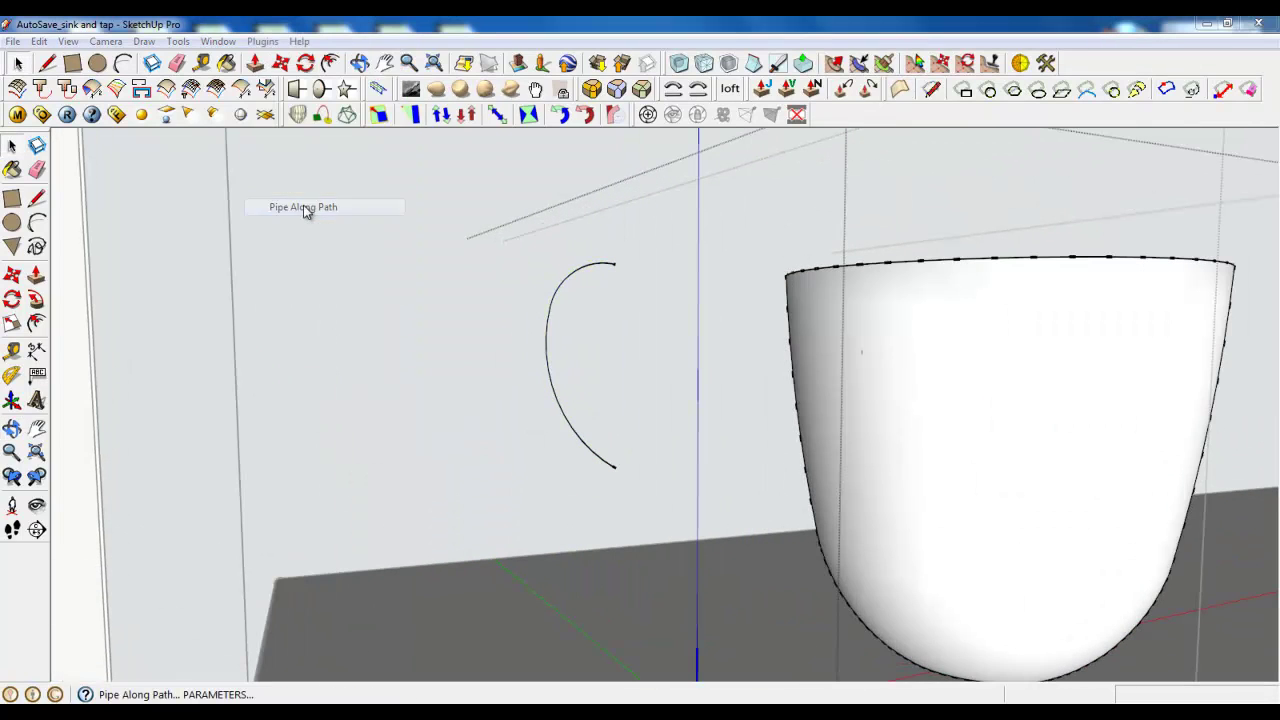
pyautogui.moveTo(653, 341); pyautogui.dragTo(574, 357)
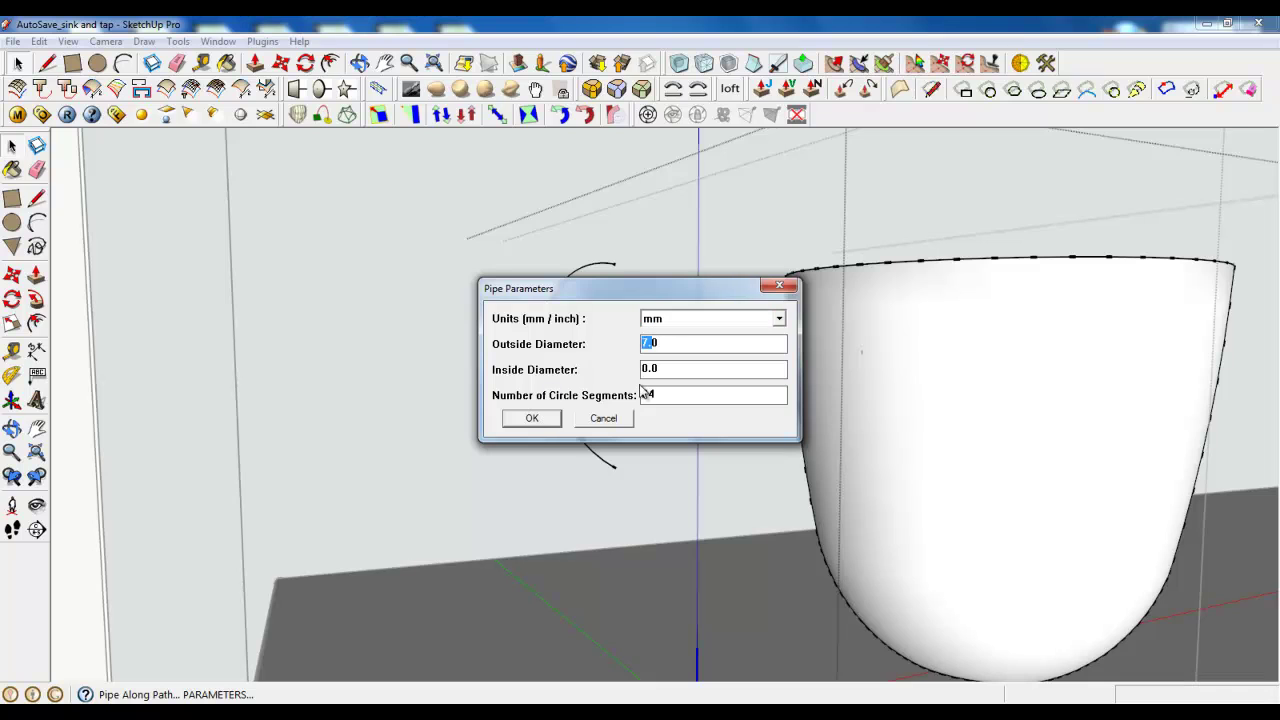
pyautogui.click(531, 418)
# Step: Move the pipe by its lower end about 103 mm onto the side of the cup as a handle
pyautogui.scroll(-4, 525, 310)
pyautogui.moveTo(650, 395); pyautogui.dragTo(740, 450, button='middle')
pyautogui.scroll(1, 471, 334)
pyautogui.click(462, 306)
pyautogui.click(279, 63)
pyautogui.scroll(3, 446, 324)
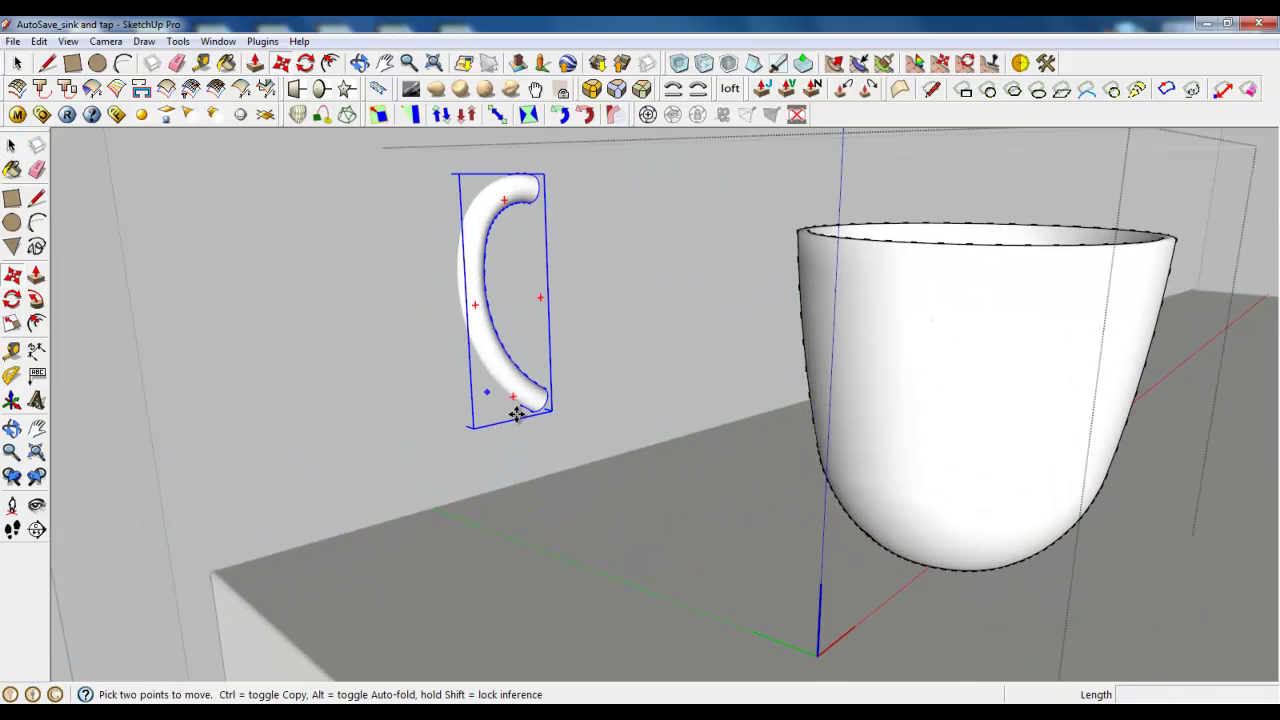
pyautogui.click(545, 409)
pyautogui.click(893, 532)
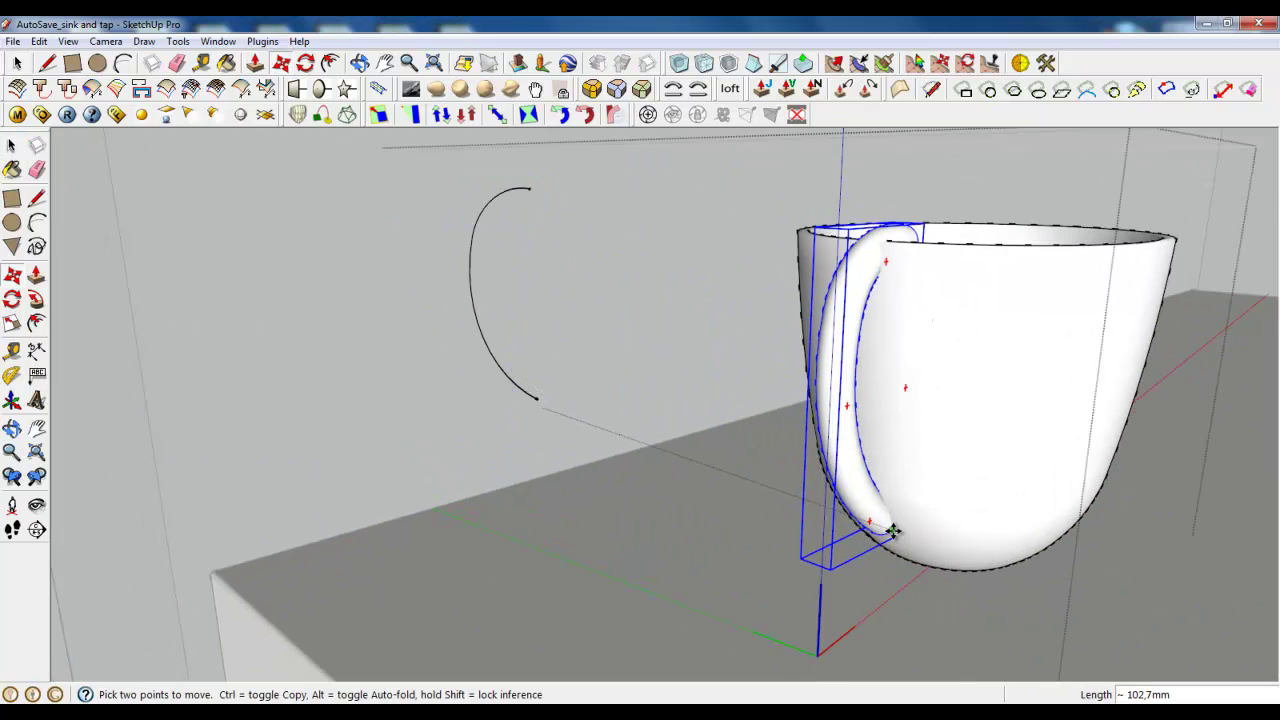
# Step: Scale the handle horizontally so it projects further out from the side of the cup
pyautogui.moveTo(1008, 420); pyautogui.dragTo(688, 361, button='middle')
pyautogui.click(14, 323)
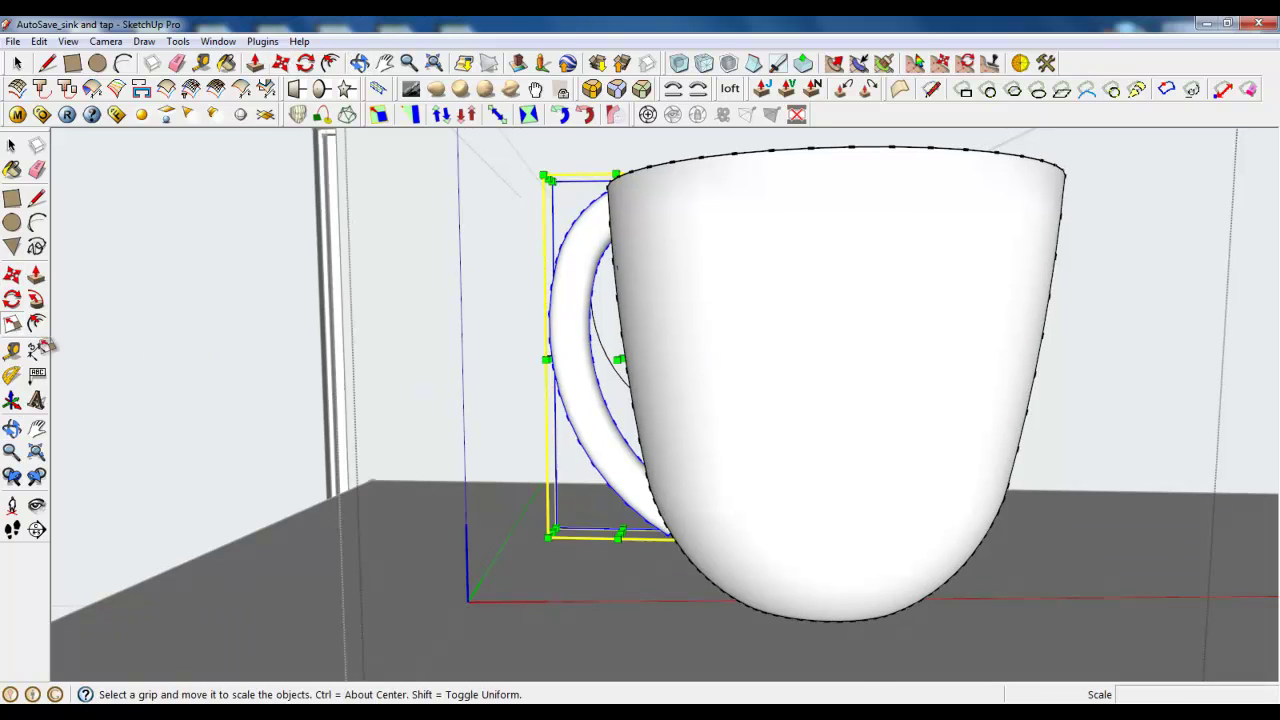
pyautogui.moveTo(560, 410); pyautogui.dragTo(800, 468, button='middle')
pyautogui.moveTo(830, 421); pyautogui.dragTo(782, 421)
pyautogui.moveTo(1015, 437); pyautogui.dragTo(770, 318, button='middle')
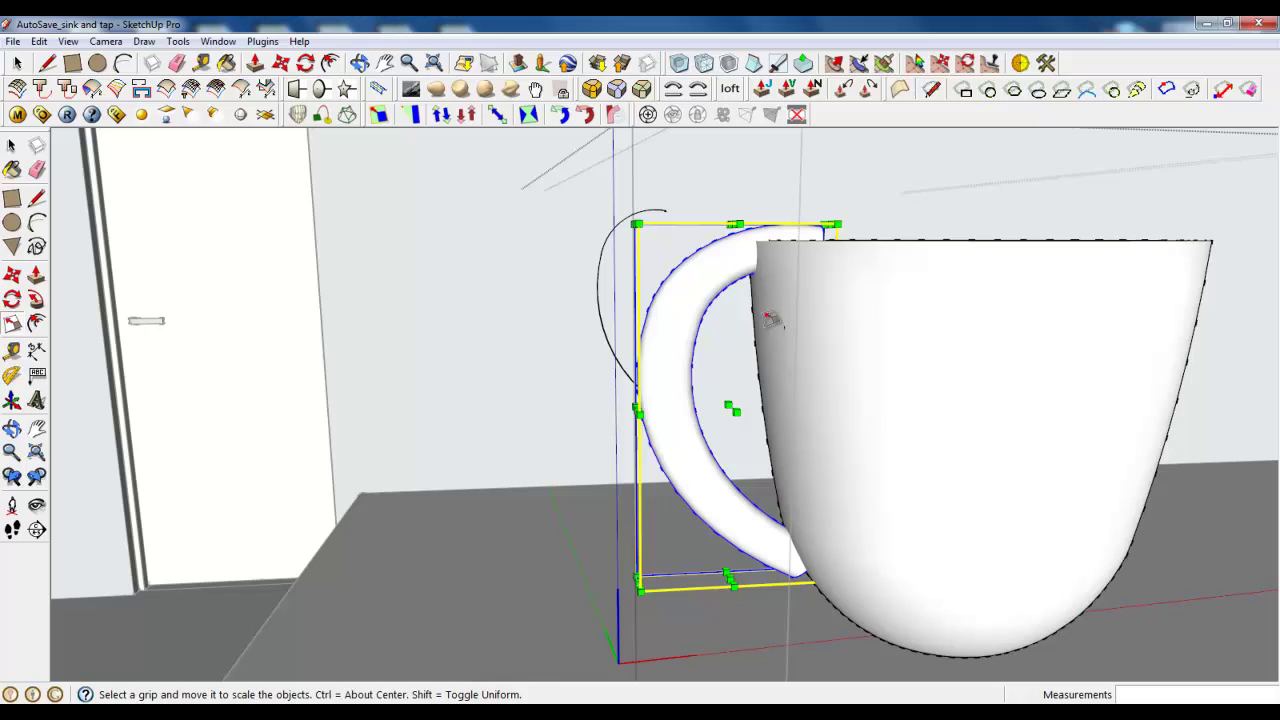
# Step: Lower the handle slightly and rotate it so its lower end tilts in towards the cup's base
pyautogui.click(280, 64)
pyautogui.moveTo(688, 289); pyautogui.dragTo(697, 317)
pyautogui.click(306, 63)
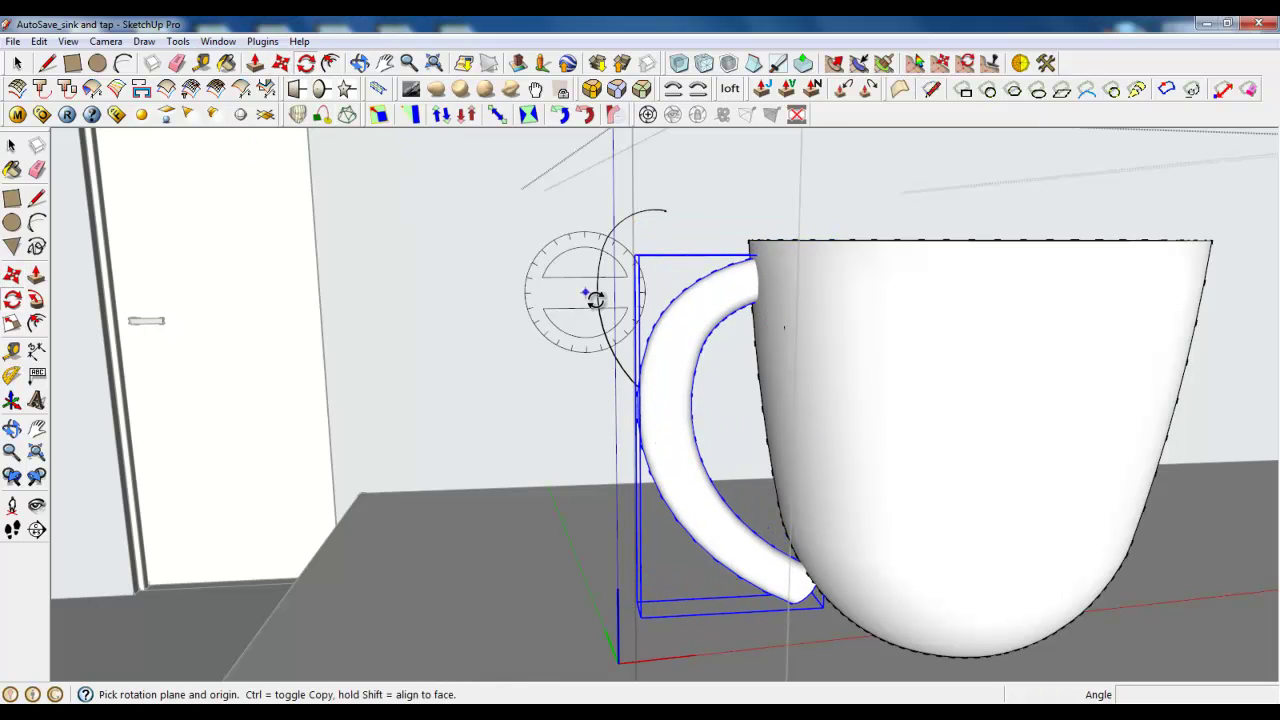
pyautogui.click(627, 316)
pyautogui.click(536, 302)
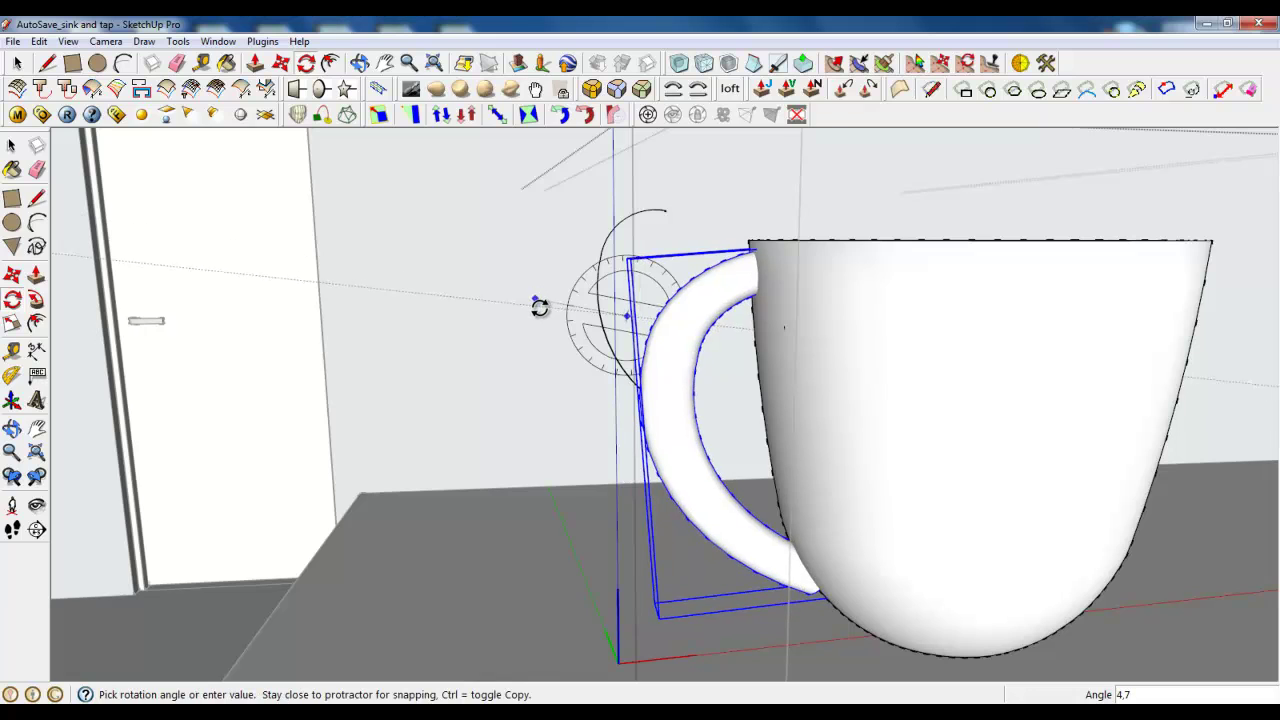
pyautogui.click(543, 310)
pyautogui.scroll(1, 842, 350)
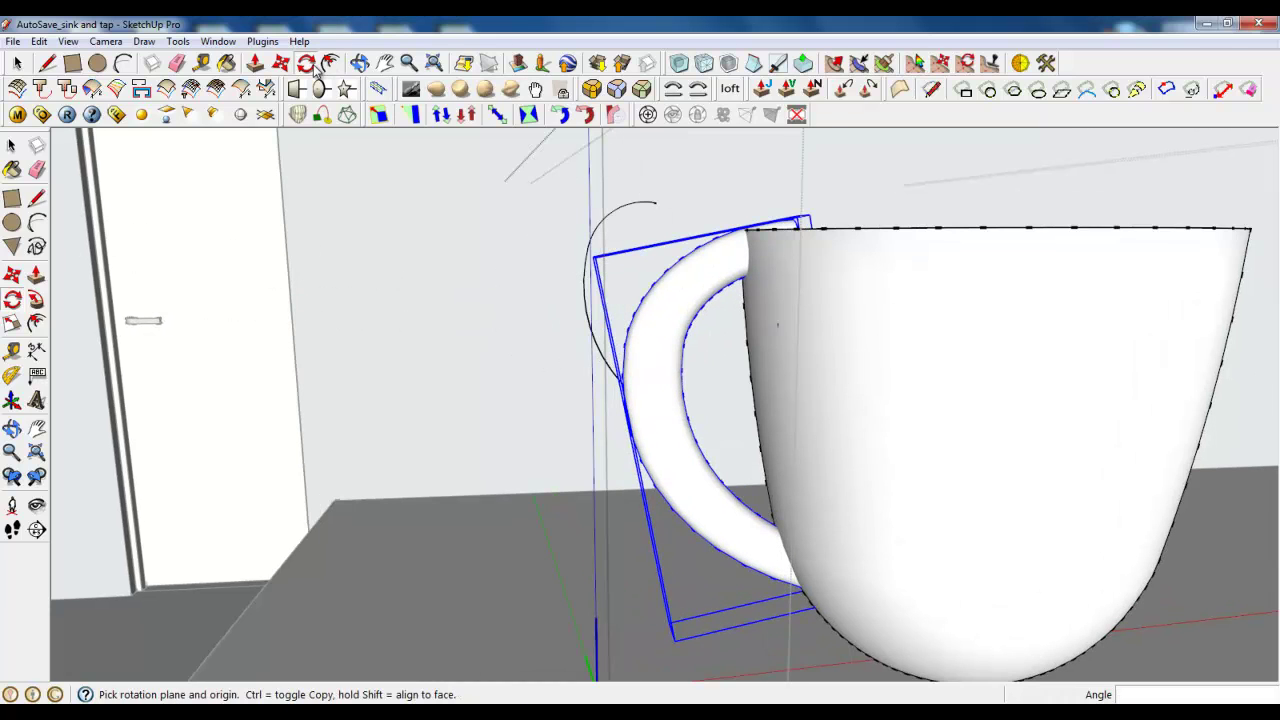
# Step: Move the tilted handle down a little further so its upper end sits below the cup's rim
pyautogui.click(281, 64)
pyautogui.click(685, 286)
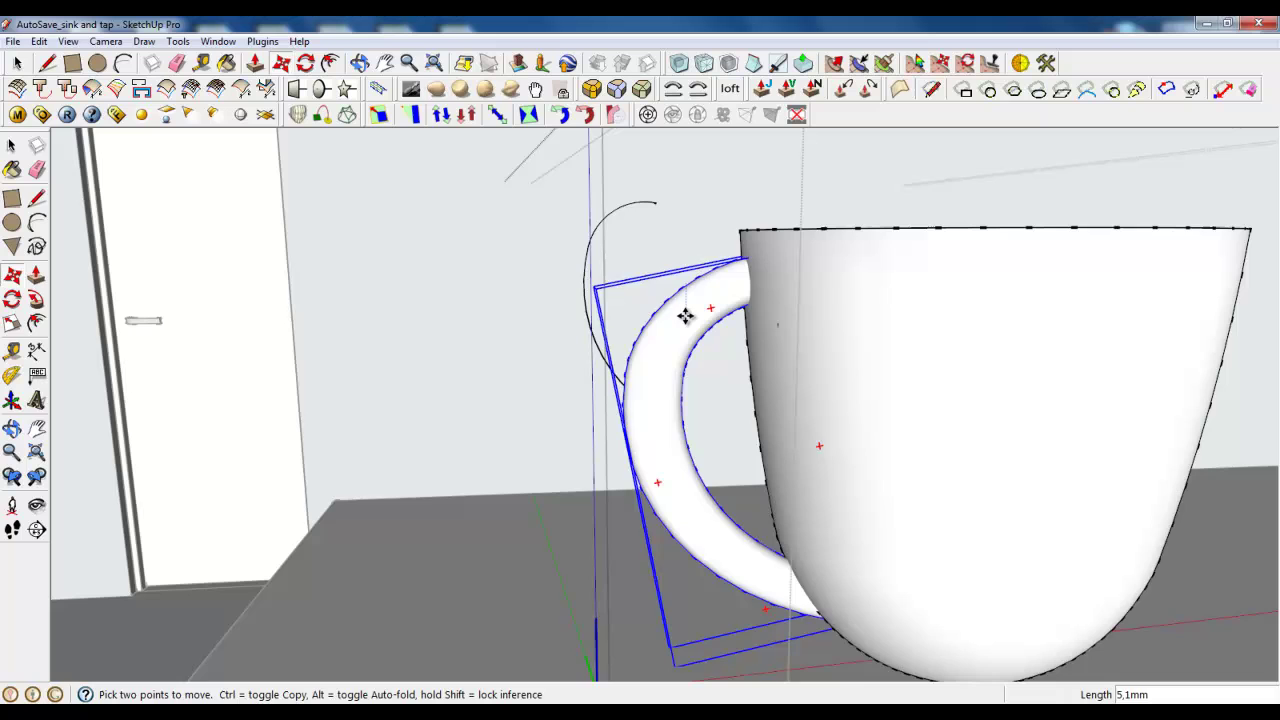
pyautogui.click(686, 327)
# Step: Scale the handle along the blue axis from its lower end to shorten its height
pyautogui.scroll(-4, 605, 263)
pyautogui.moveTo(607, 263); pyautogui.dragTo(662, 333, button='middle')
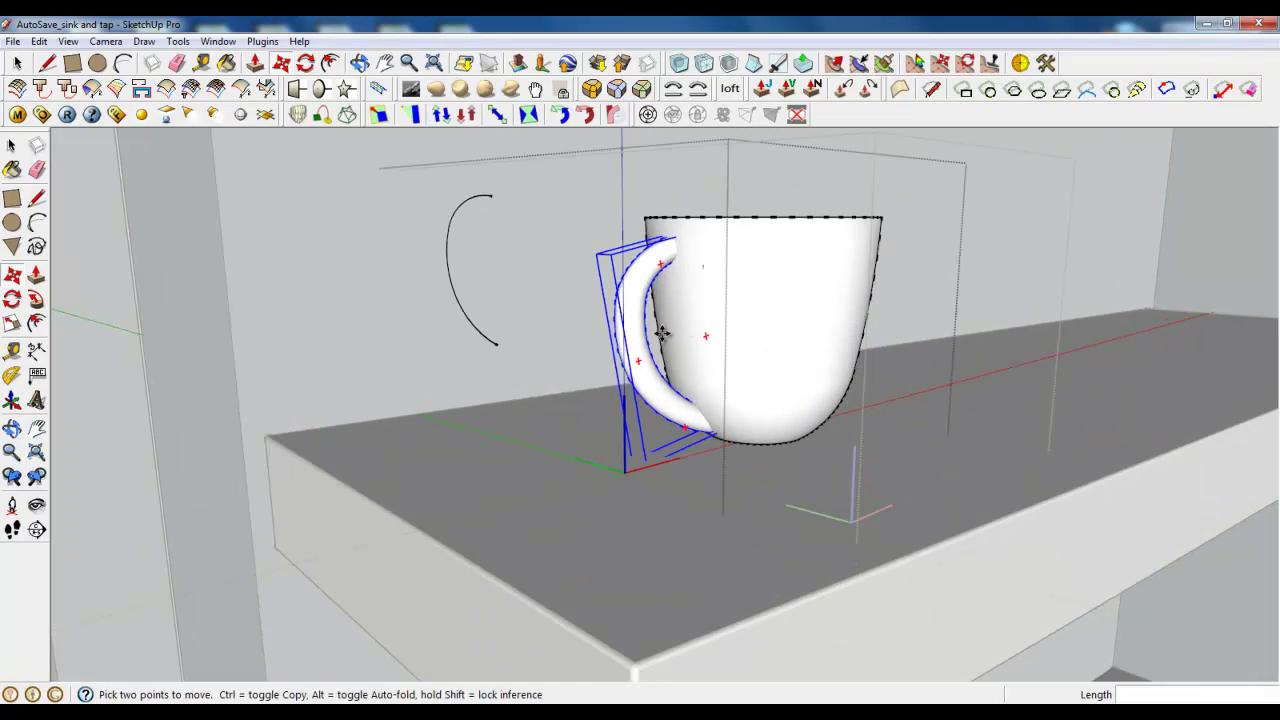
pyautogui.click(14, 320)
pyautogui.scroll(2, 685, 430)
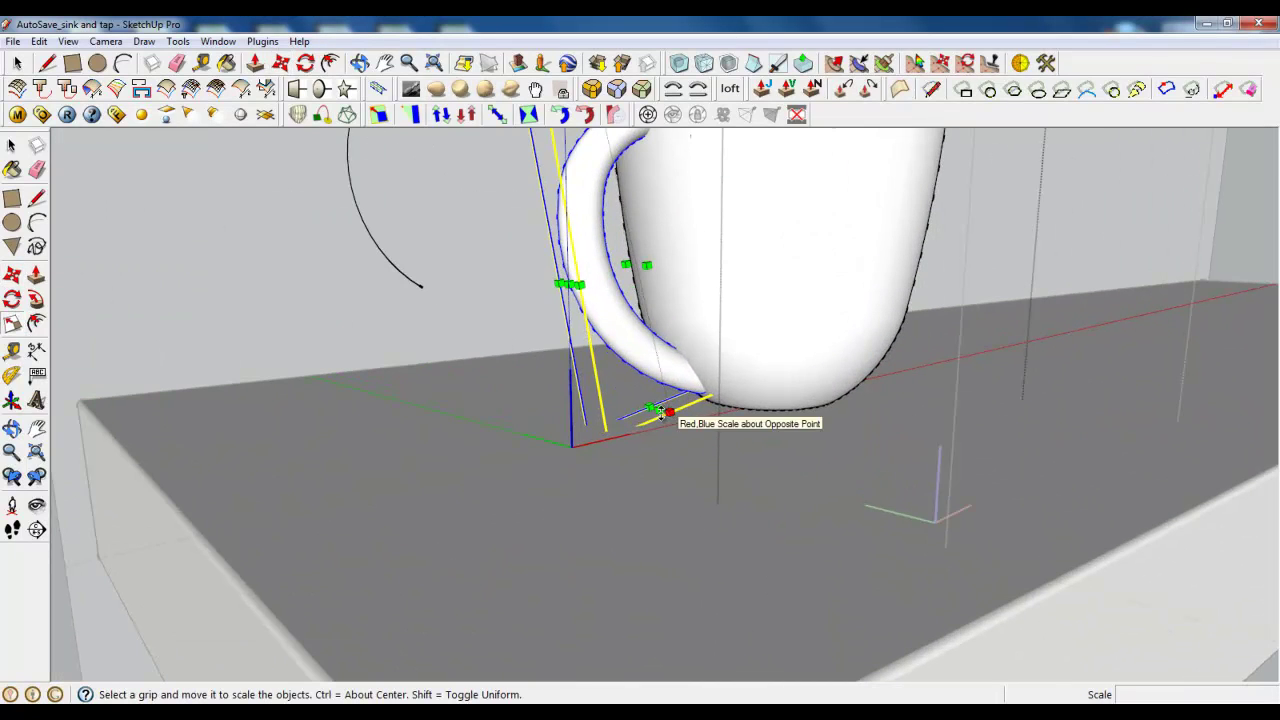
pyautogui.moveTo(660, 411); pyautogui.dragTo(665, 383)
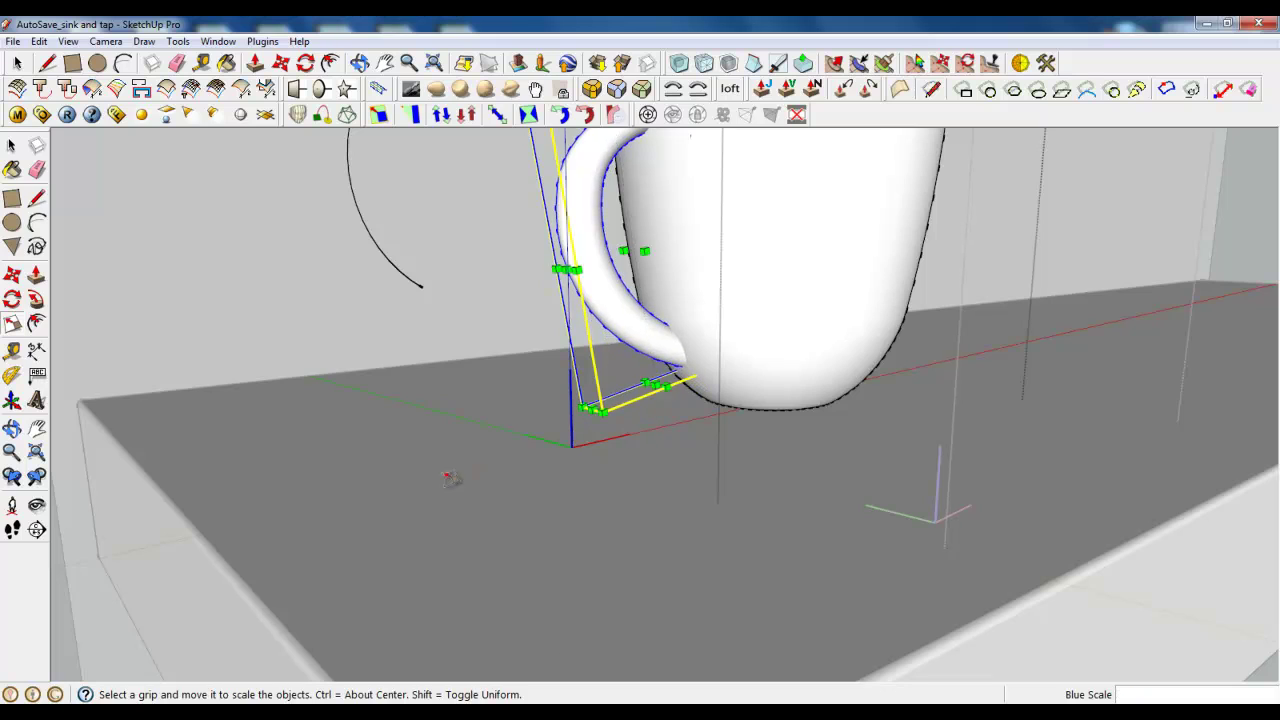
# Step: Scale the handle inward from its outer side to reduce its projection from the cup
pyautogui.scroll(-3, 450, 479)
pyautogui.moveTo(450, 479); pyautogui.dragTo(623, 374, button='middle')
pyautogui.scroll(2, 623, 374)
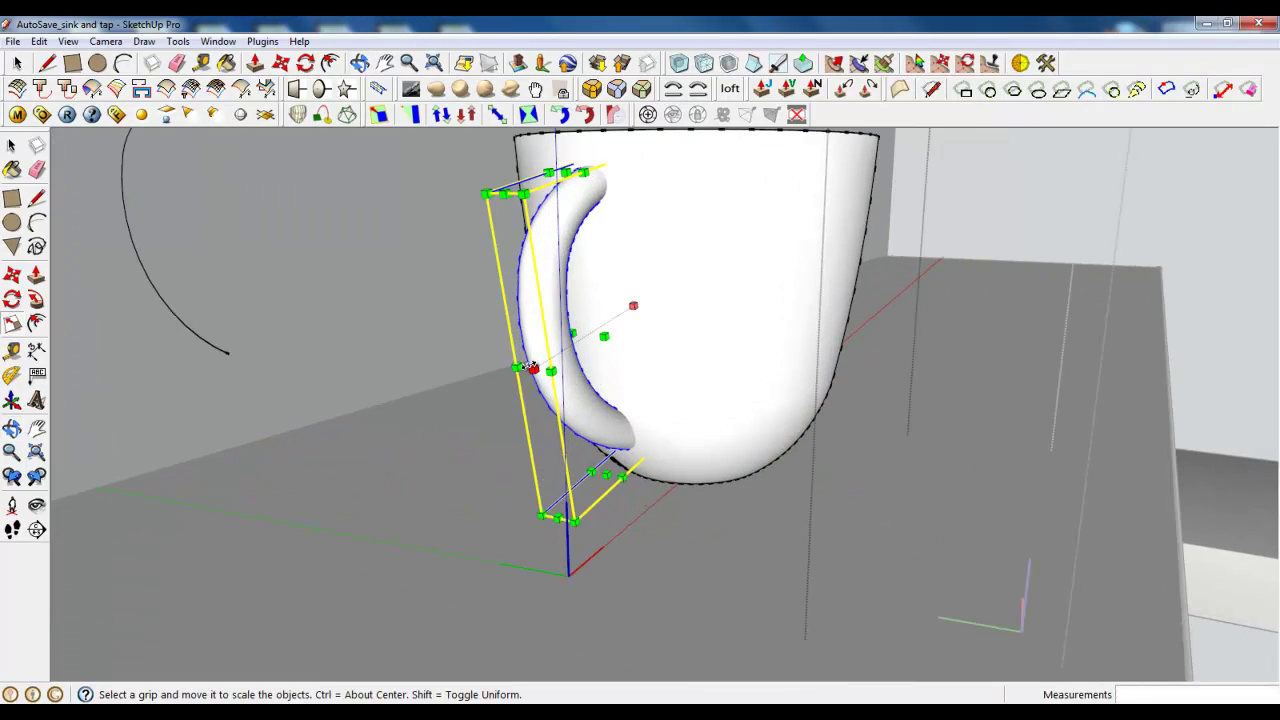
pyautogui.moveTo(529, 366); pyautogui.dragTo(549, 359)
# Step: Move the handle slightly outward, away from the centre of the cup
pyautogui.moveTo(677, 323); pyautogui.dragTo(380, 334, button='middle')
pyautogui.scroll(2, 318, 128)
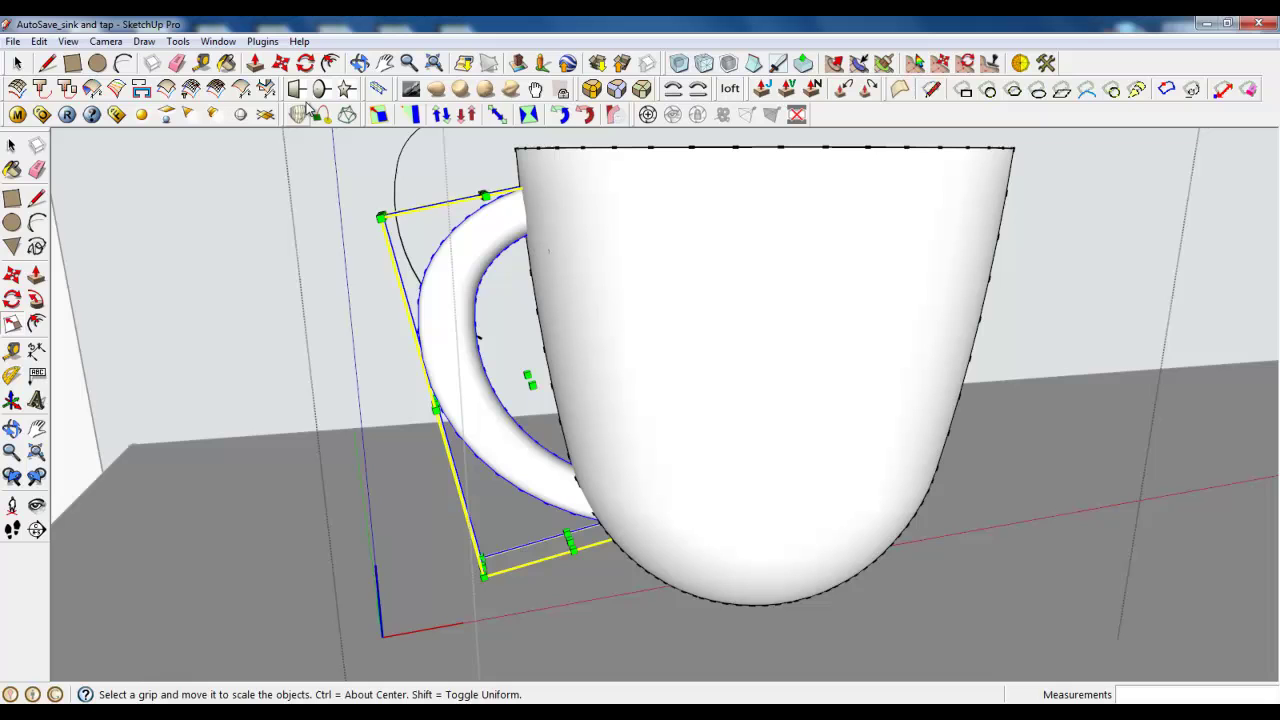
pyautogui.click(281, 63)
pyautogui.moveTo(445, 331); pyautogui.dragTo(411, 329)
# Step: Delete the leftover handle curve beside the cup and leave the cup group
pyautogui.scroll(-5, 434, 309)
pyautogui.moveTo(434, 309); pyautogui.dragTo(400, 220, button='middle')
pyautogui.press('space')
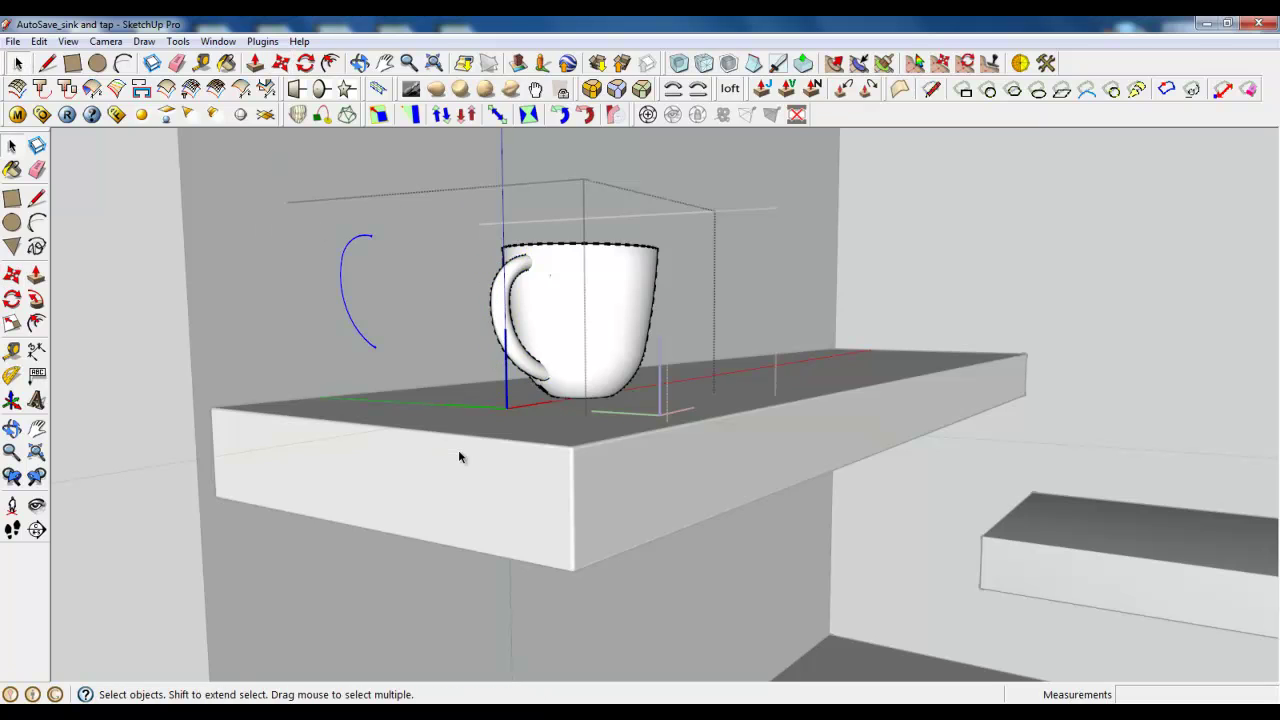
pyautogui.rightClick(365, 259)
pyautogui.click(356, 250)
pyautogui.scroll(-5, 355, 243)
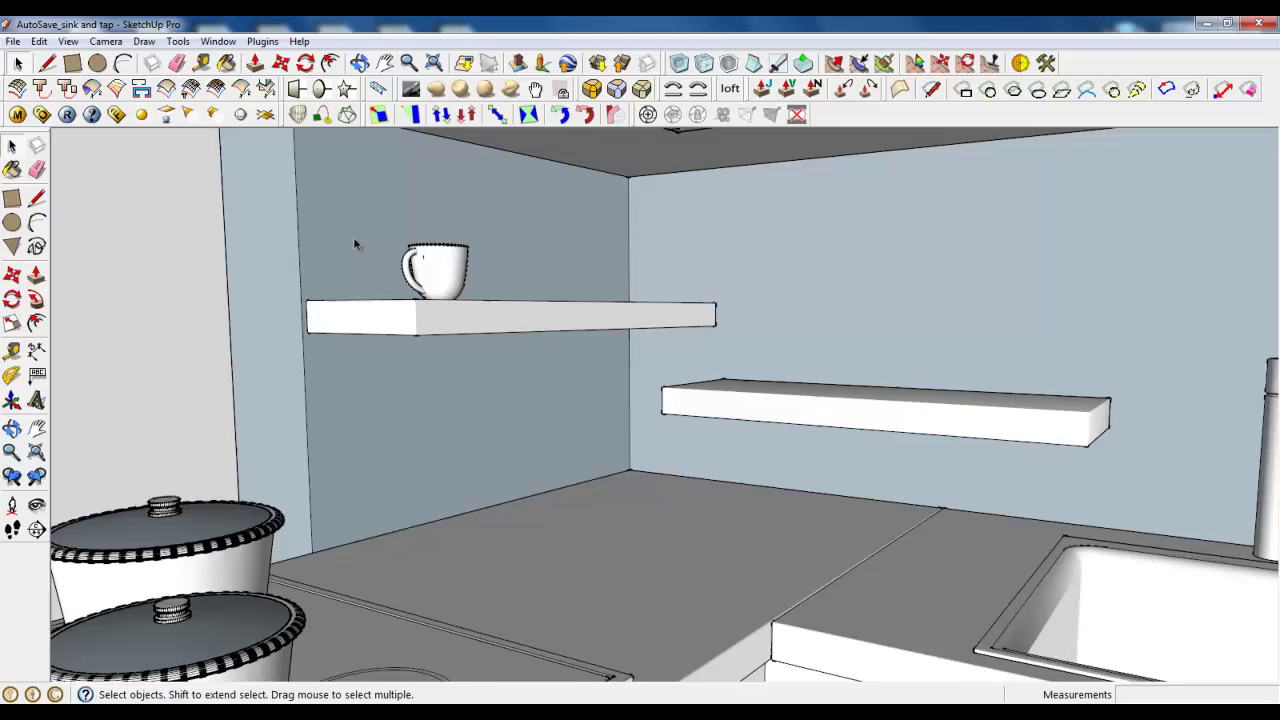
pyautogui.scroll(2, 411, 225)
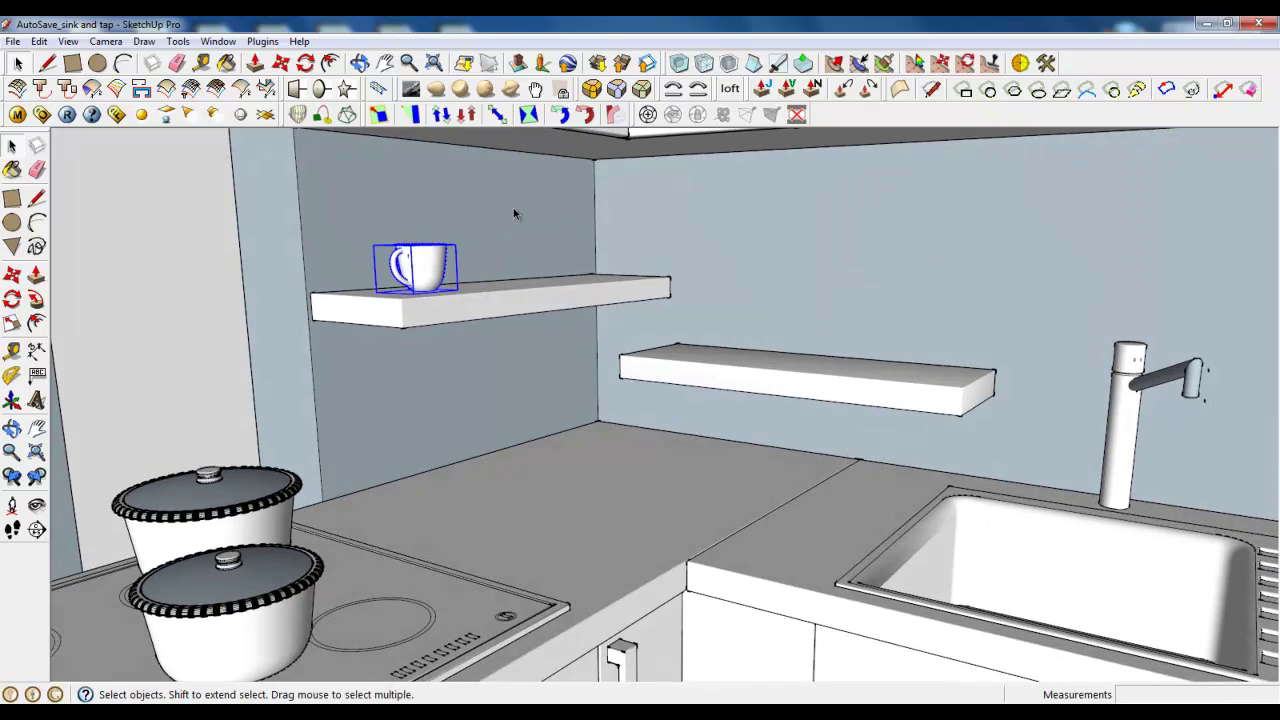
# Step: Draw a square of about 121 × 120 mm on top of the lower shelf, near its corner-side end
pyautogui.scroll(-3, 551, 311)
pyautogui.moveTo(617, 340); pyautogui.dragTo(906, 449, button='middle')
pyautogui.scroll(3, 911, 451)
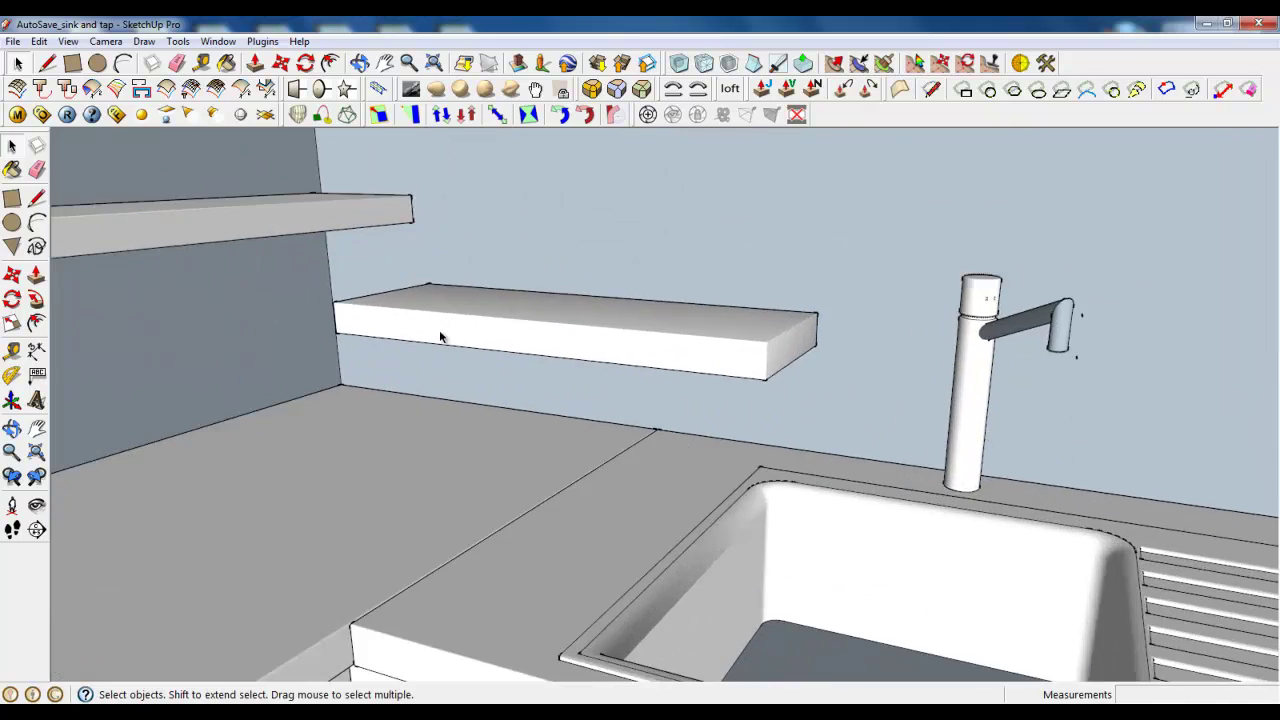
pyautogui.scroll(2, 442, 334)
pyautogui.moveTo(460, 336); pyautogui.dragTo(602, 355, button='middle')
pyautogui.scroll(-2, 556, 348)
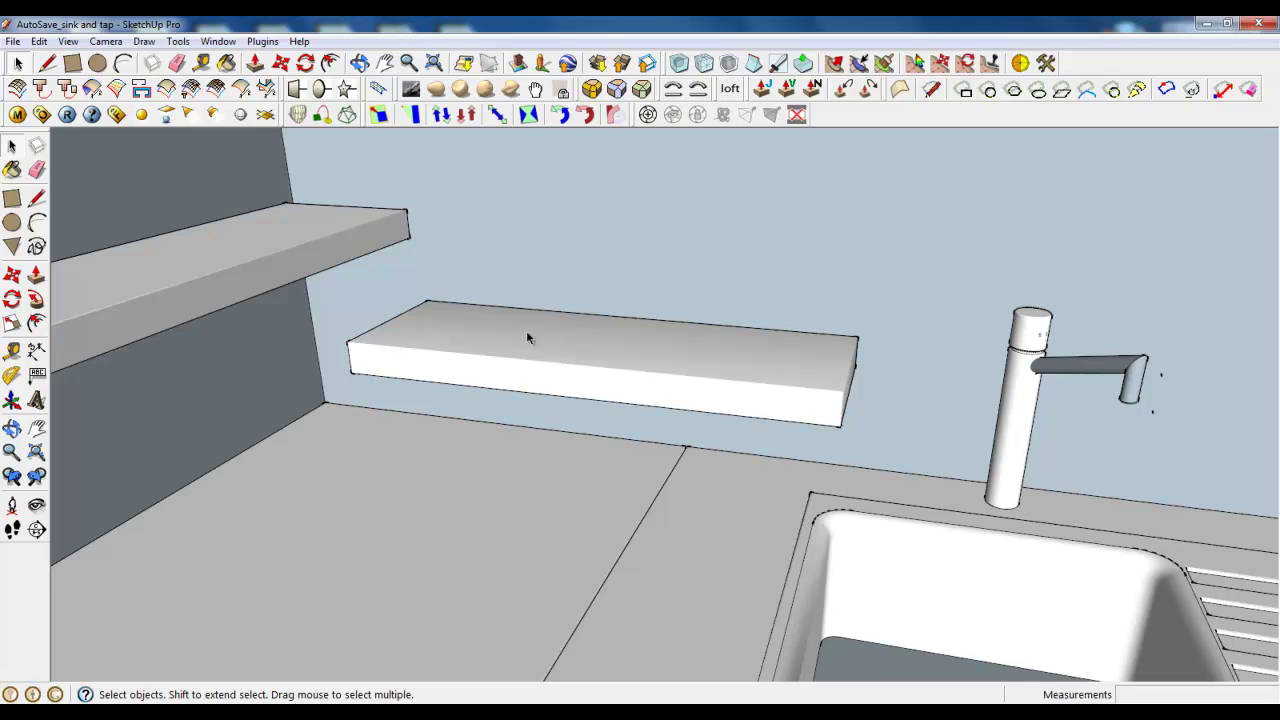
pyautogui.scroll(1, 518, 197)
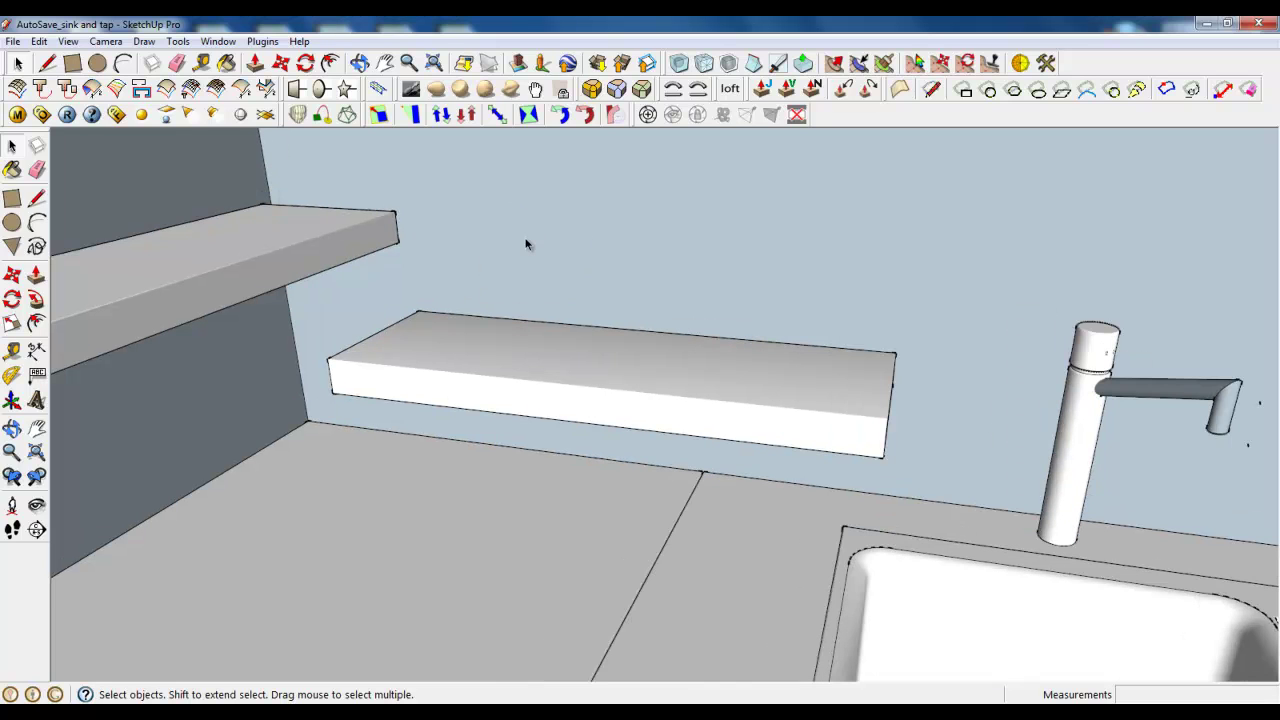
pyautogui.scroll(1, 520, 247)
pyautogui.scroll(1, 549, 357)
pyautogui.scroll(2, 626, 414)
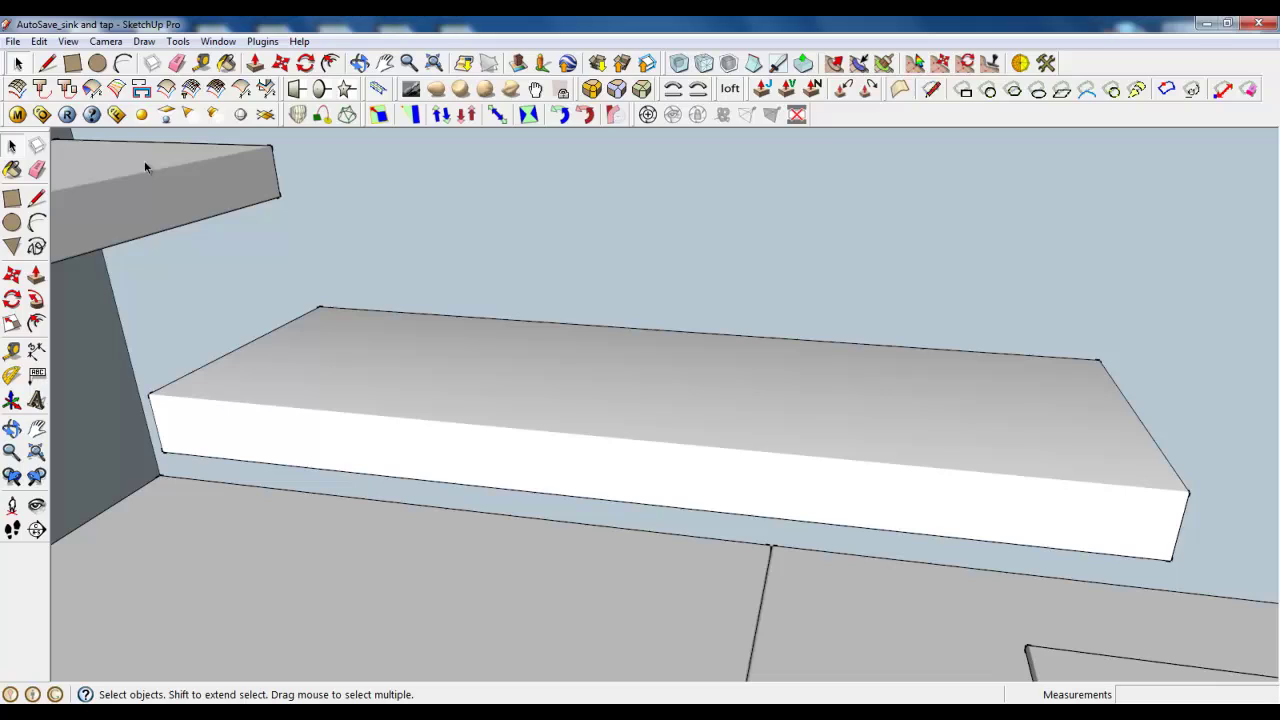
pyautogui.click(72, 63)
pyautogui.click(372, 328)
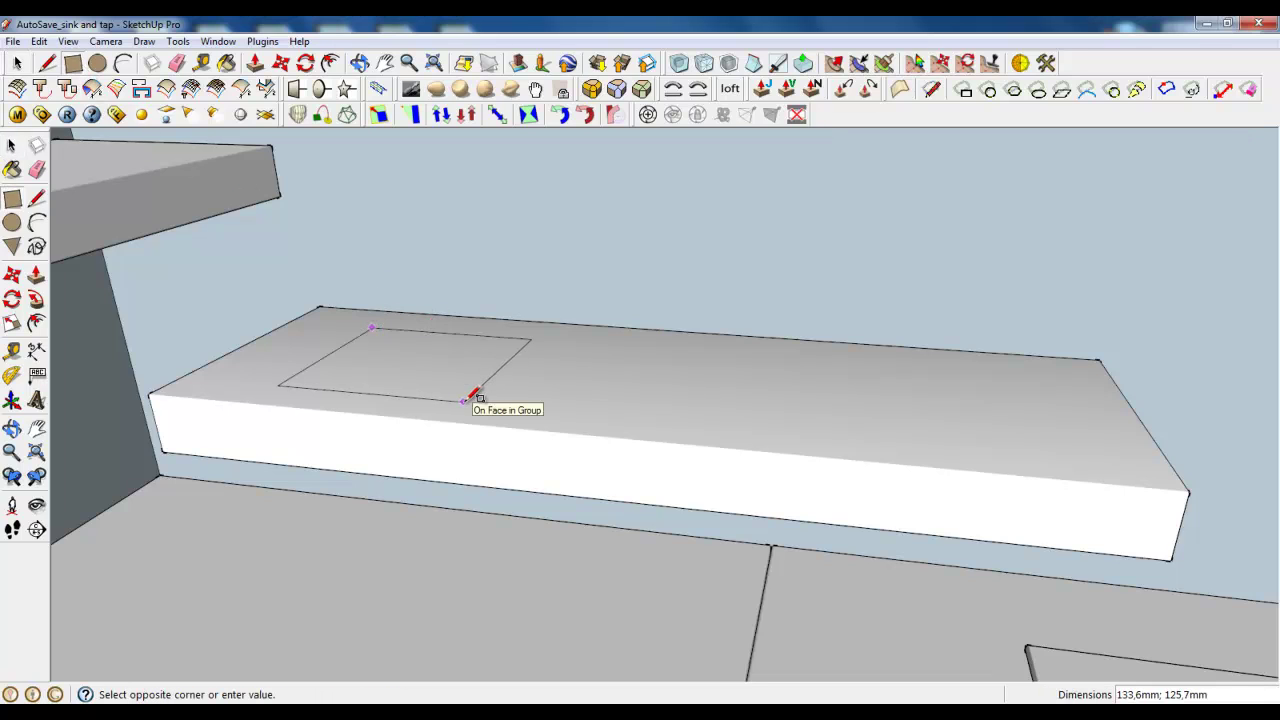
pyautogui.click(448, 395)
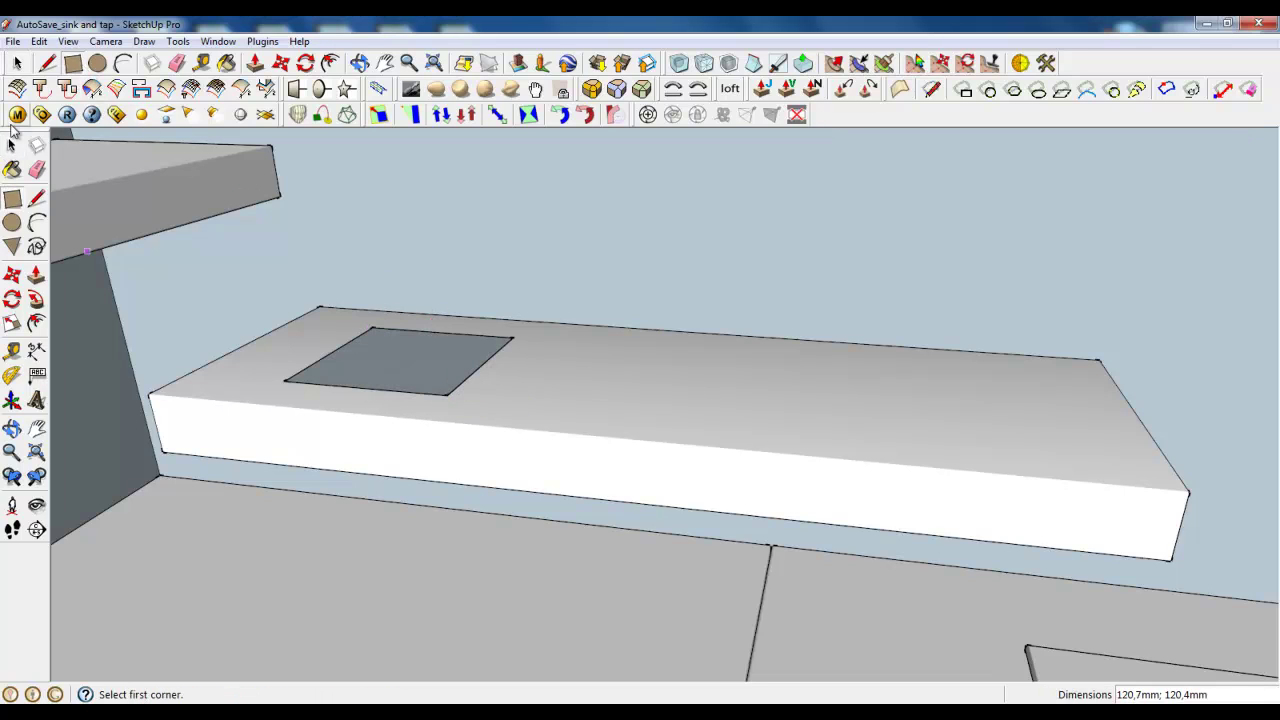
# Step: Offset the outline of the square on the lower shelf inward to form a smaller square
pyautogui.click(18, 64)
pyautogui.scroll(2, 347, 346)
pyautogui.moveTo(390, 362); pyautogui.dragTo(374, 455, button='middle')
pyautogui.scroll(2, 327, 321)
pyautogui.click(330, 63)
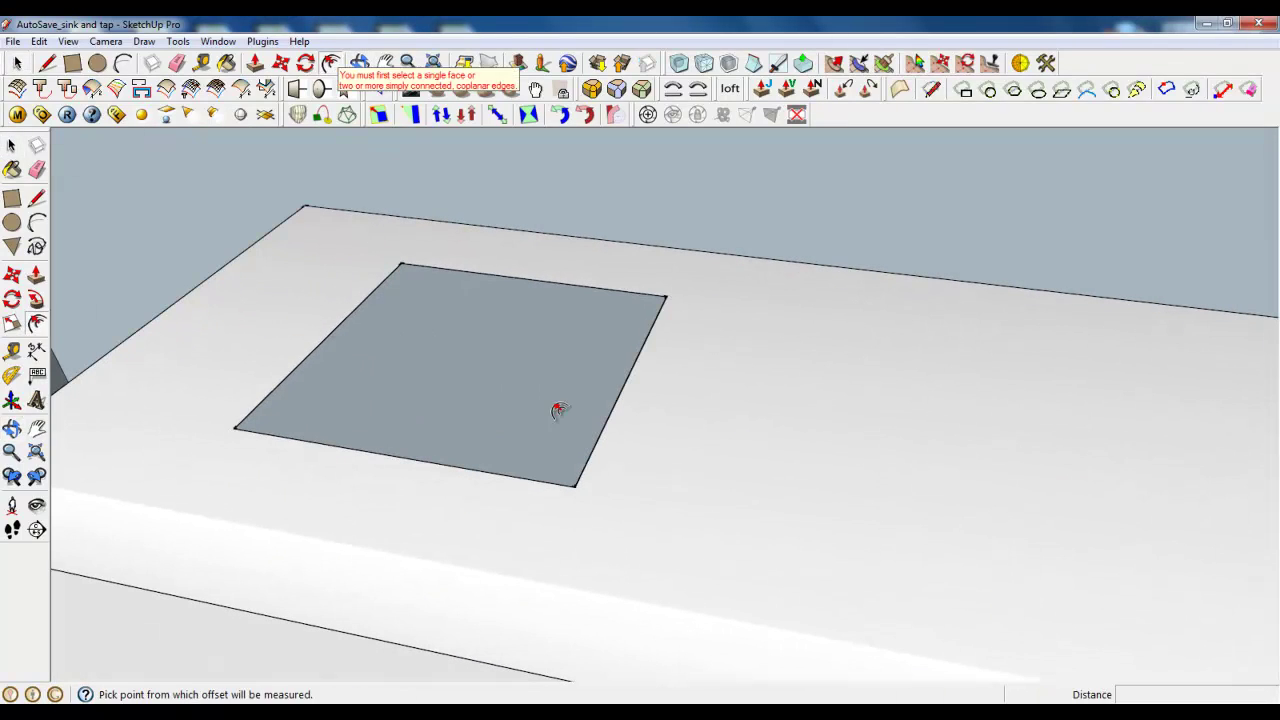
pyautogui.click(557, 409)
pyautogui.click(548, 418)
# Step: Delete the outer border face and edges around the smaller square, keeping the inner square
pyautogui.click(18, 63)
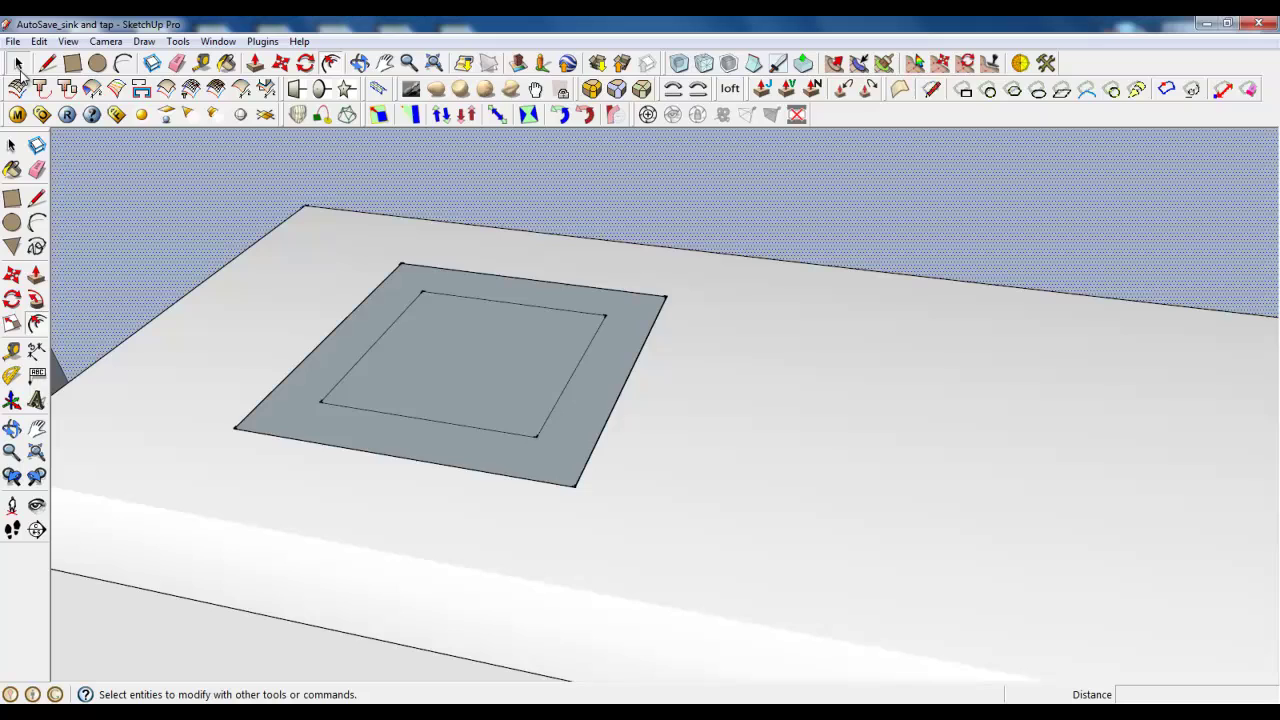
pyautogui.doubleClick(557, 443)
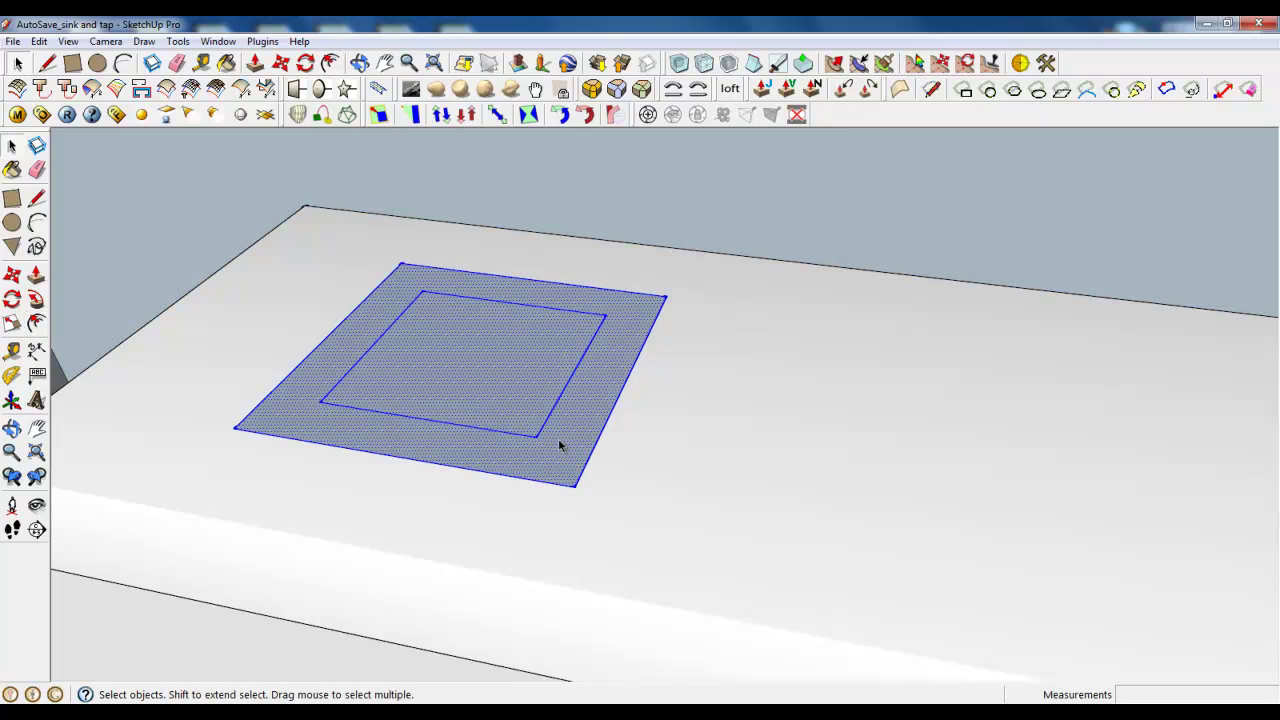
pyautogui.keyDown('ctrl'); pyautogui.keyDown('shift'); pyautogui.doubleClick(525, 394); pyautogui.keyUp('shift'); pyautogui.keyUp('ctrl')
pyautogui.keyDown('ctrl'); pyautogui.keyDown('shift'); pyautogui.click(554, 427); pyautogui.keyUp('shift'); pyautogui.keyUp('ctrl')
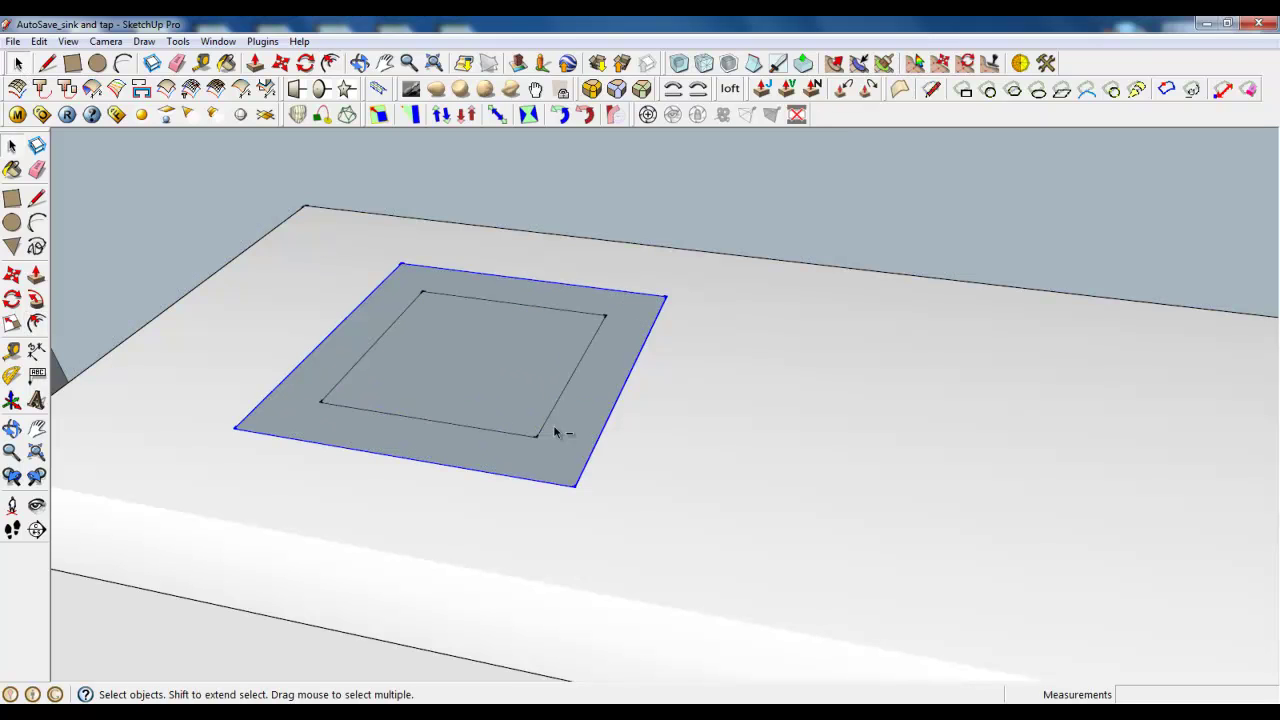
pyautogui.press('Delete')
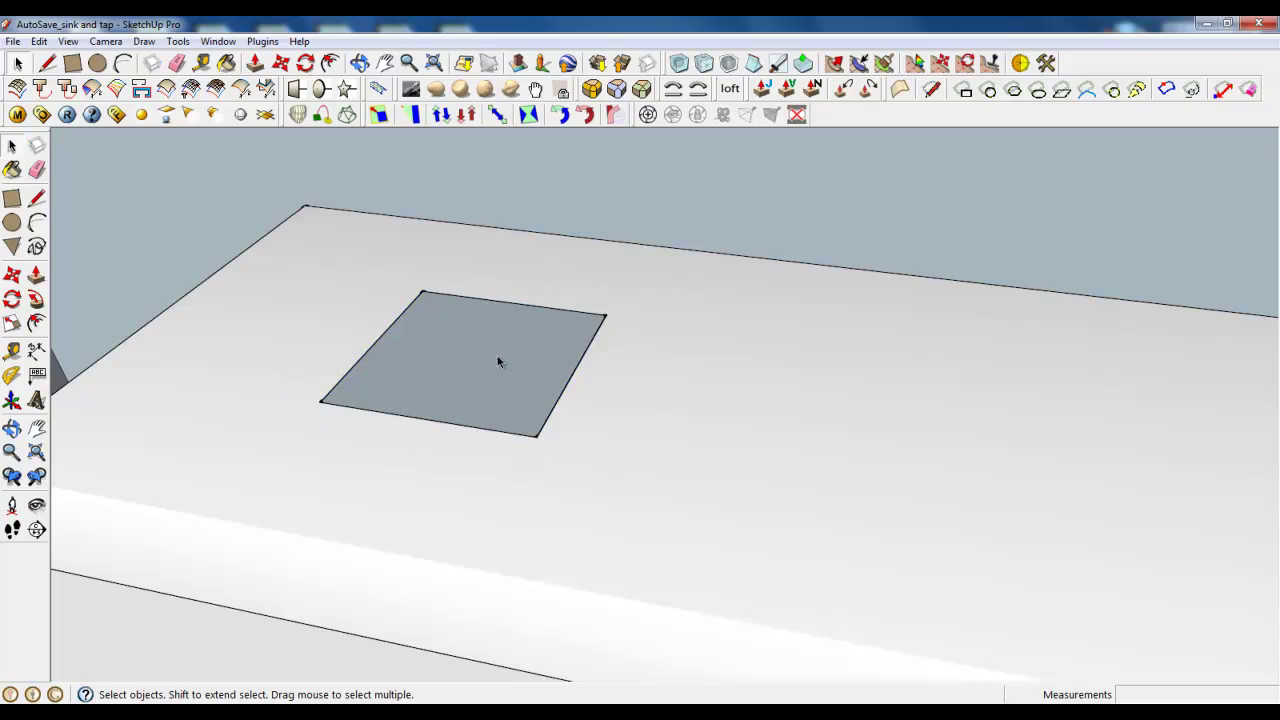
# Step: Group the remaining square with its edges and open the group for editing
pyautogui.doubleClick(500, 363)
pyautogui.moveTo(526, 431); pyautogui.dragTo(449, 338, button='middle')
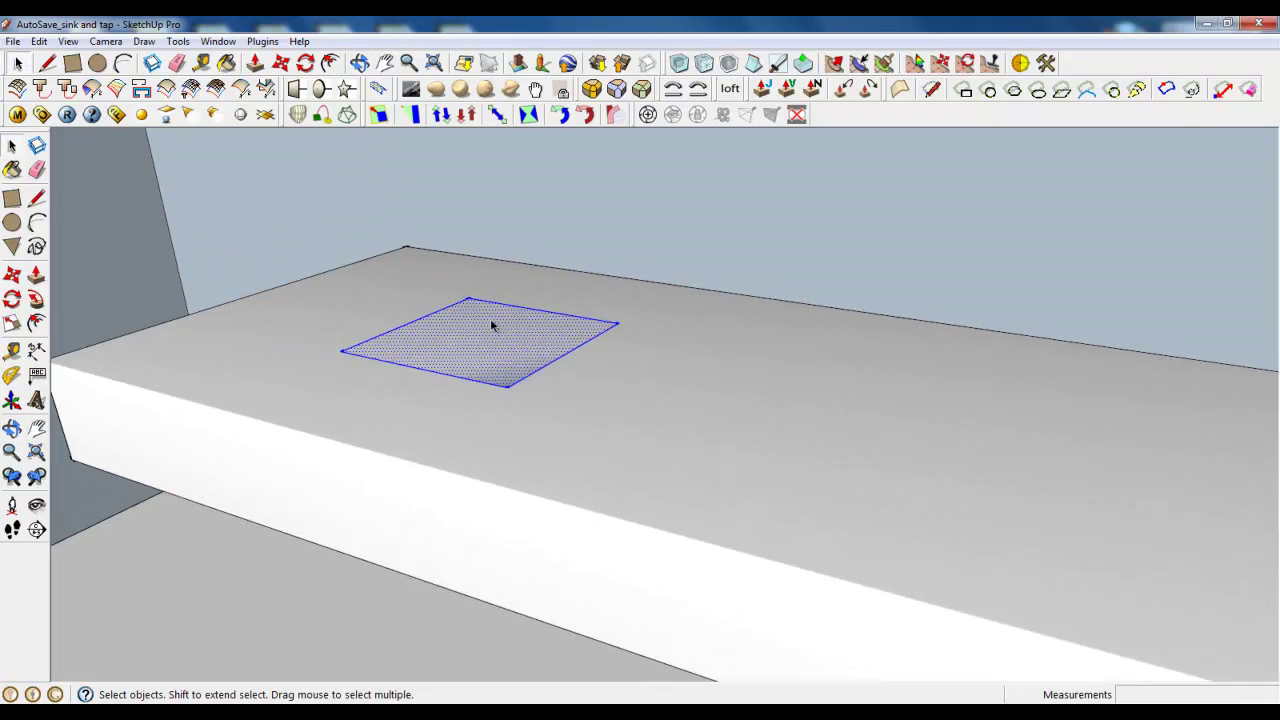
pyautogui.rightClick(496, 337)
pyautogui.click(548, 477)
pyautogui.doubleClick(453, 344)
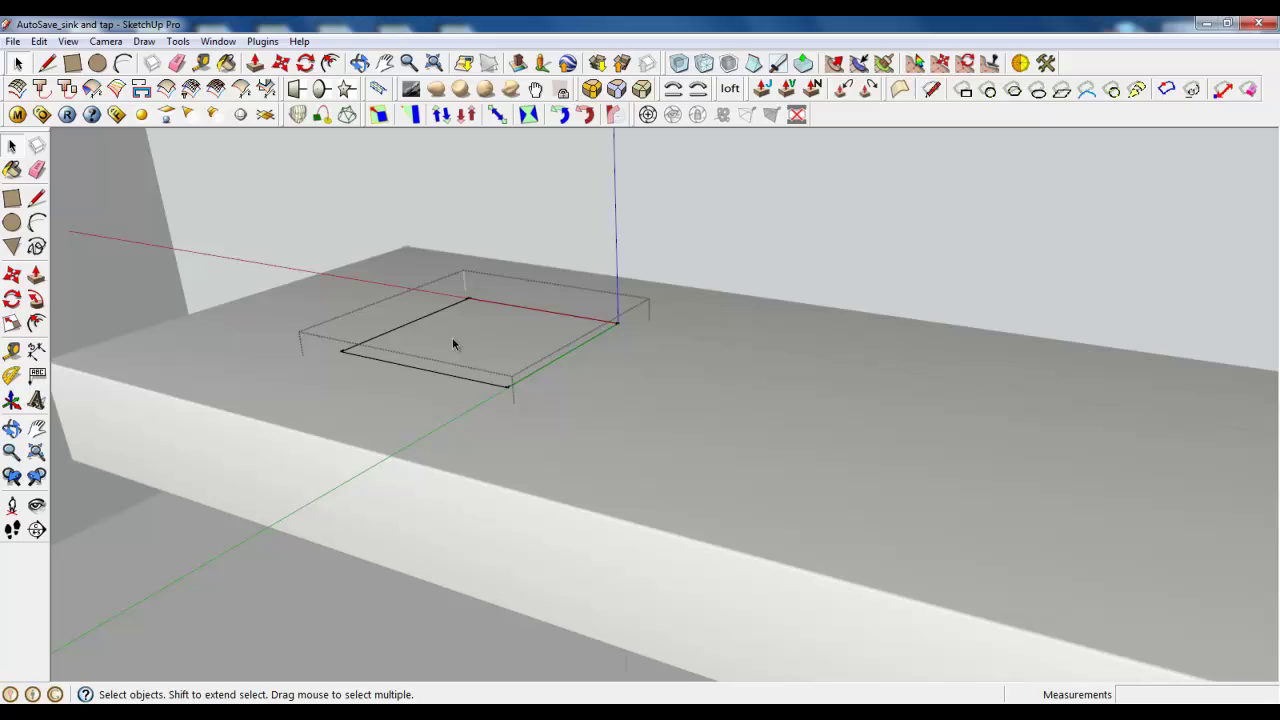
# Step: Pull the square up about 80 mm to form a box on the shelf
pyautogui.click(256, 64)
pyautogui.scroll(-2, 523, 500)
pyautogui.click(491, 405)
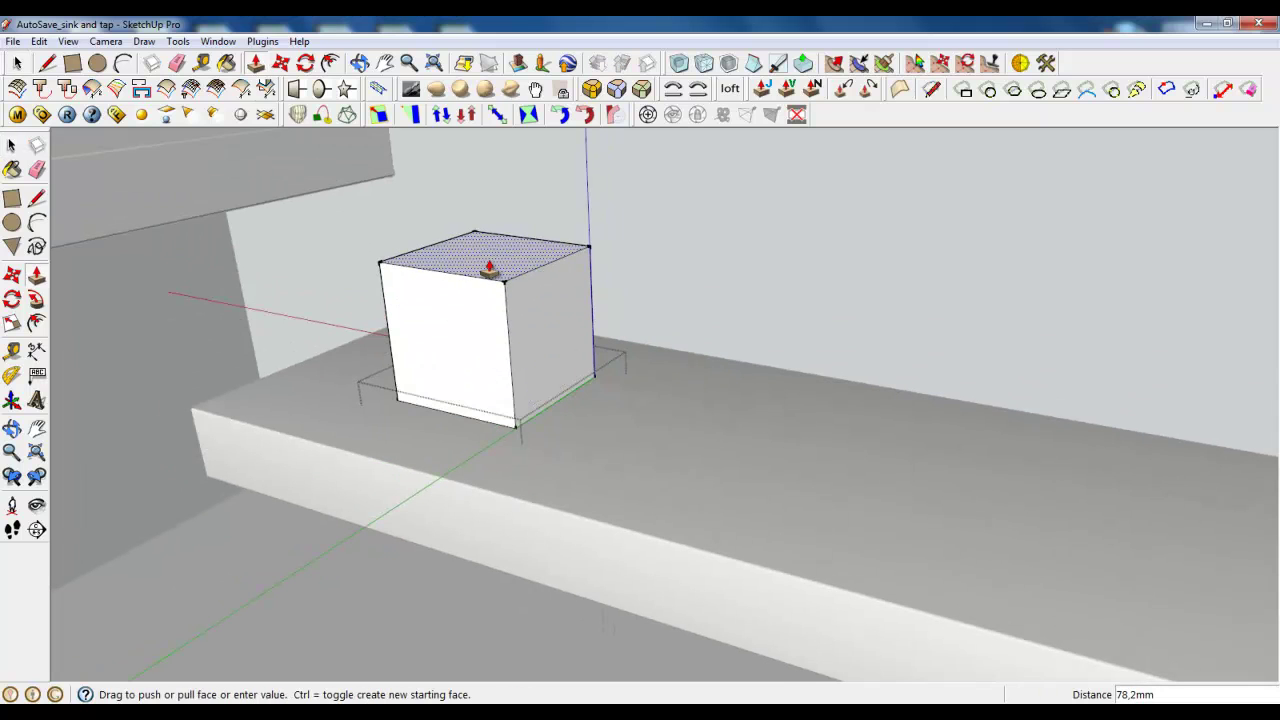
pyautogui.click(489, 262)
# Step: Offset the outlines of the box's front face and both adjacent side faces inward by about 10 mm
pyautogui.moveTo(452, 394); pyautogui.dragTo(503, 366, button='middle')
pyautogui.scroll(2, 443, 303)
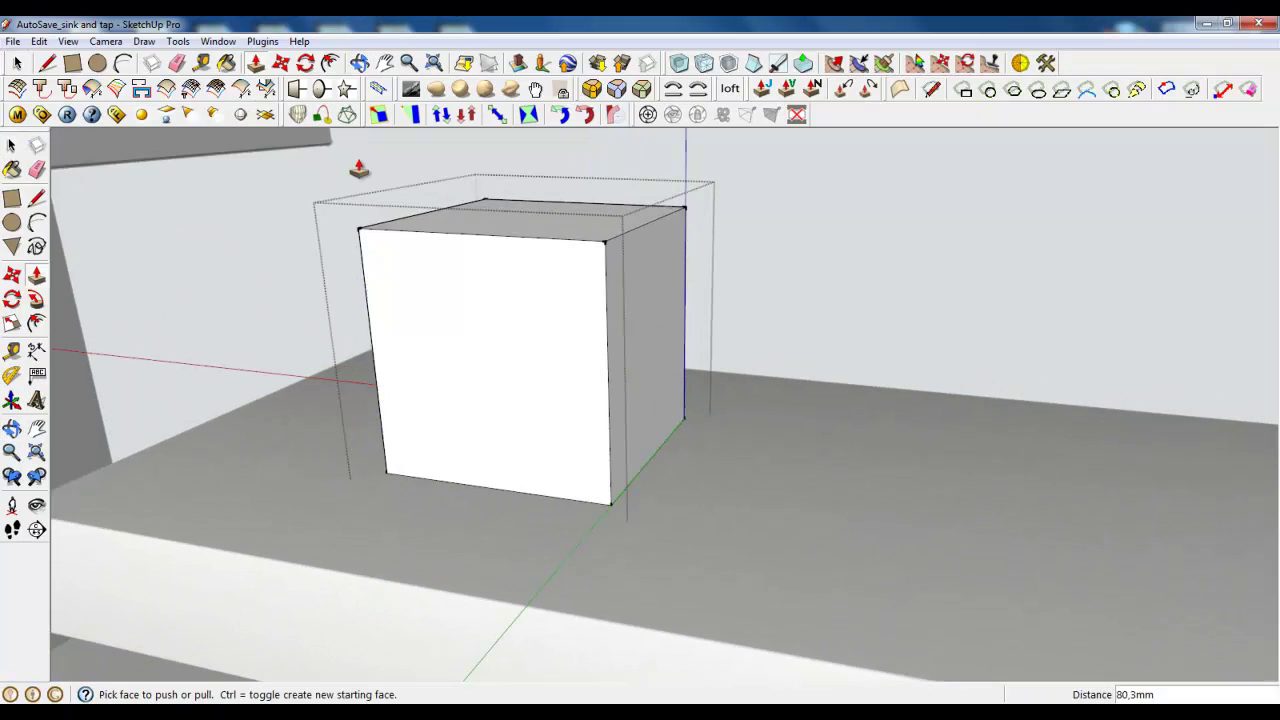
pyautogui.click(330, 63)
pyautogui.click(434, 330)
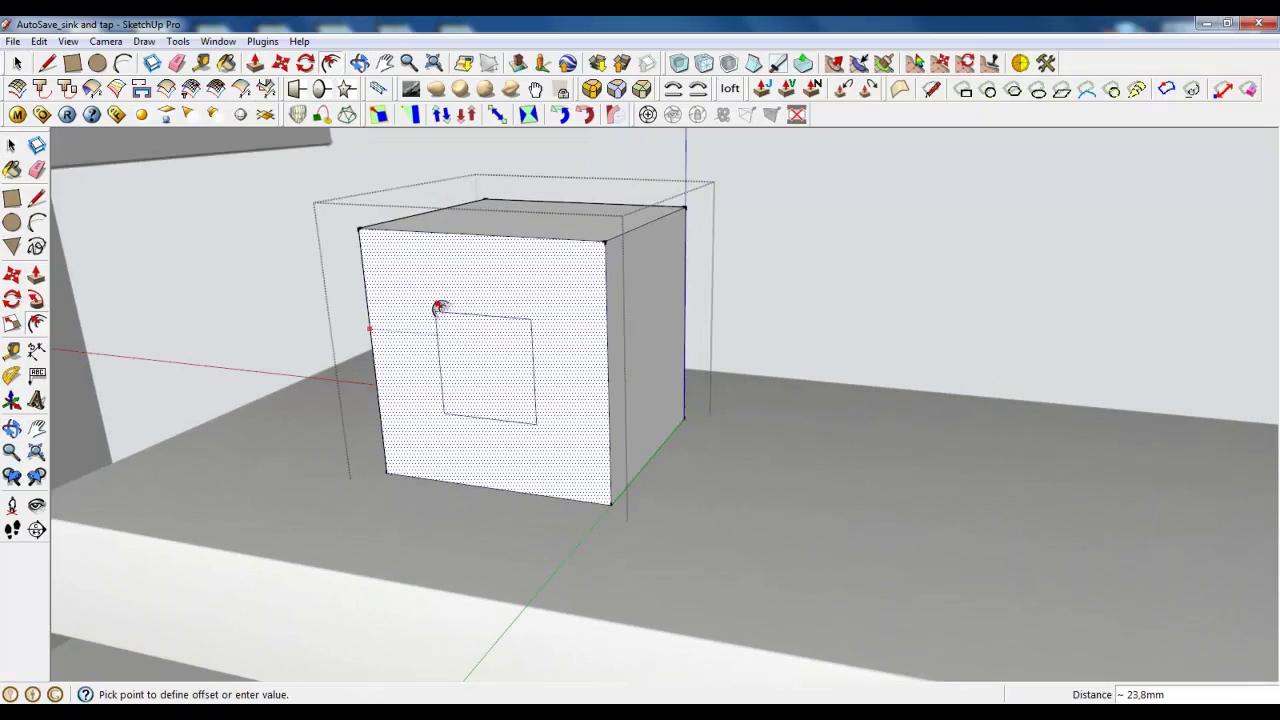
pyautogui.click(397, 249)
pyautogui.moveTo(486, 303); pyautogui.dragTo(566, 236, button='middle')
pyautogui.click(566, 236)
pyautogui.click(486, 264)
pyautogui.moveTo(486, 264); pyautogui.dragTo(609, 145, button='middle')
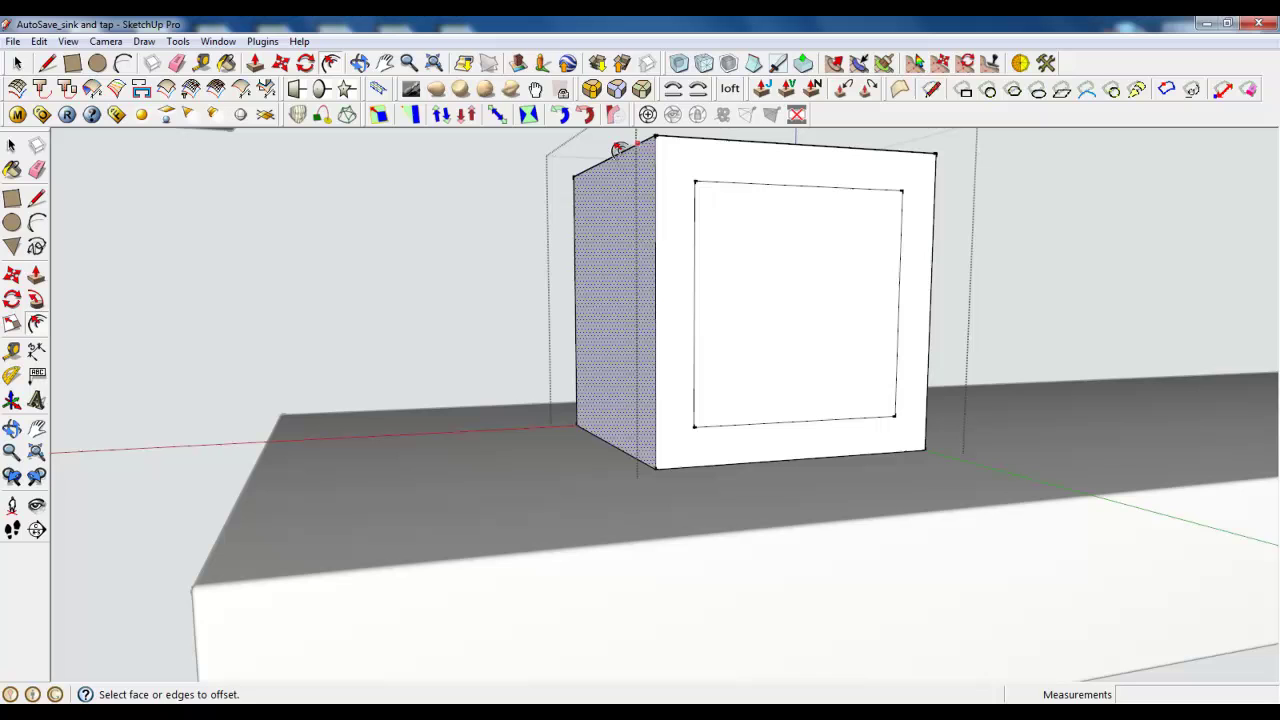
pyautogui.click(640, 166)
pyautogui.click(694, 191)
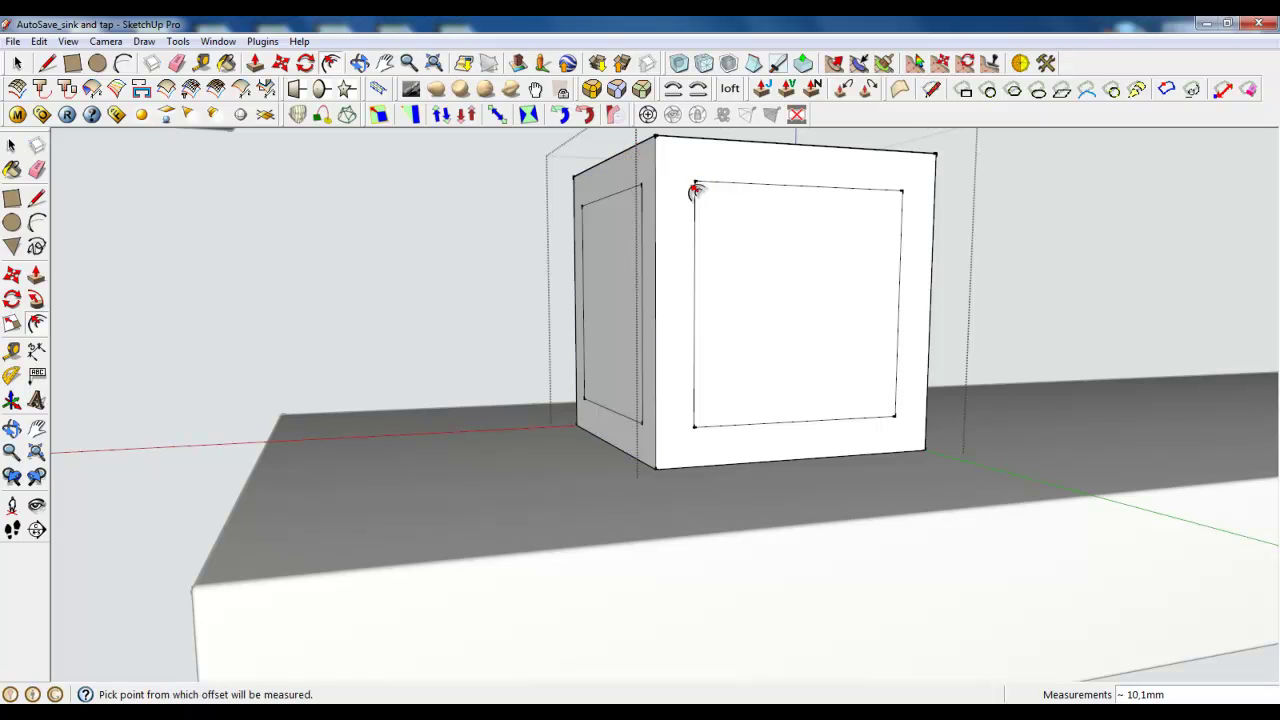
# Step: Push the inner panels of the front face and both side faces inward by about 4 to 6 mm
pyautogui.moveTo(694, 191); pyautogui.dragTo(571, 340, button='middle')
pyautogui.press('p')
pyautogui.click(571, 329)
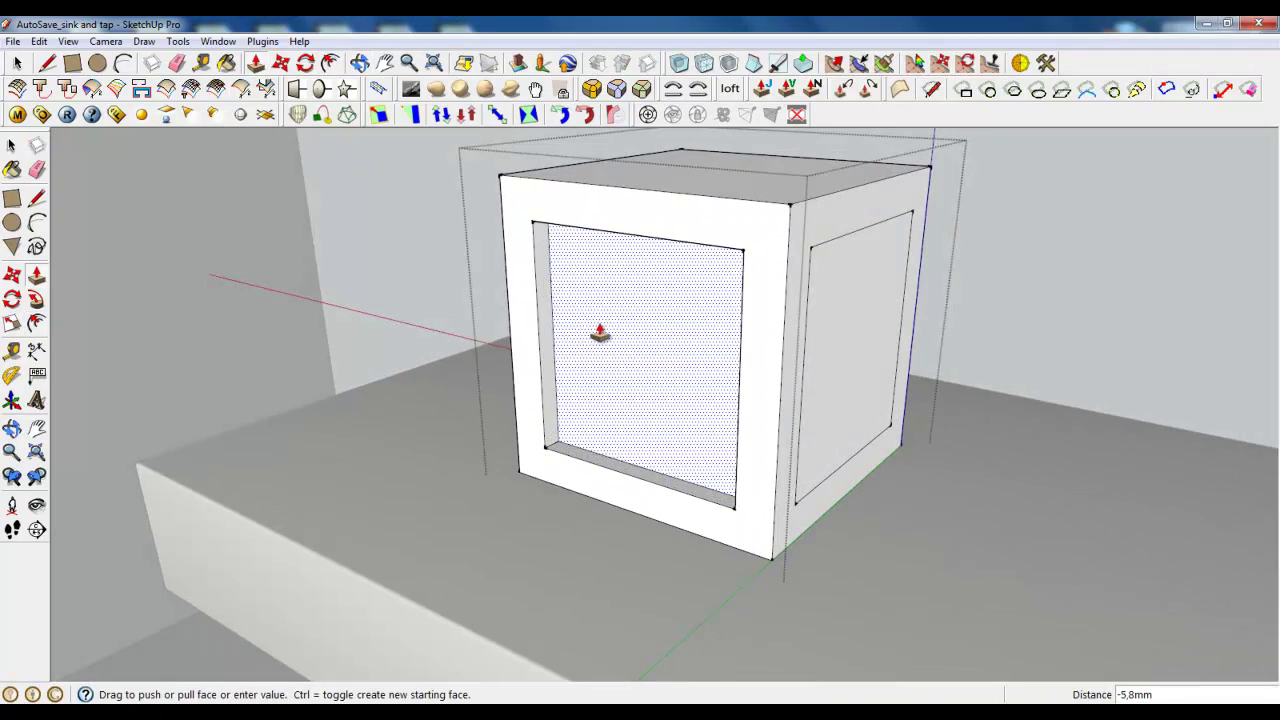
pyautogui.click(600, 331)
pyautogui.click(823, 400)
pyautogui.click(809, 392)
pyautogui.moveTo(809, 392); pyautogui.dragTo(691, 376, button='middle')
pyautogui.click(623, 337)
pyautogui.click(637, 340)
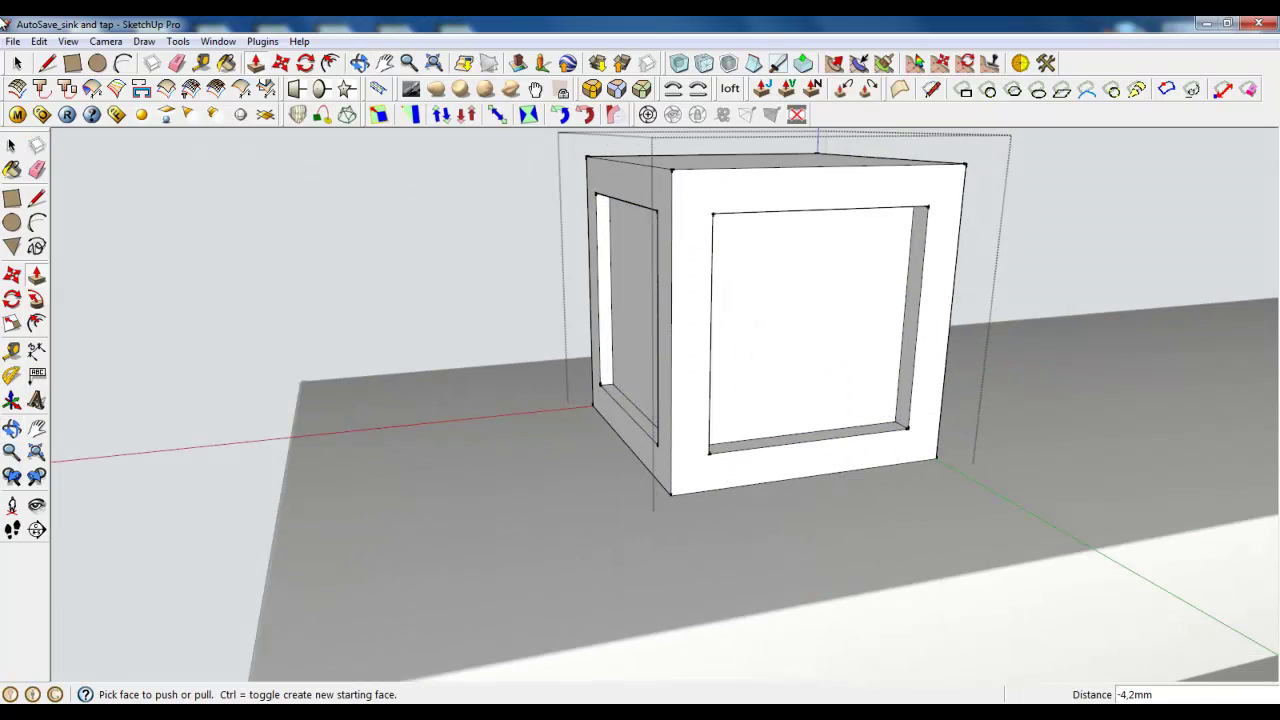
# Step: Round the edges of the box's frame faces with Round Corners in 3D, using a 1.0 mm offset and 3 segments
pyautogui.press('space')
pyautogui.scroll(-5, 486, 228)
pyautogui.scroll(5, 486, 228)
pyautogui.click(455, 215)
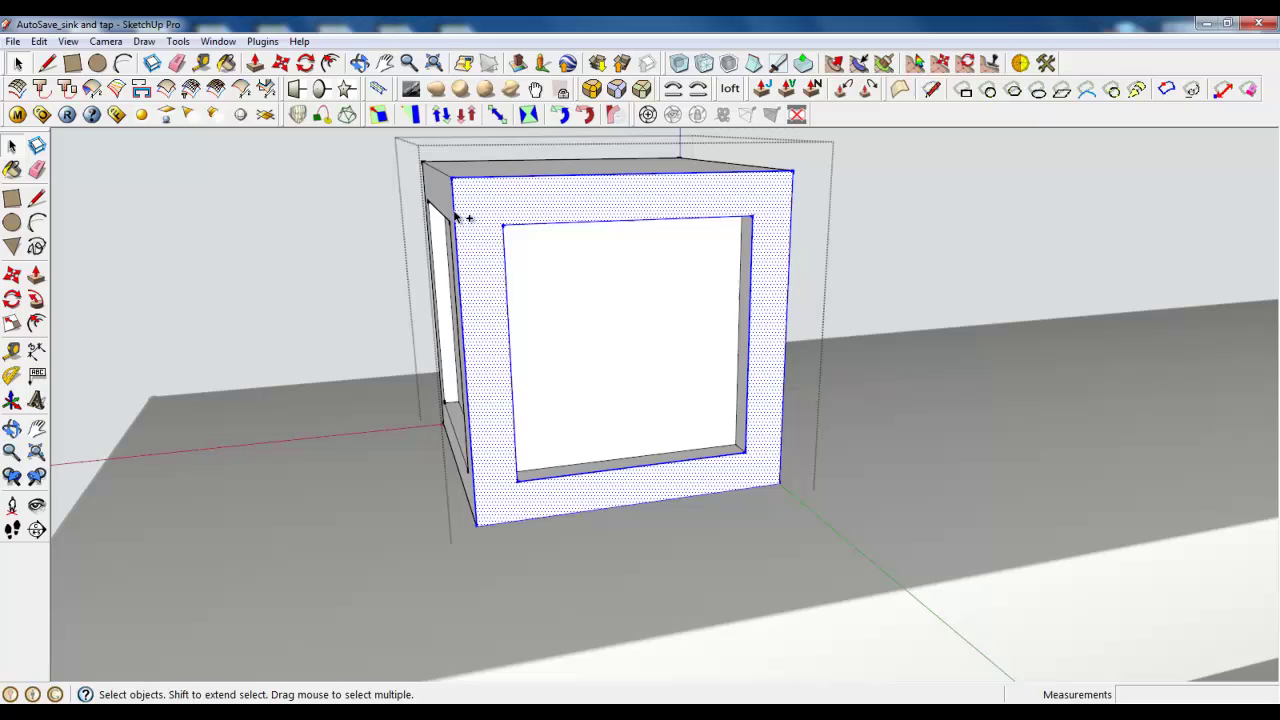
pyautogui.moveTo(715, 243); pyautogui.dragTo(185, 236, button='middle')
pyautogui.keyDown('ctrl'); pyautogui.doubleClick(660, 186); pyautogui.keyUp('ctrl')
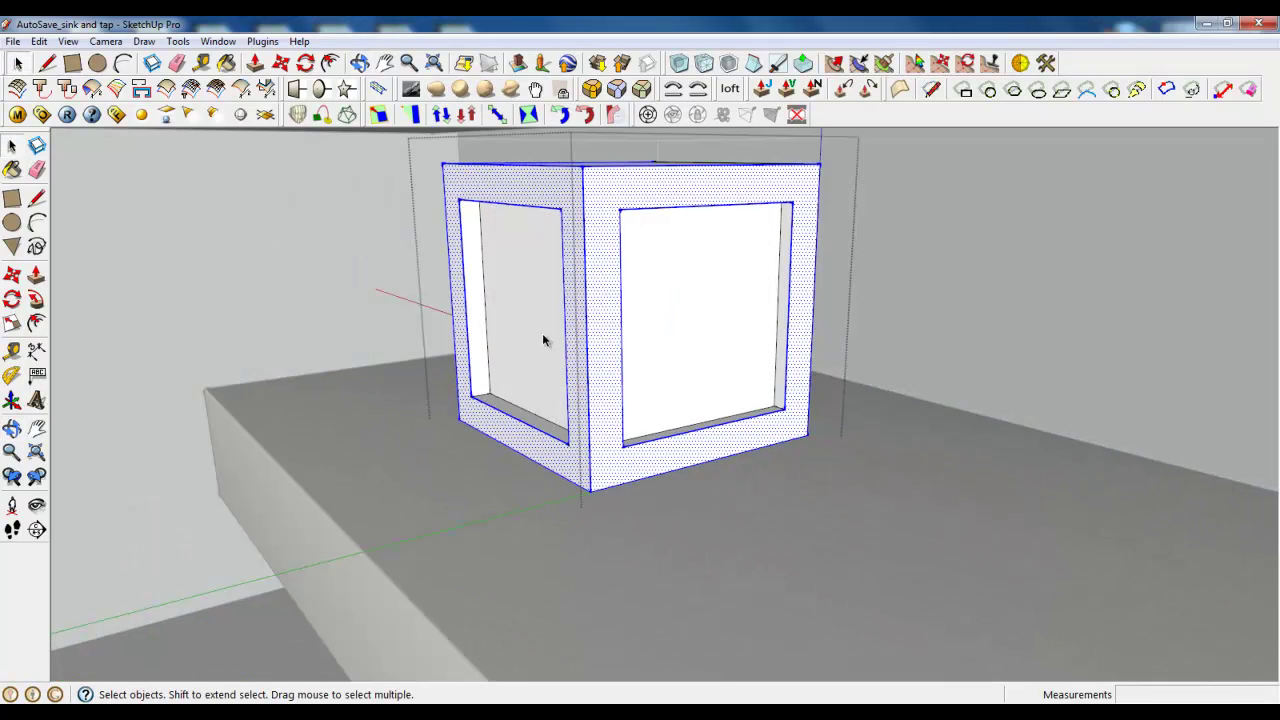
pyautogui.moveTo(543, 340); pyautogui.dragTo(790, 410, button='middle')
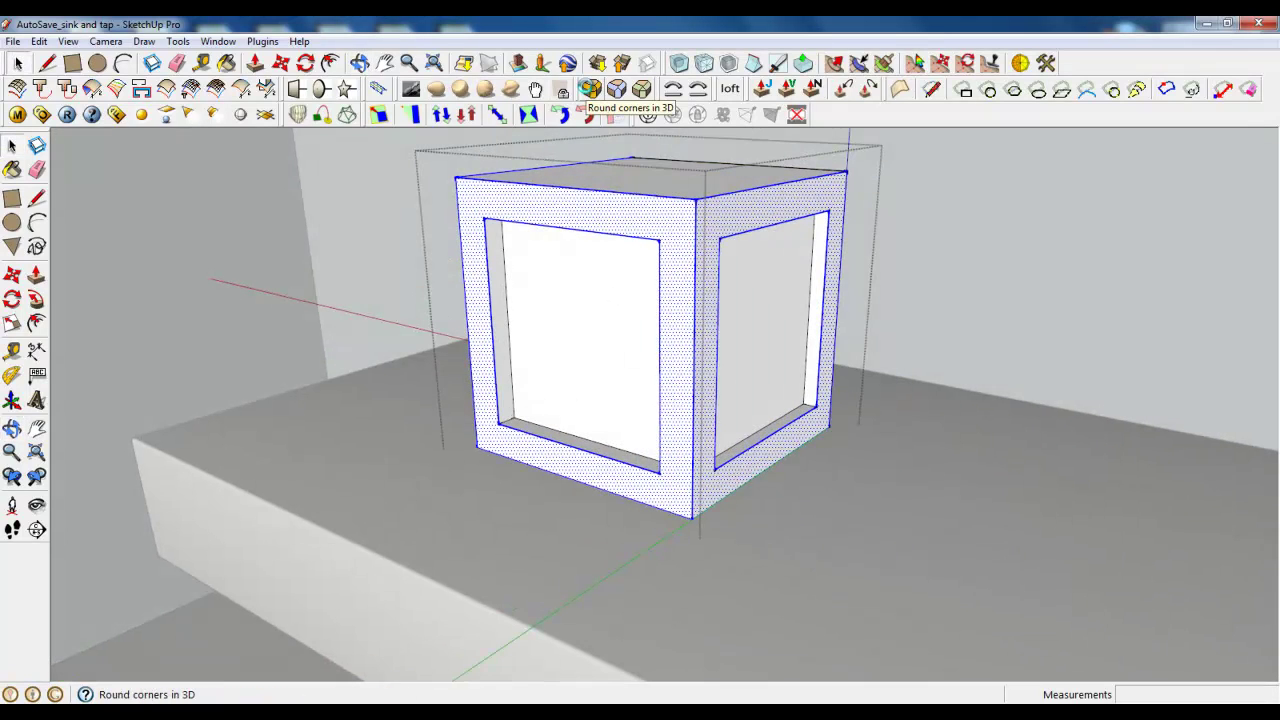
pyautogui.click(591, 89)
pyautogui.scroll(2, 640, 230)
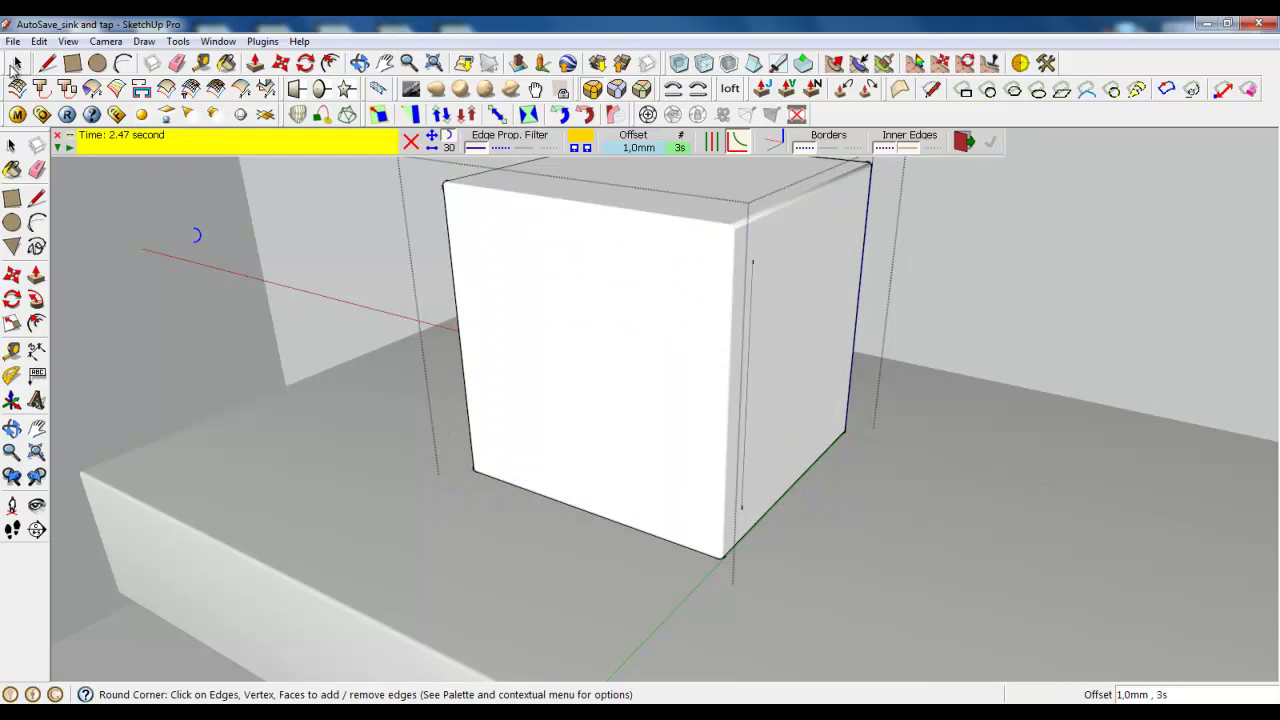
# Step: Delete the surplus faces covering the recessed panels on the sides of the box
pyautogui.press('space')
pyautogui.click(547, 330)
pyautogui.press('Delete')
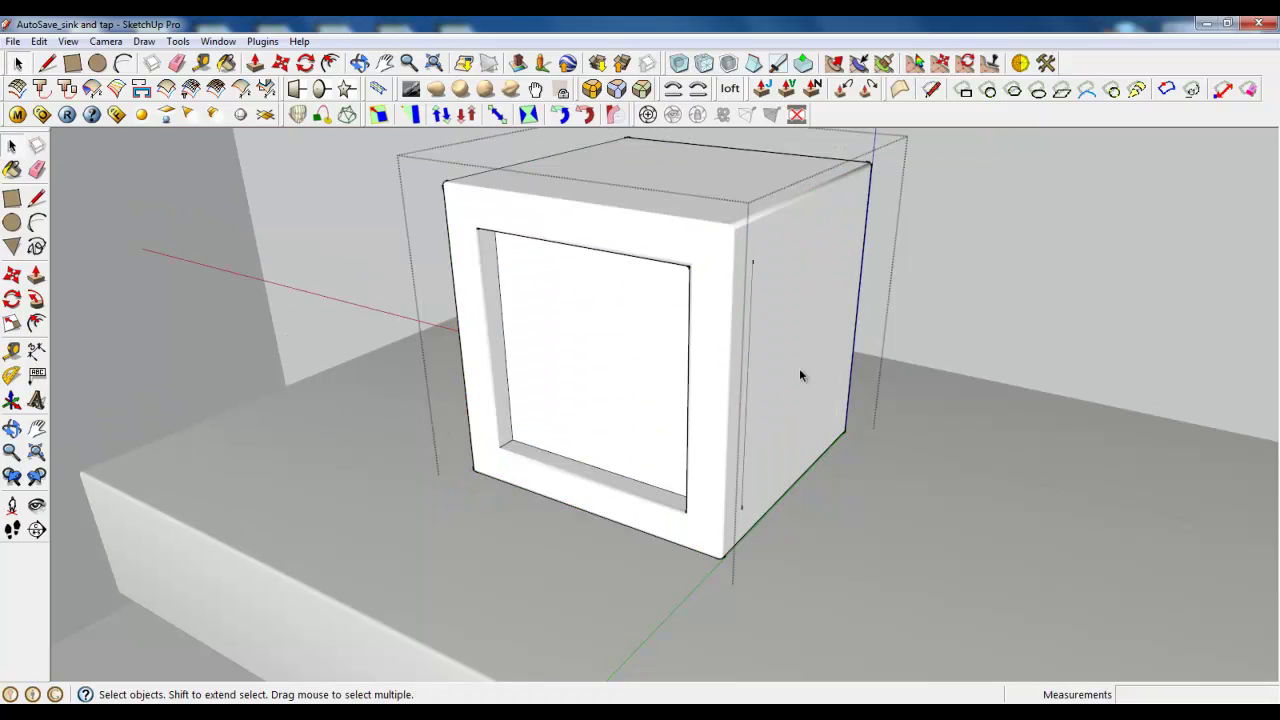
pyautogui.click(799, 371)
pyautogui.press('Delete')
pyautogui.moveTo(510, 490); pyautogui.dragTo(871, 410, button='middle')
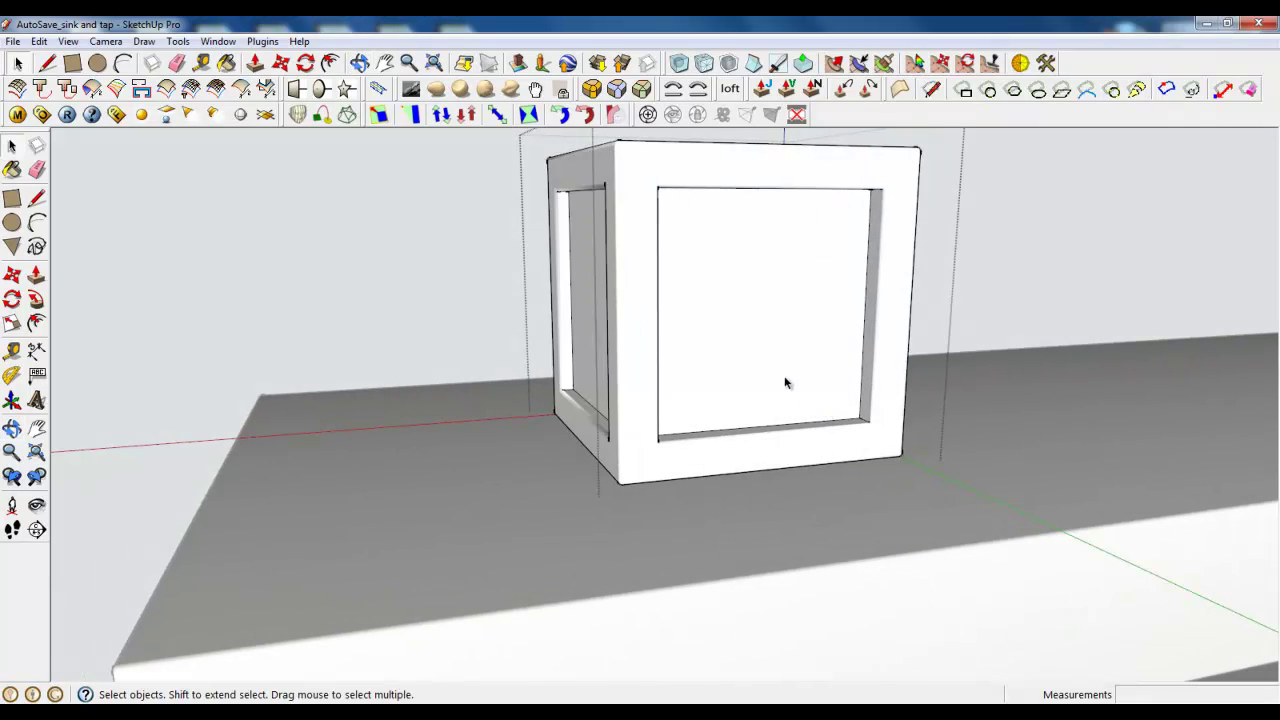
pyautogui.moveTo(786, 377); pyautogui.dragTo(593, 450, button='middle')
# Step: Turn on hidden geometry and select only the flat top face of the box
pyautogui.scroll(2, 530, 255)
pyautogui.click(520, 263)
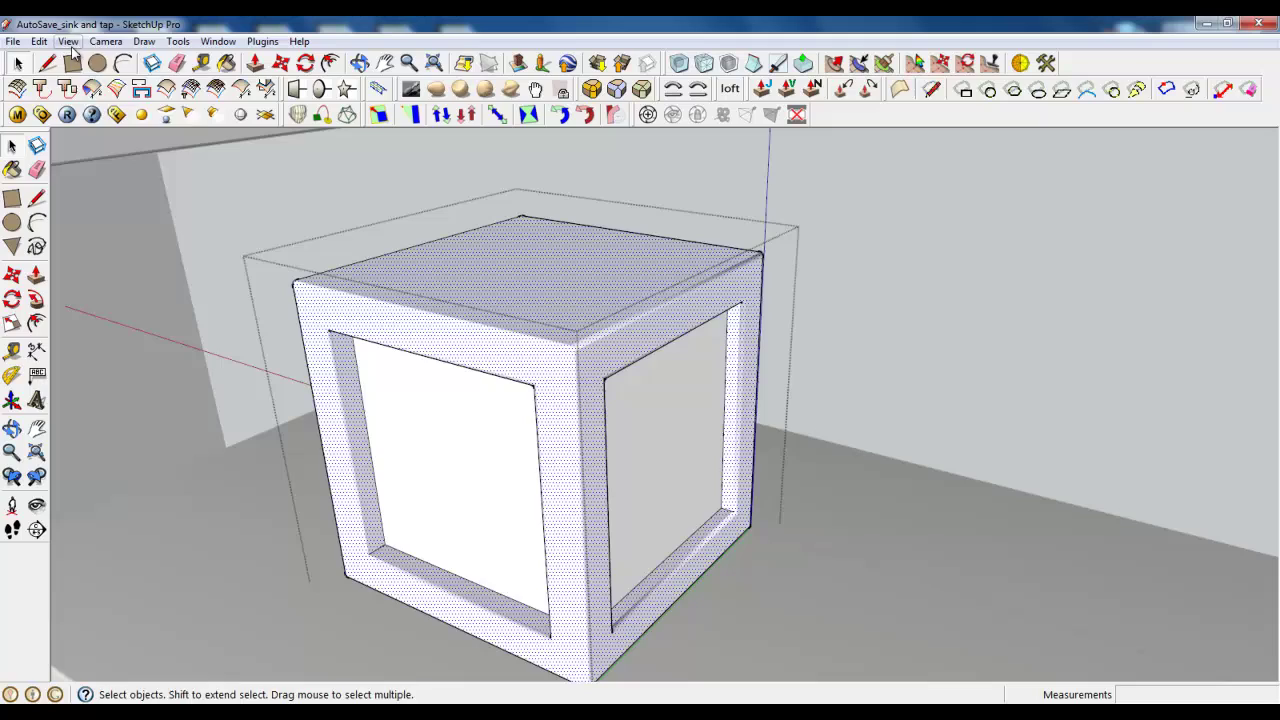
pyautogui.click(71, 45)
pyautogui.click(97, 102)
pyautogui.click(554, 258)
# Step: Offset the outline of the box's top face inward by about 3.9 mm
pyautogui.scroll(2, 452, 306)
pyautogui.moveTo(452, 306); pyautogui.dragTo(530, 350, button='middle')
pyautogui.scroll(-2, 474, 325)
pyautogui.scroll(1, 474, 324)
pyautogui.click(329, 63)
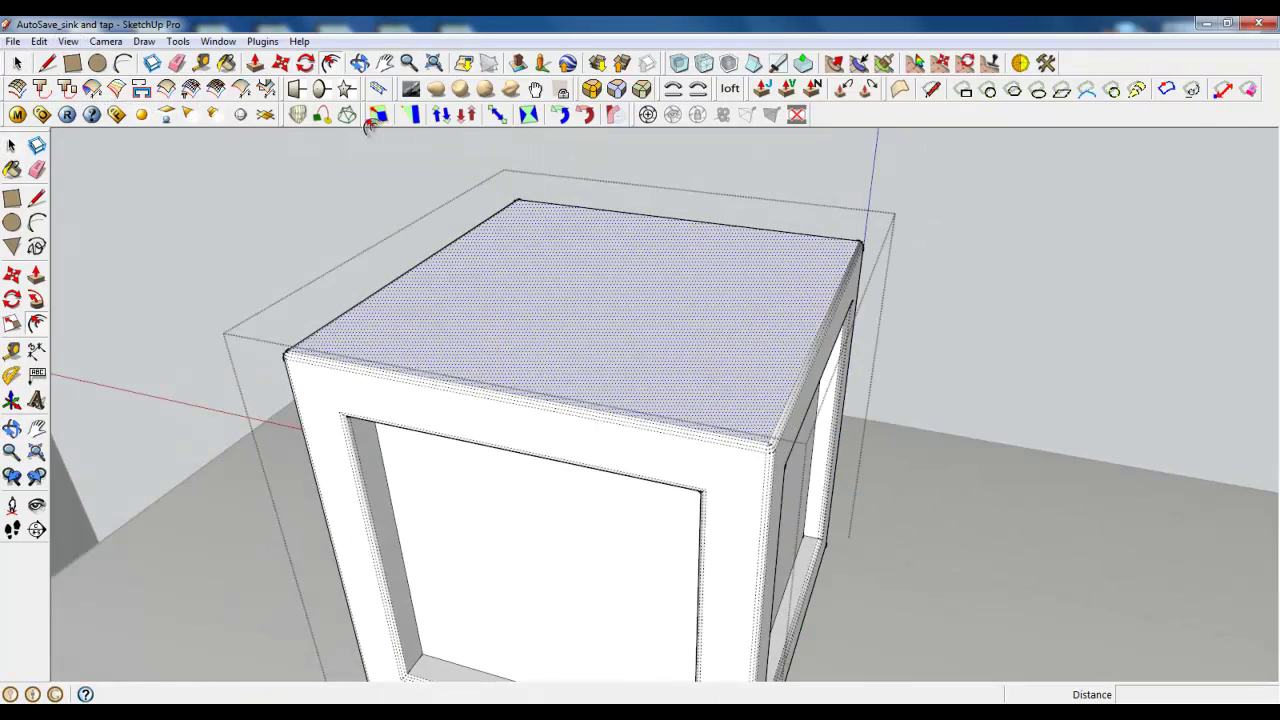
pyautogui.click(520, 332)
pyautogui.click(298, 344)
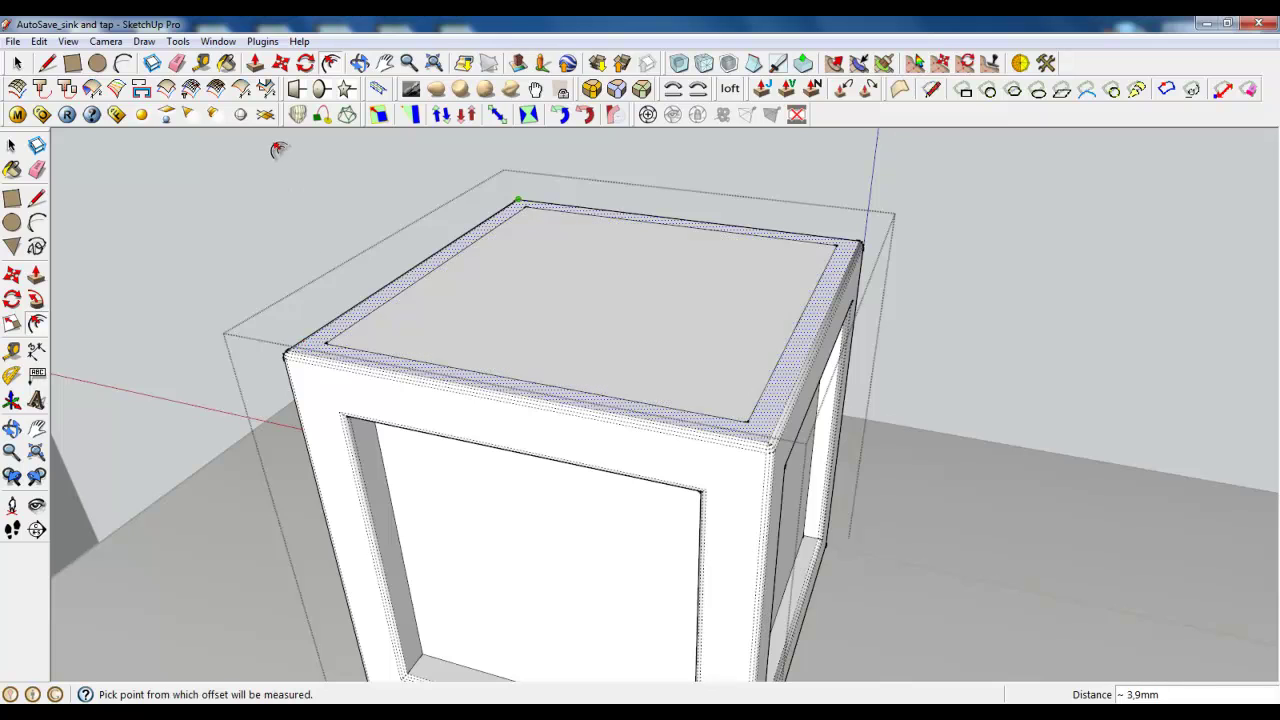
# Step: Group the inner square of the box's top face with its edges
pyautogui.click(62, 110)
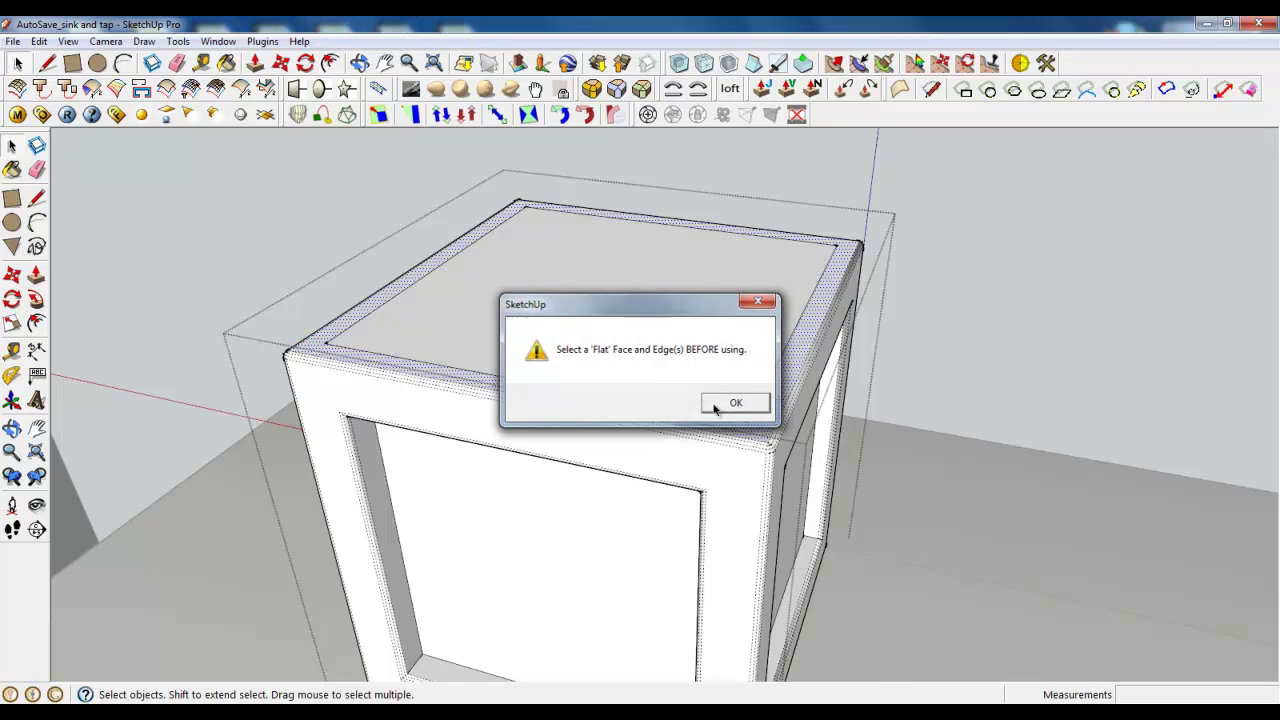
pyautogui.click(733, 403)
pyautogui.rightClick(566, 262)
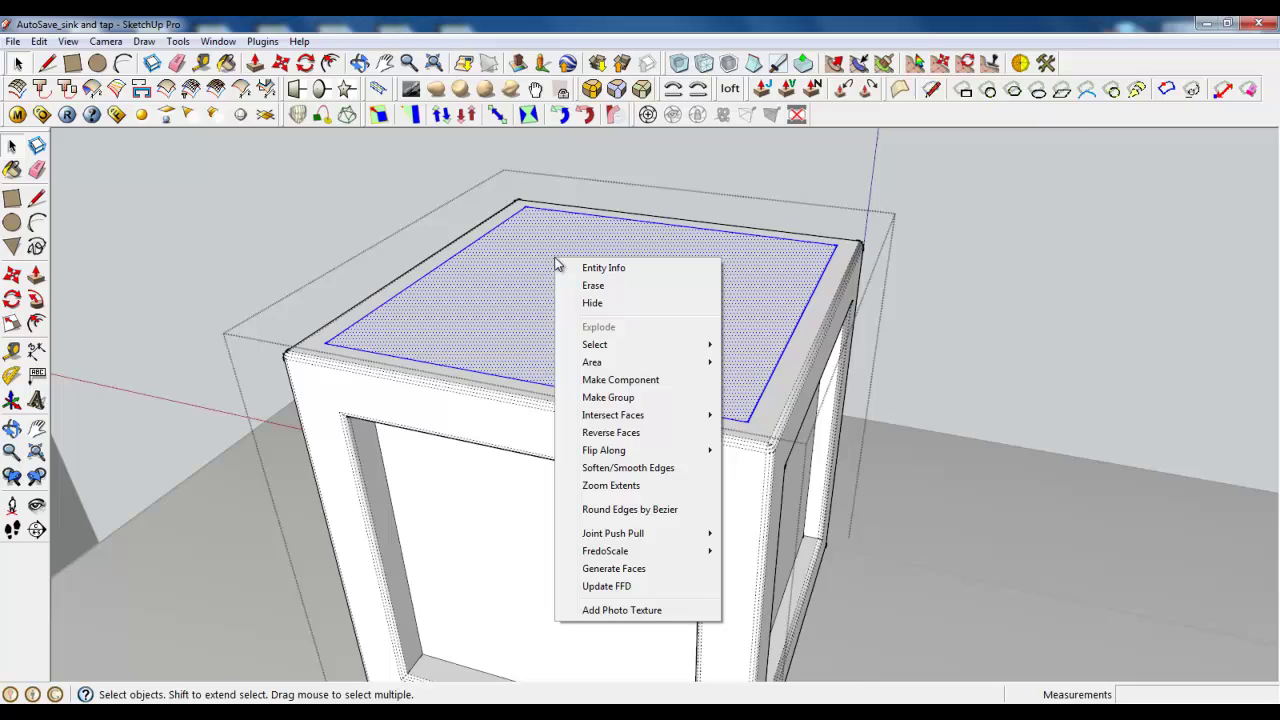
pyautogui.click(620, 402)
# Step: Open the top square's group and pull its face up into a thin lid slab
pyautogui.moveTo(508, 380); pyautogui.dragTo(508, 352, button='middle')
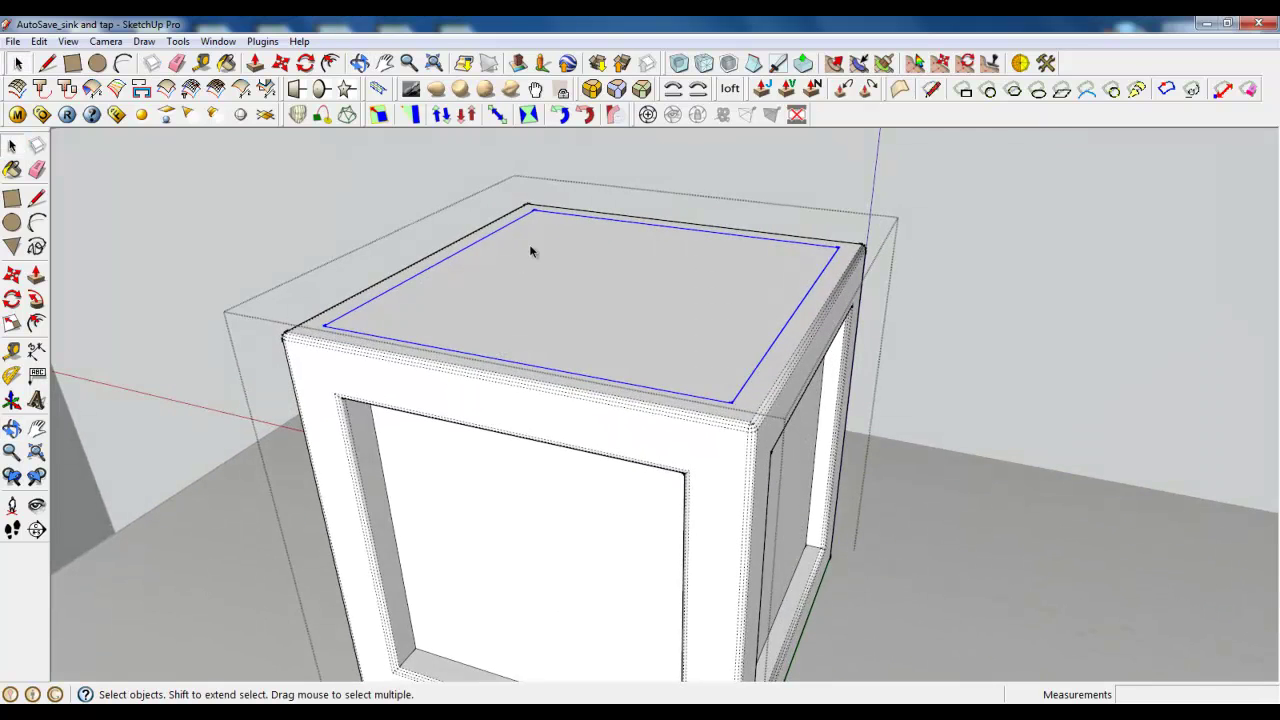
pyautogui.doubleClick(531, 251)
pyautogui.click(255, 63)
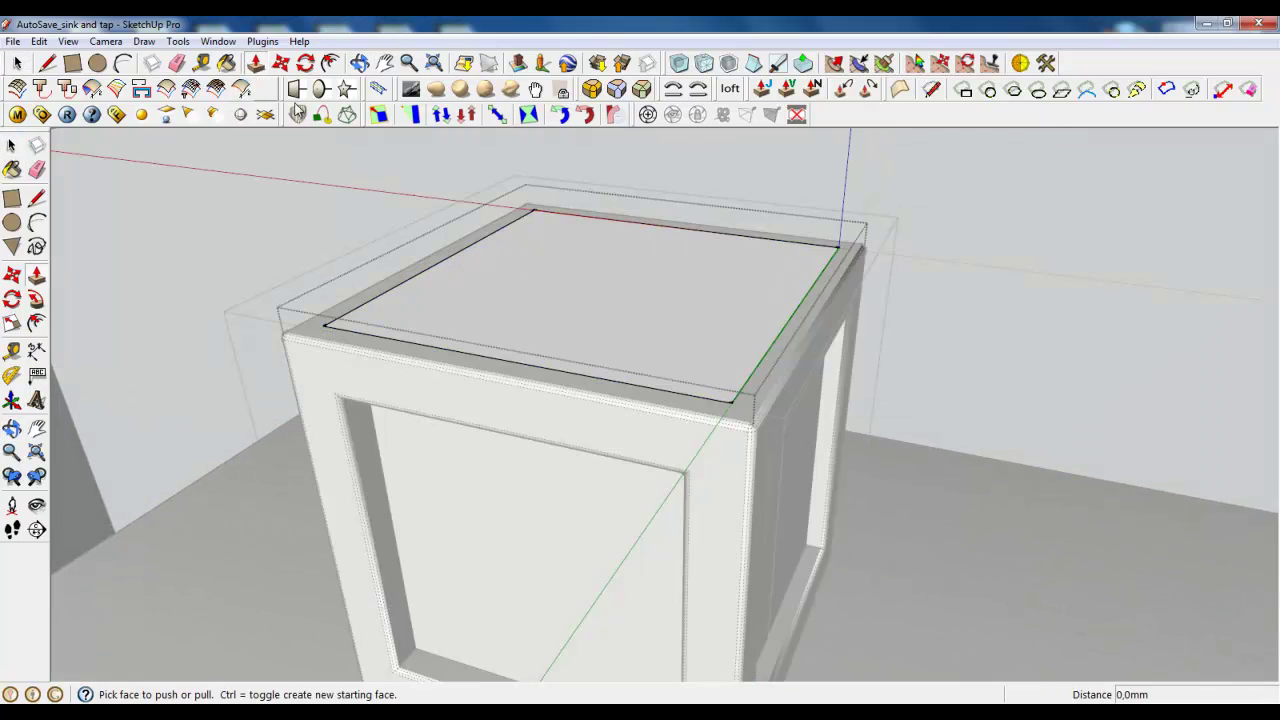
pyautogui.click(554, 318)
# Step: Pull the four sides of the lid slab outward by about 3.9 mm to meet the box's outer edges
pyautogui.click(550, 360)
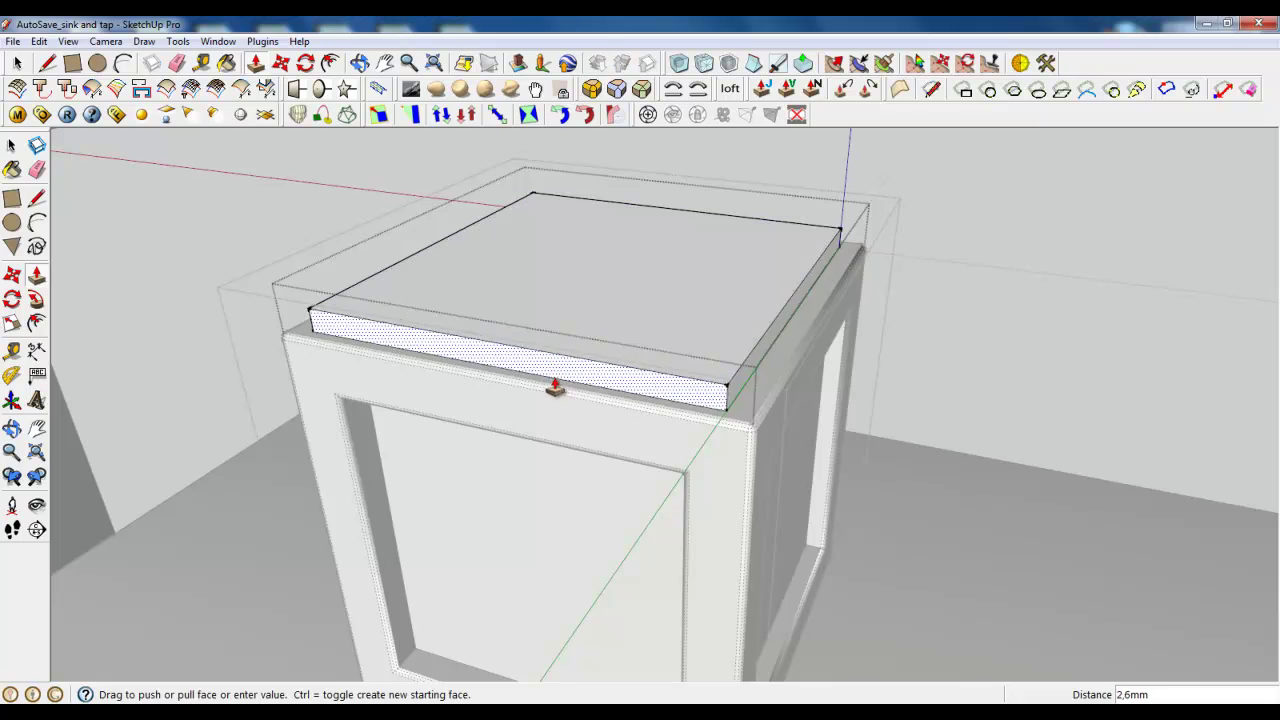
pyautogui.click(596, 428)
pyautogui.click(743, 394)
pyautogui.click(771, 445)
pyautogui.moveTo(466, 423); pyautogui.dragTo(586, 229, button='middle')
pyautogui.click(548, 248)
pyautogui.click(548, 256)
pyautogui.moveTo(820, 277); pyautogui.dragTo(573, 307, button='middle')
pyautogui.click(734, 209)
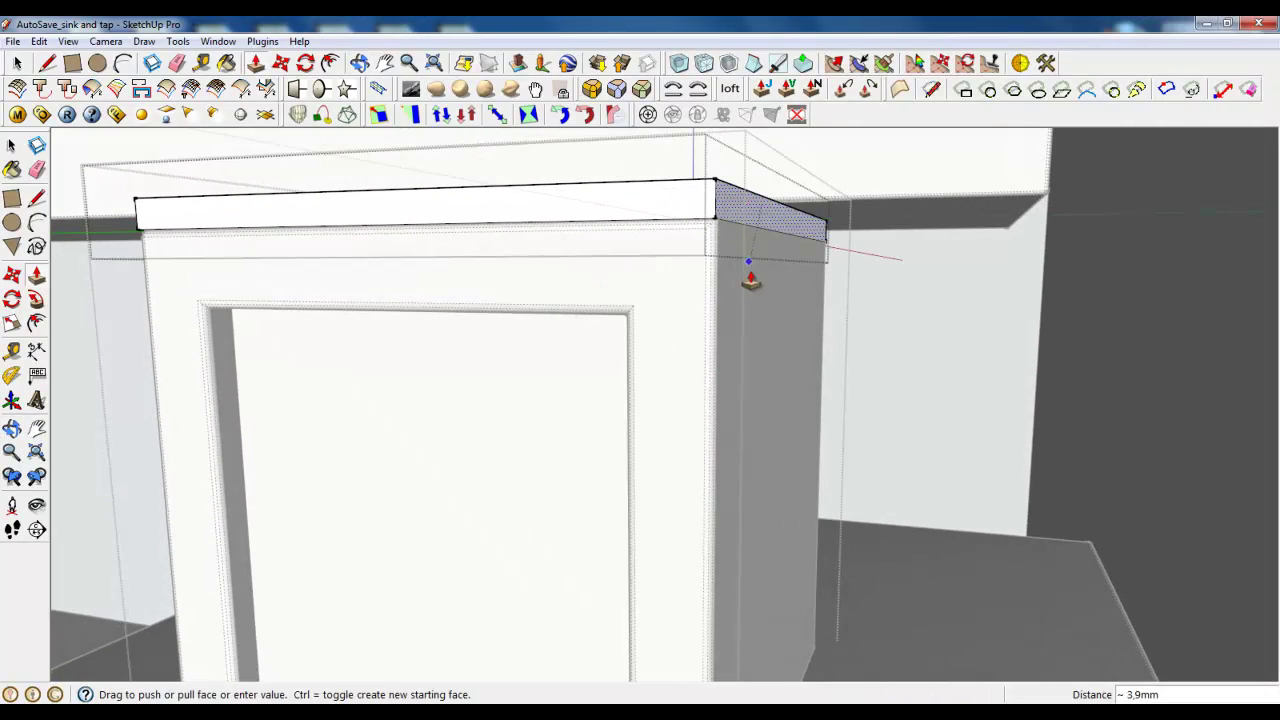
pyautogui.click(749, 274)
pyautogui.moveTo(749, 274); pyautogui.dragTo(811, 429, button='middle')
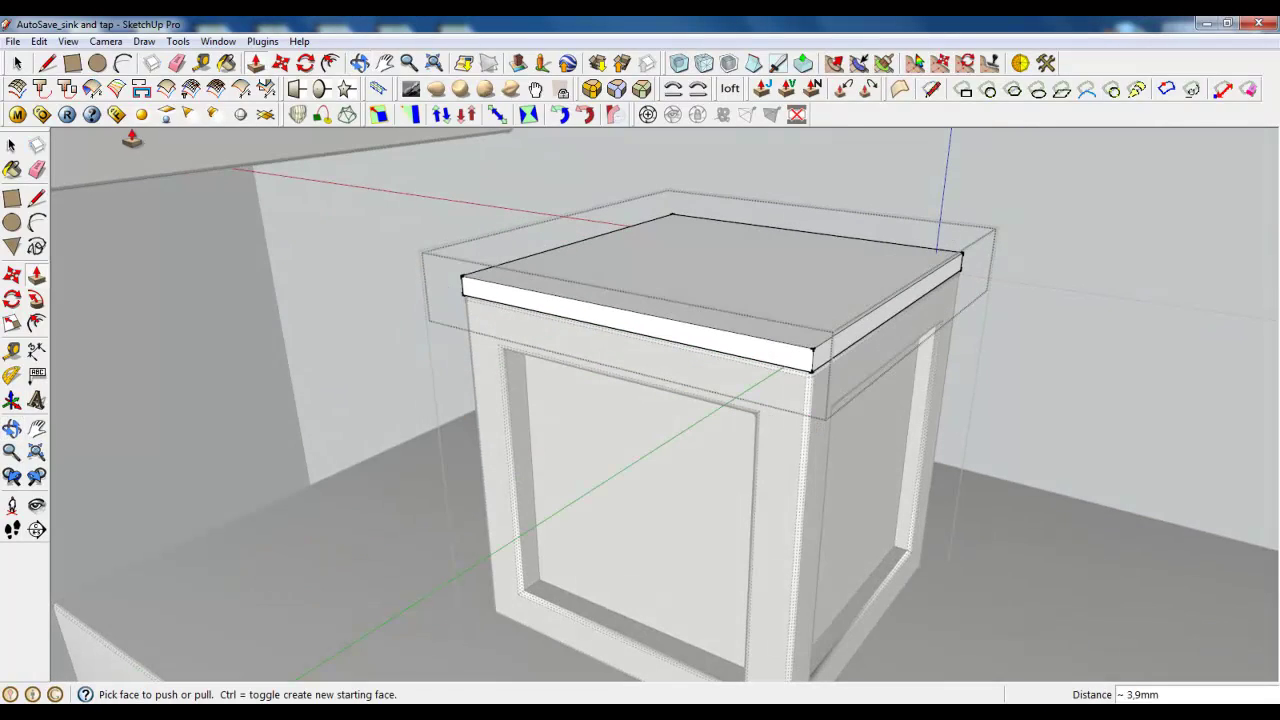
# Step: Draw two diagonal lines between opposite corners on the top face of the lid
pyautogui.click(48, 63)
pyautogui.moveTo(700, 330); pyautogui.dragTo(666, 208, button='middle')
pyautogui.click(662, 209)
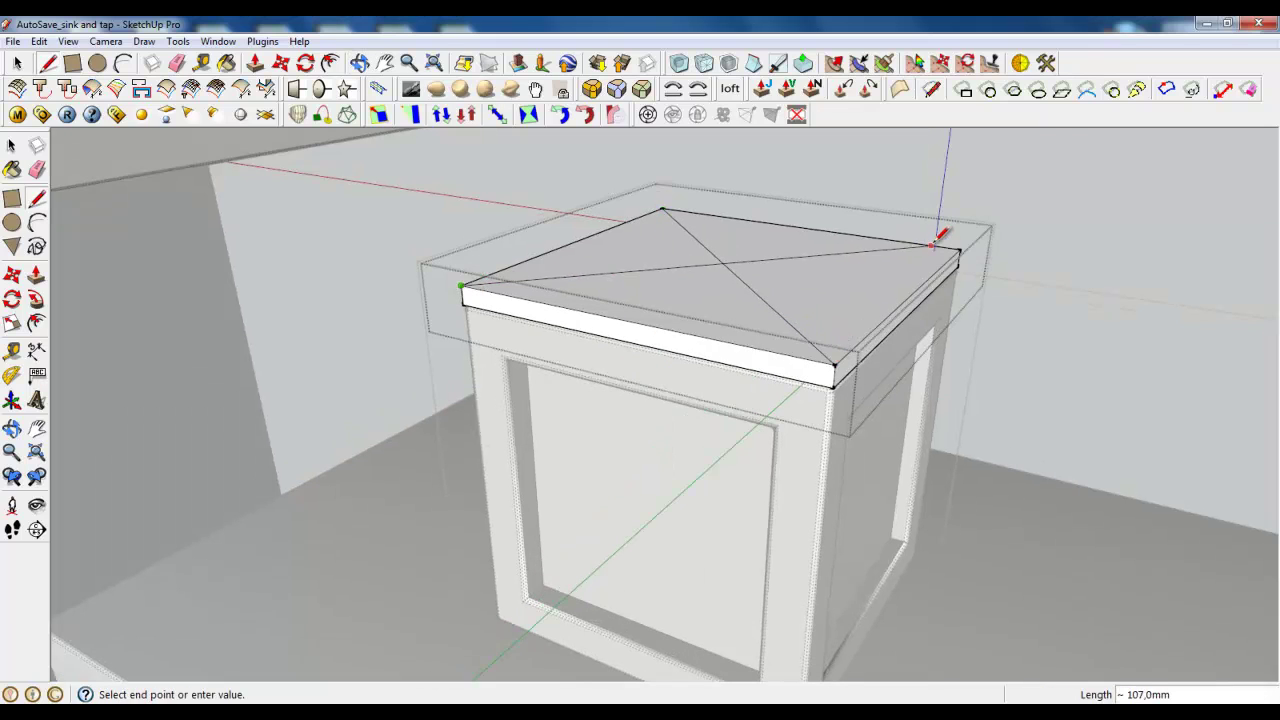
# Step: Move the intersection of the lid's diagonals straight up to shape the lid's top into a pyramid
pyautogui.click(280, 63)
pyautogui.scroll(3, 726, 266)
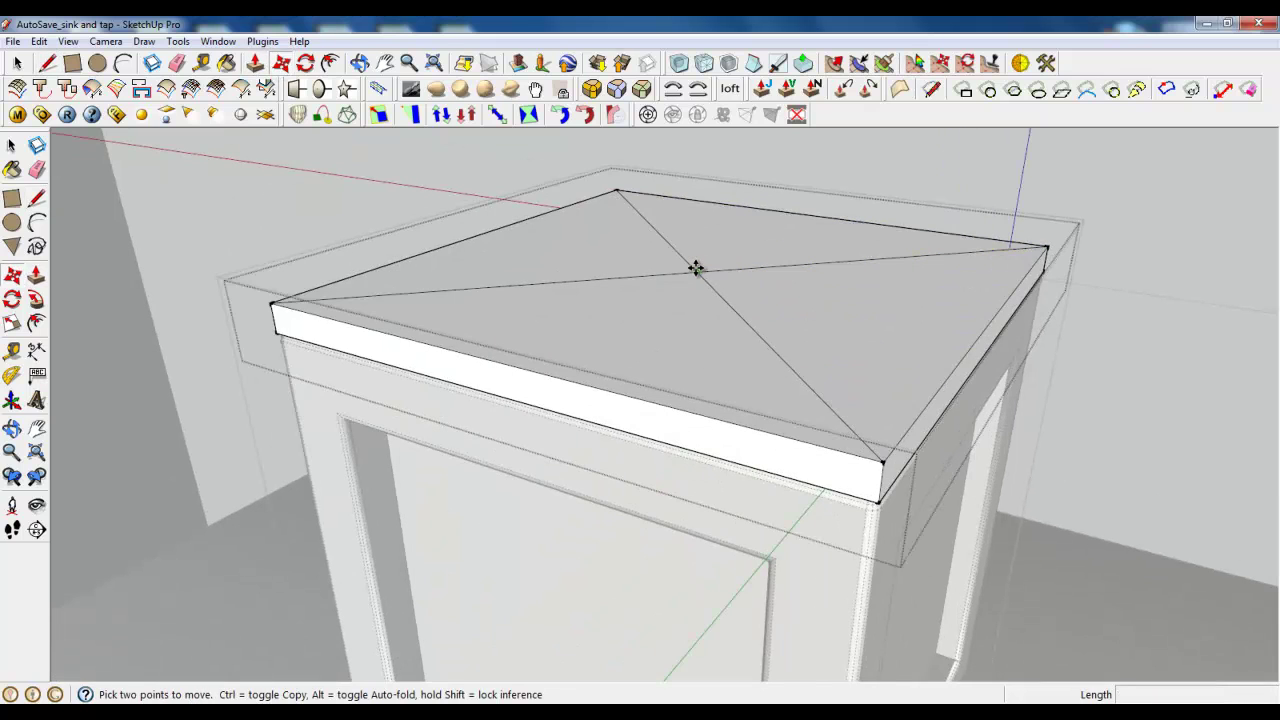
pyautogui.scroll(-3, 698, 268)
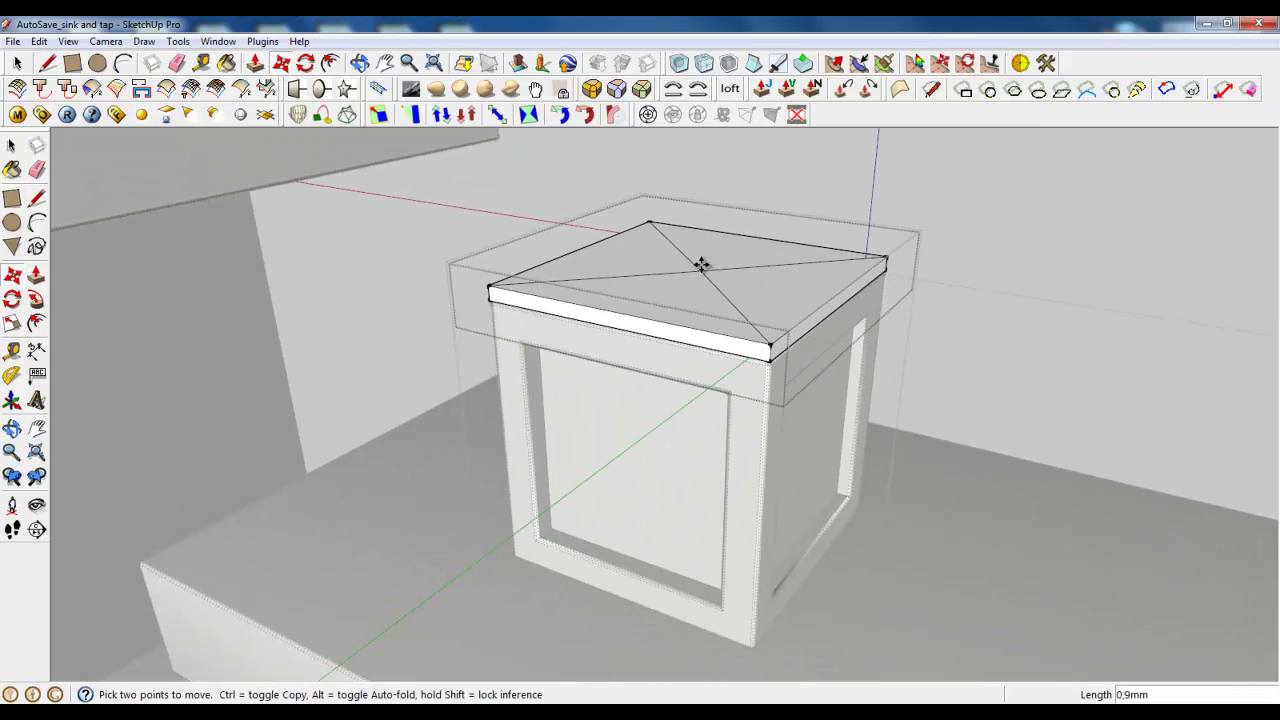
pyautogui.click(700, 263)
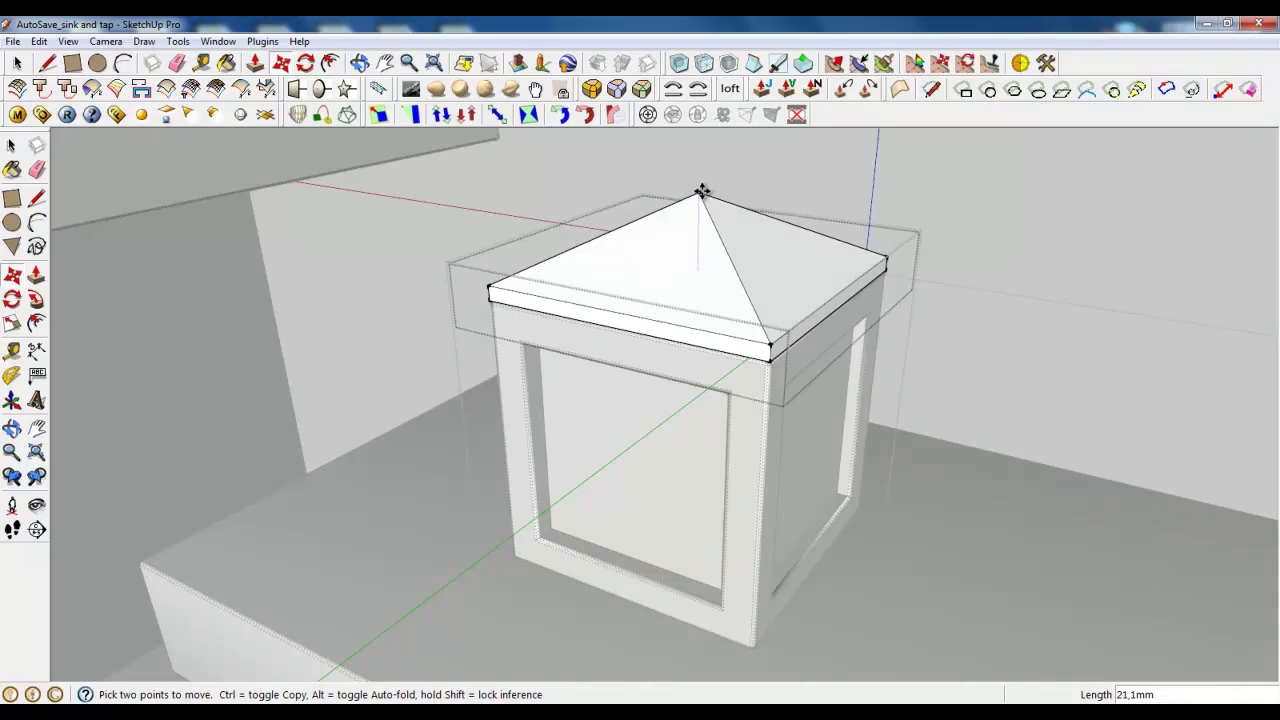
pyautogui.click(703, 180)
pyautogui.scroll(-3, 700, 254)
pyautogui.moveTo(700, 254); pyautogui.dragTo(737, 286, button='middle')
pyautogui.scroll(5, 749, 277)
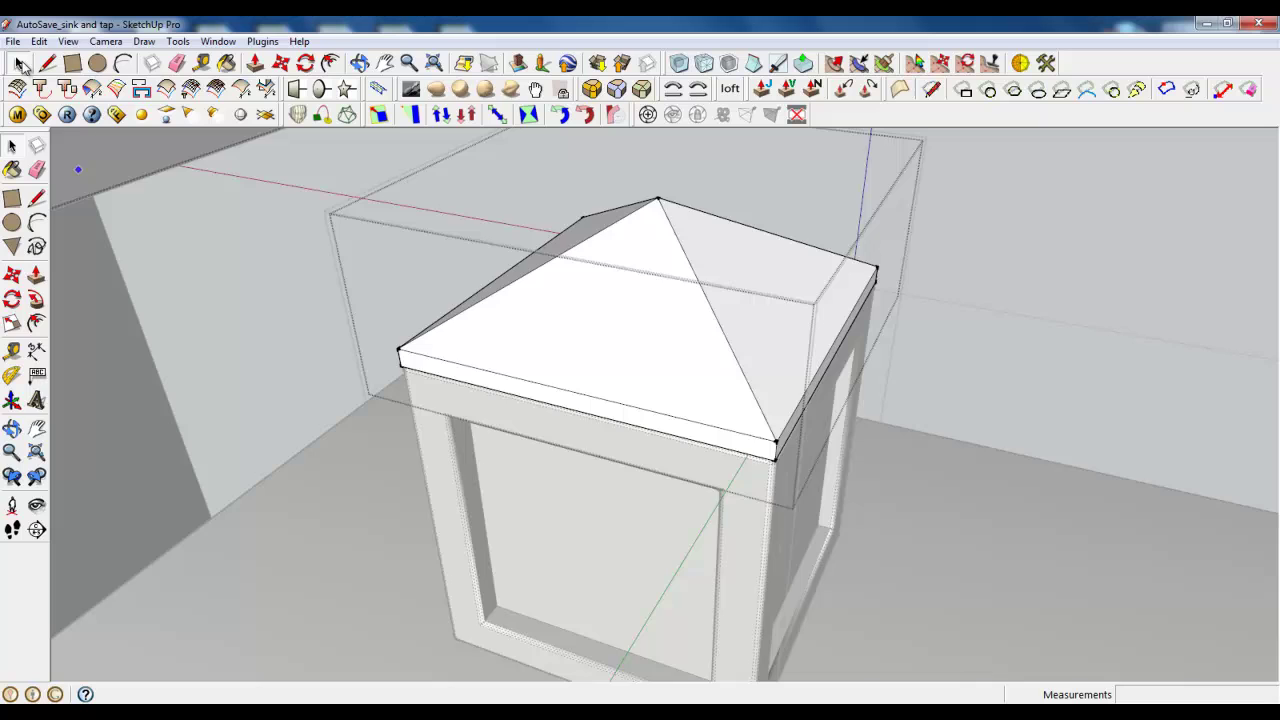
# Step: Draw a small horizontal square with sides of about 6.8 mm centred on the peak of the pyramid lid
pyautogui.scroll(-2, 495, 439)
pyautogui.scroll(8, 590, 302)
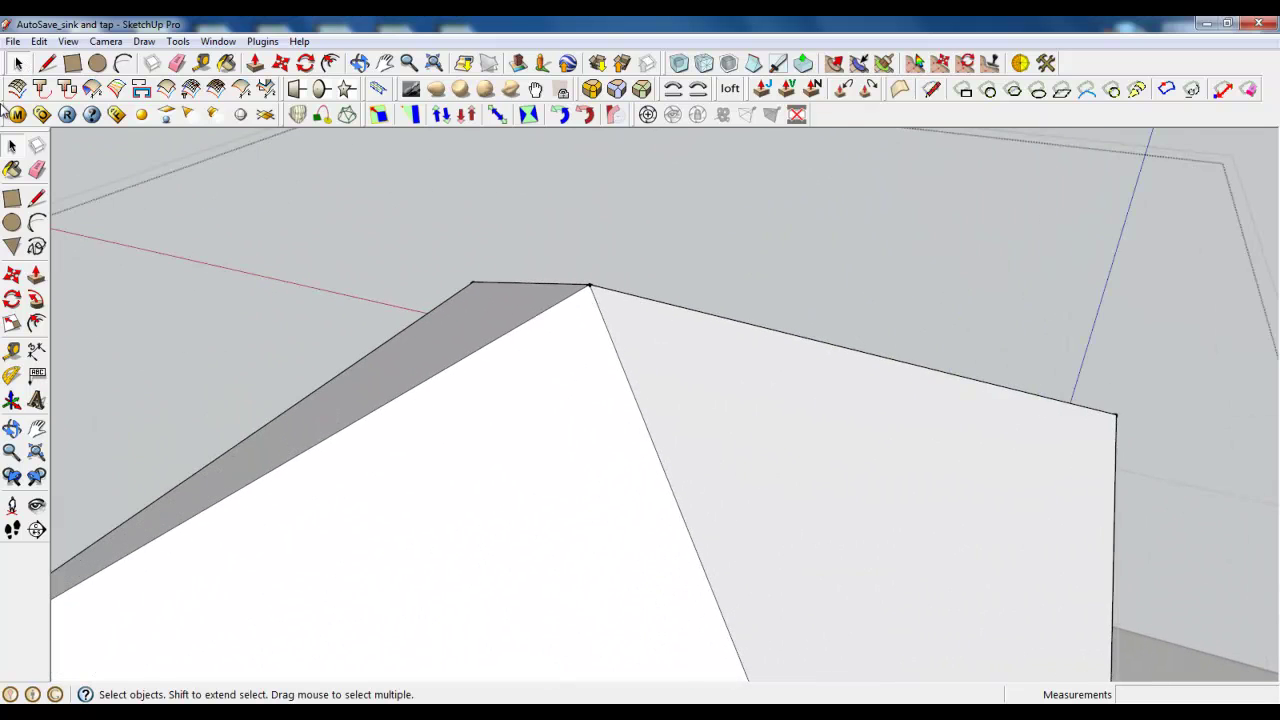
pyautogui.click(46, 64)
pyautogui.click(590, 285)
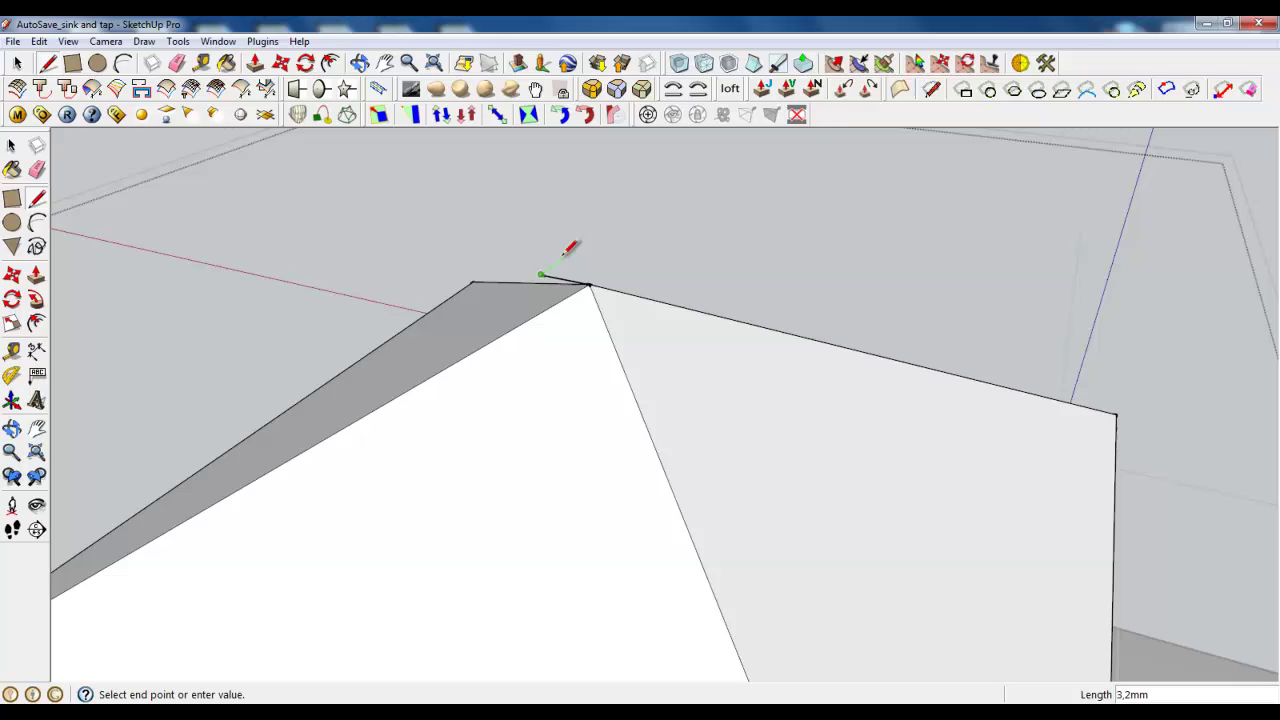
pyautogui.click(646, 273)
pyautogui.click(587, 327)
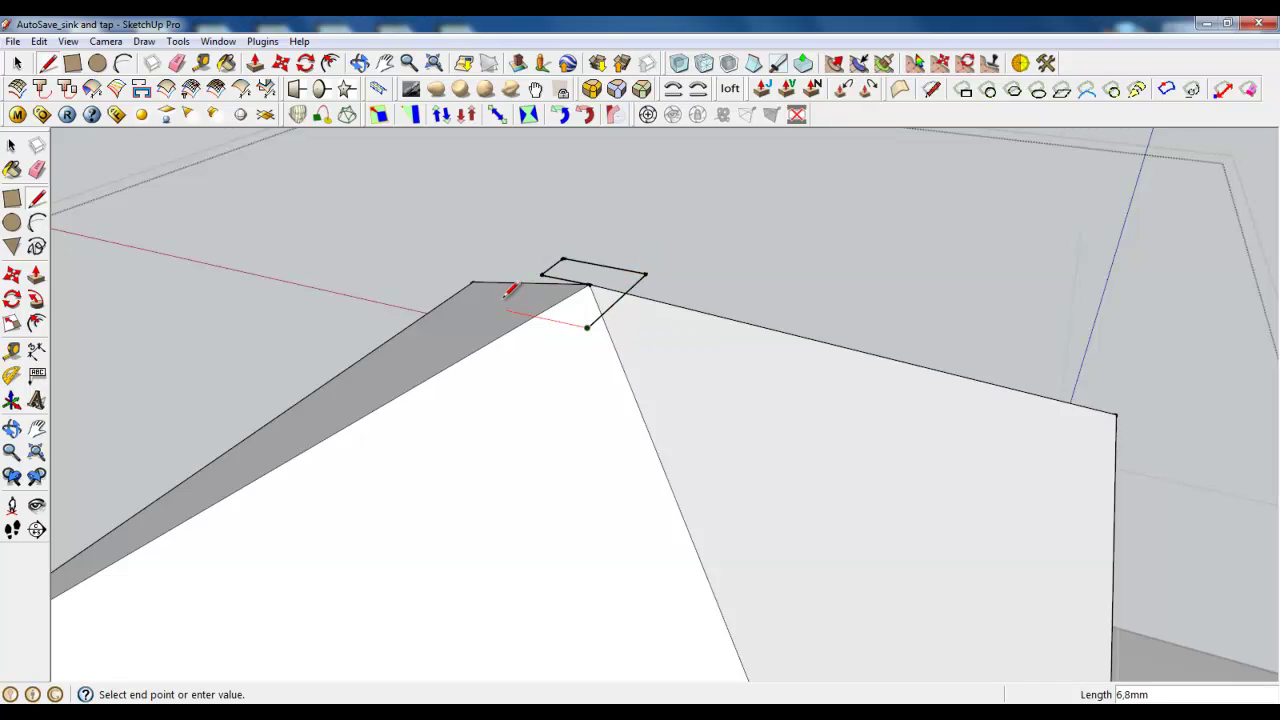
pyautogui.click(543, 273)
pyautogui.click(540, 275)
pyautogui.click(17, 62)
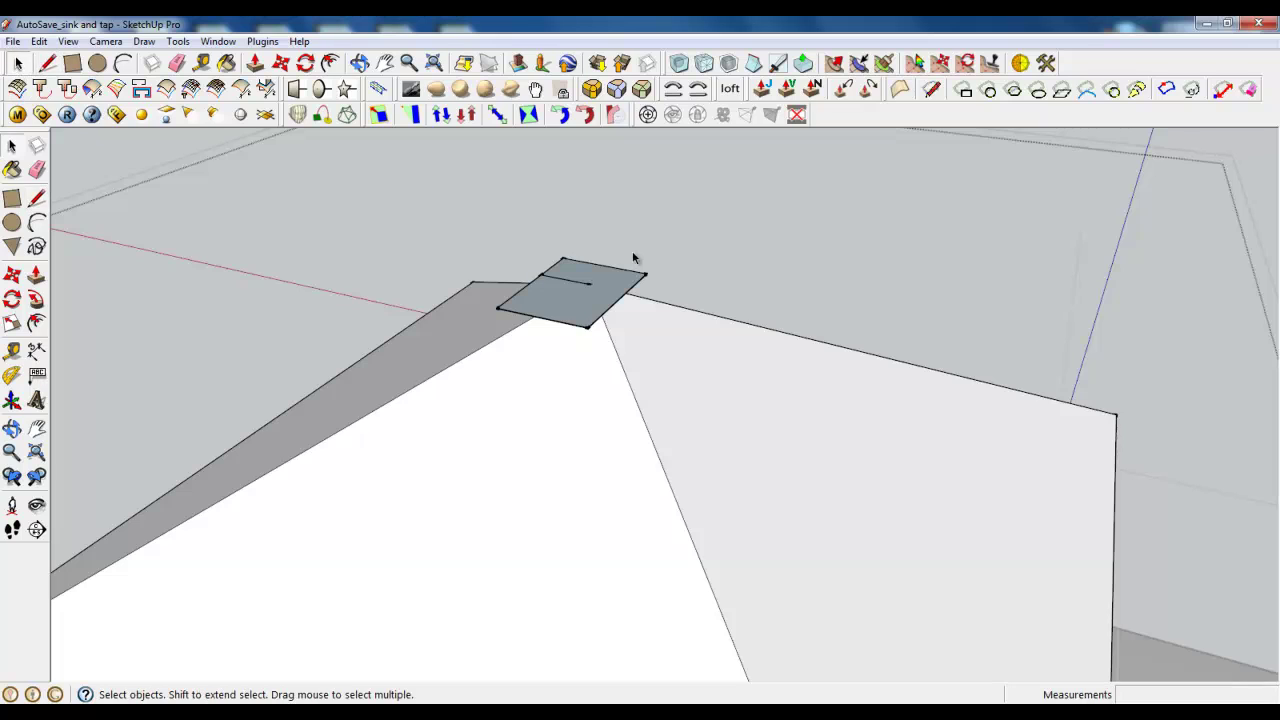
# Step: Delete the leftover line inside the small square and pull its face up about 6.2 mm into a knob
pyautogui.click(591, 283)
pyautogui.click(576, 282)
pyautogui.press('Delete')
pyautogui.click(333, 110)
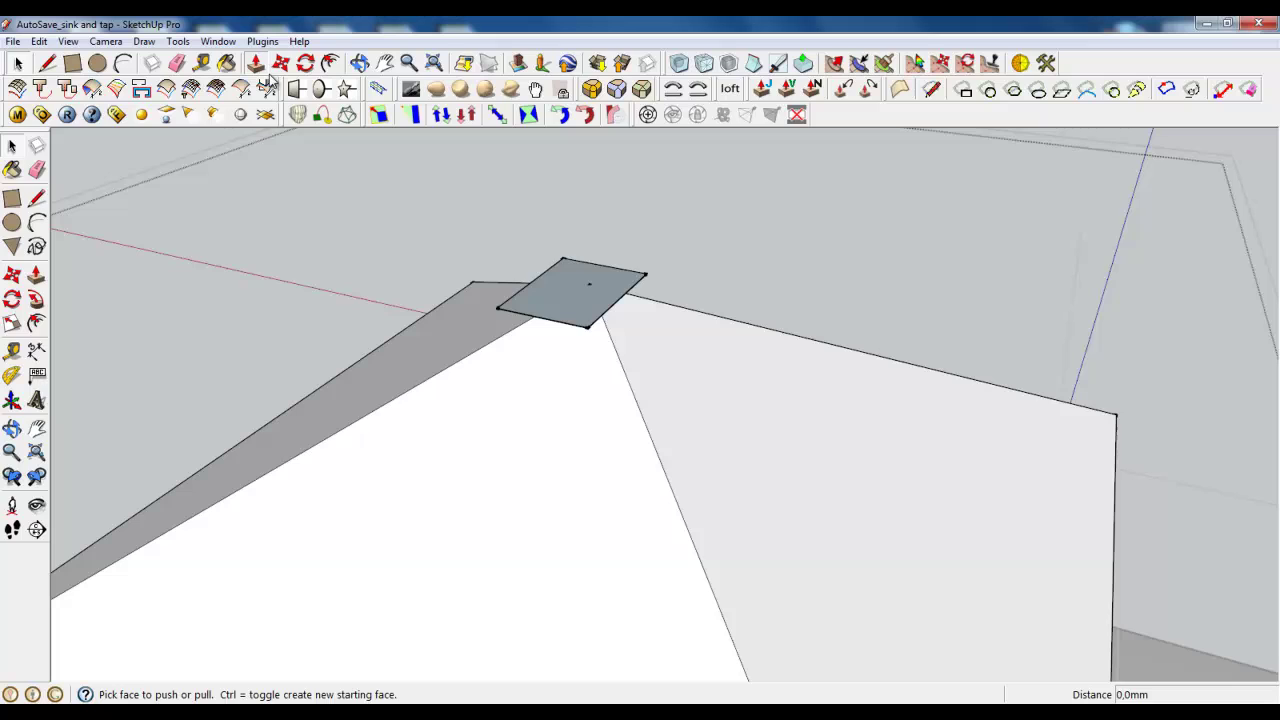
pyautogui.moveTo(584, 316); pyautogui.dragTo(568, 248)
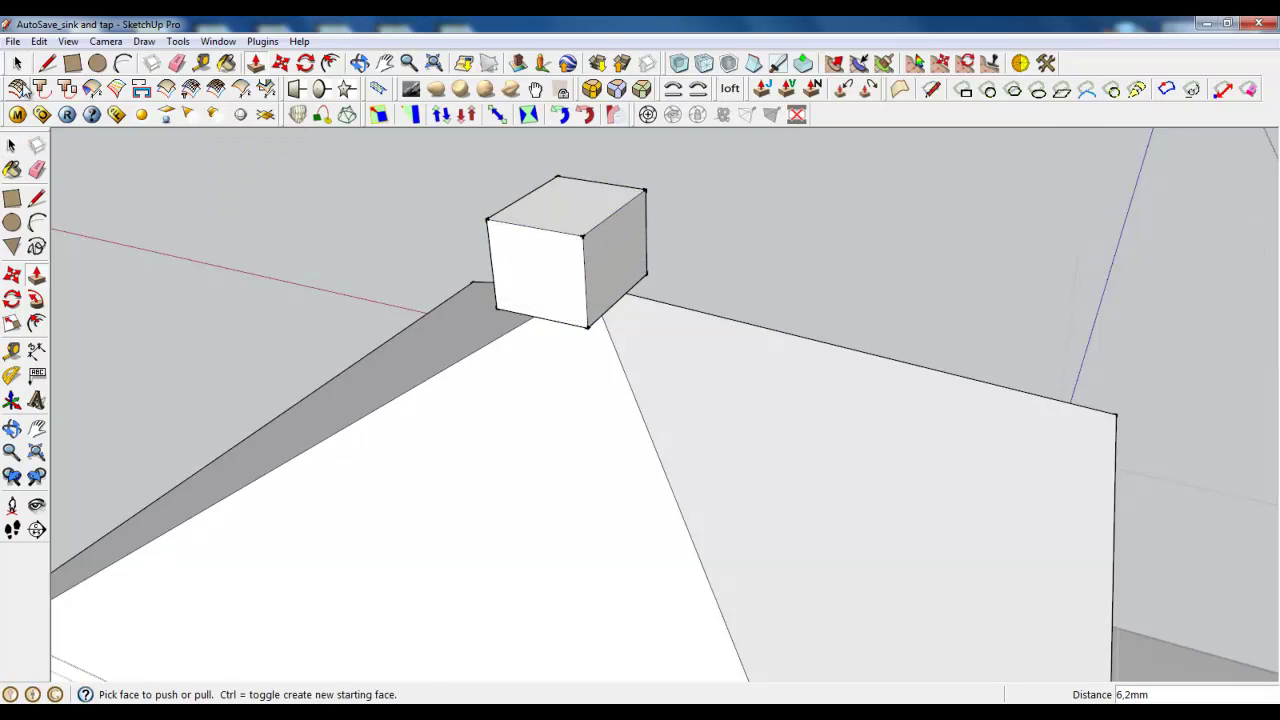
# Step: Round all edges of the knob with a 1.0 mm offset and 3 segments
pyautogui.press('space')
pyautogui.tripleClick(551, 277)
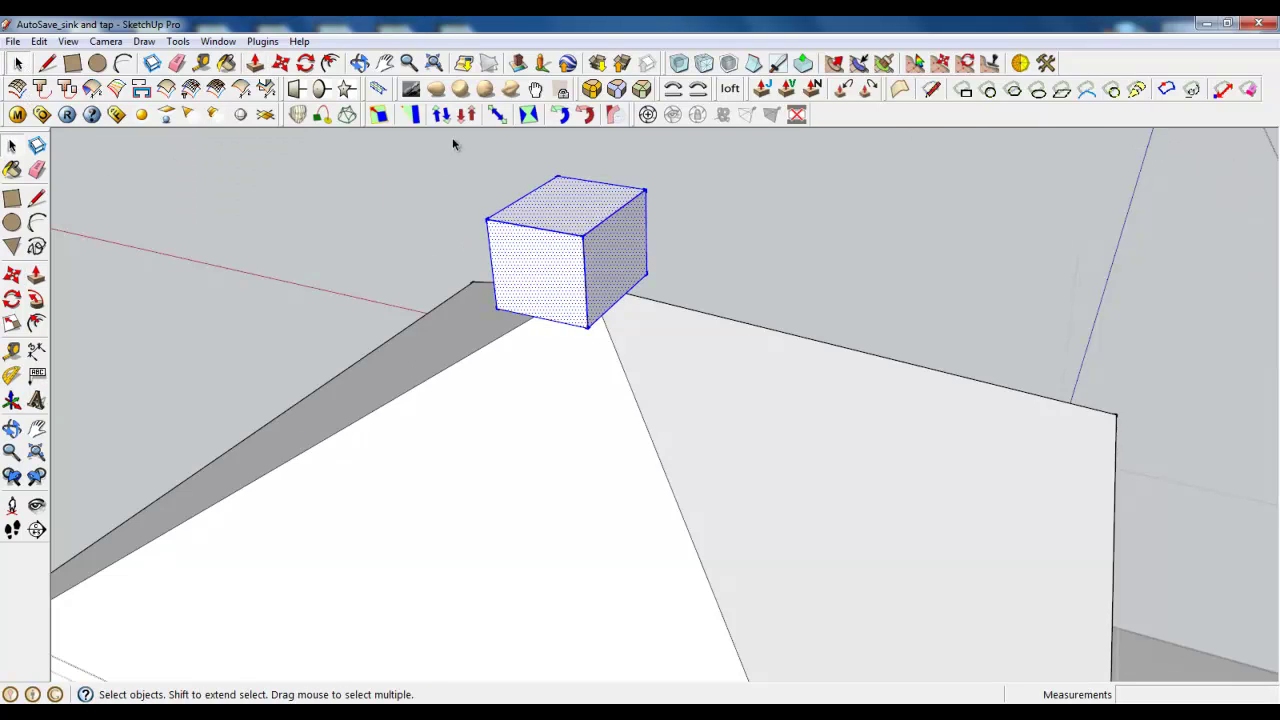
pyautogui.click(591, 89)
pyautogui.click(990, 142)
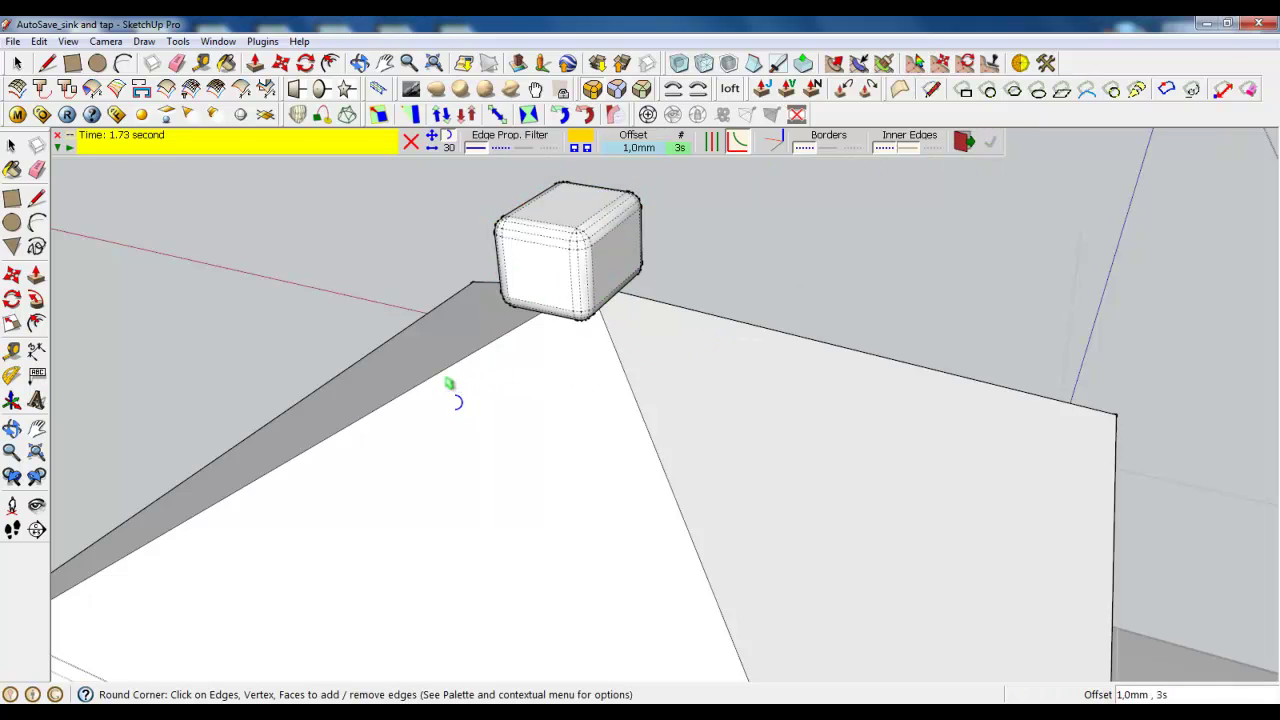
# Step: Move the whole rounded knob down about 2.5 mm so it sits into the lid's peak
pyautogui.press('space')
pyautogui.tripleClick(551, 259)
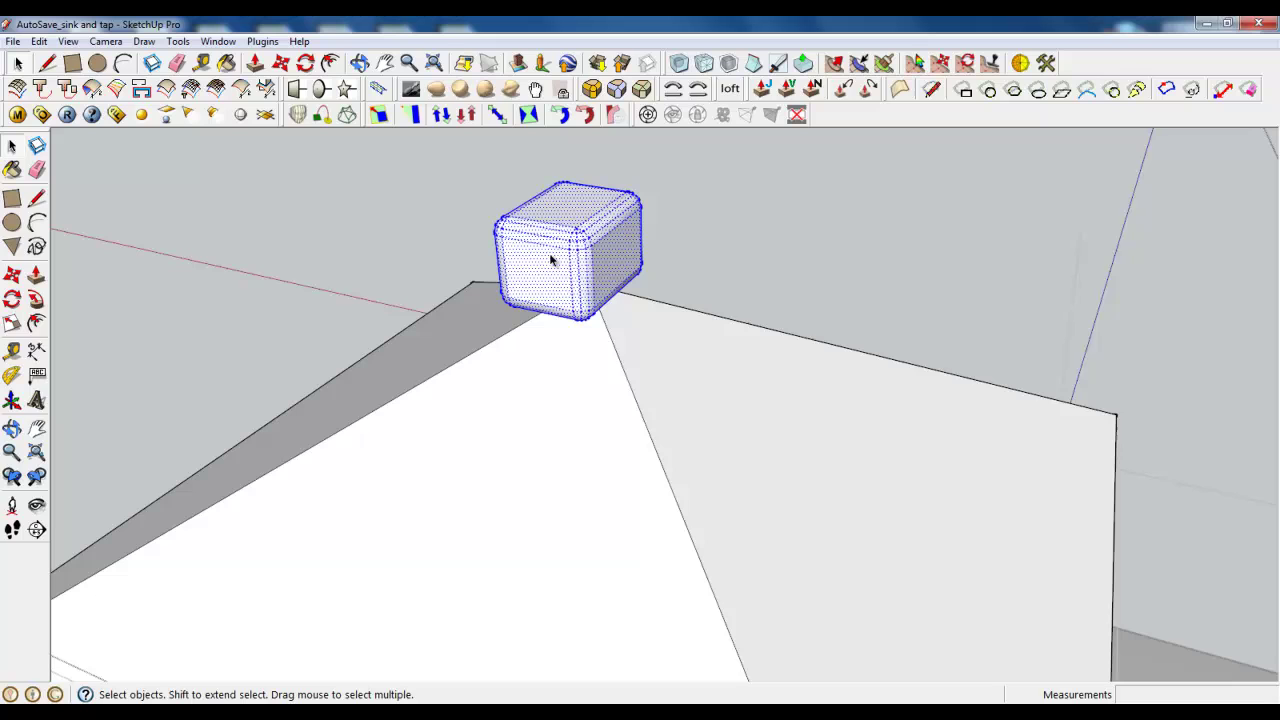
pyautogui.press('m')
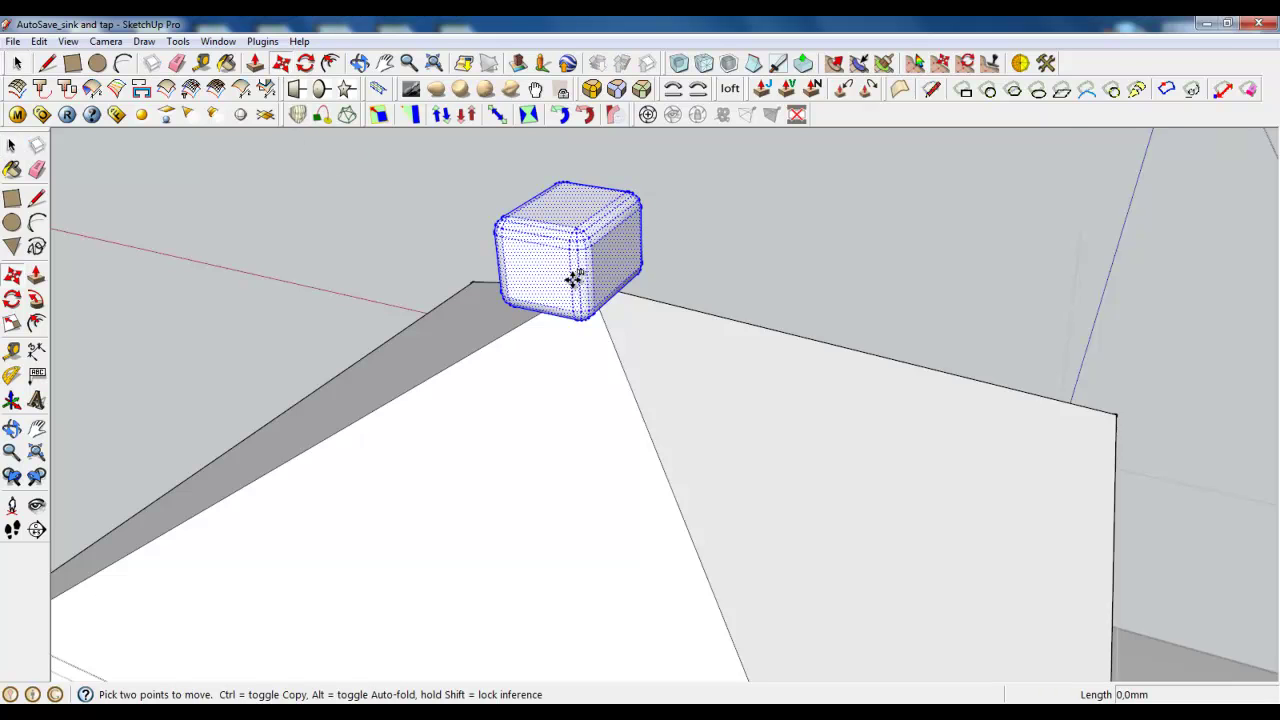
pyautogui.moveTo(573, 279); pyautogui.dragTo(581, 320)
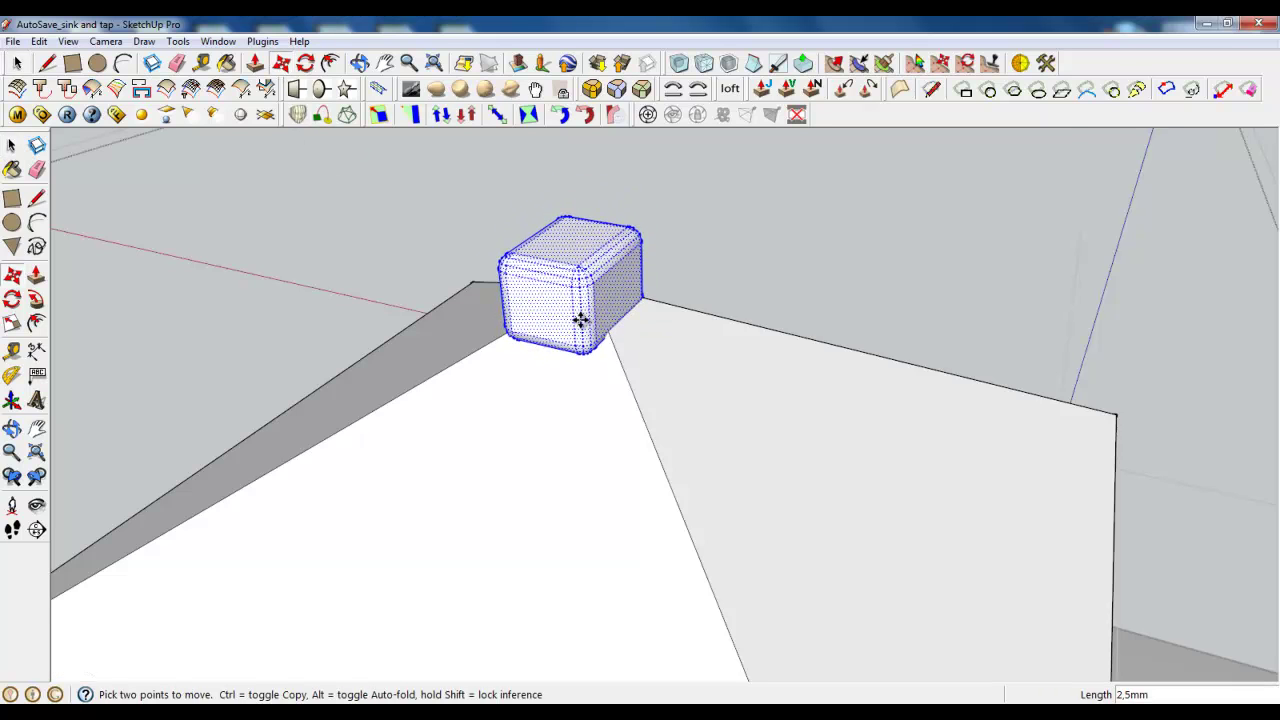
pyautogui.moveTo(581, 320); pyautogui.dragTo(280, 343, button='middle')
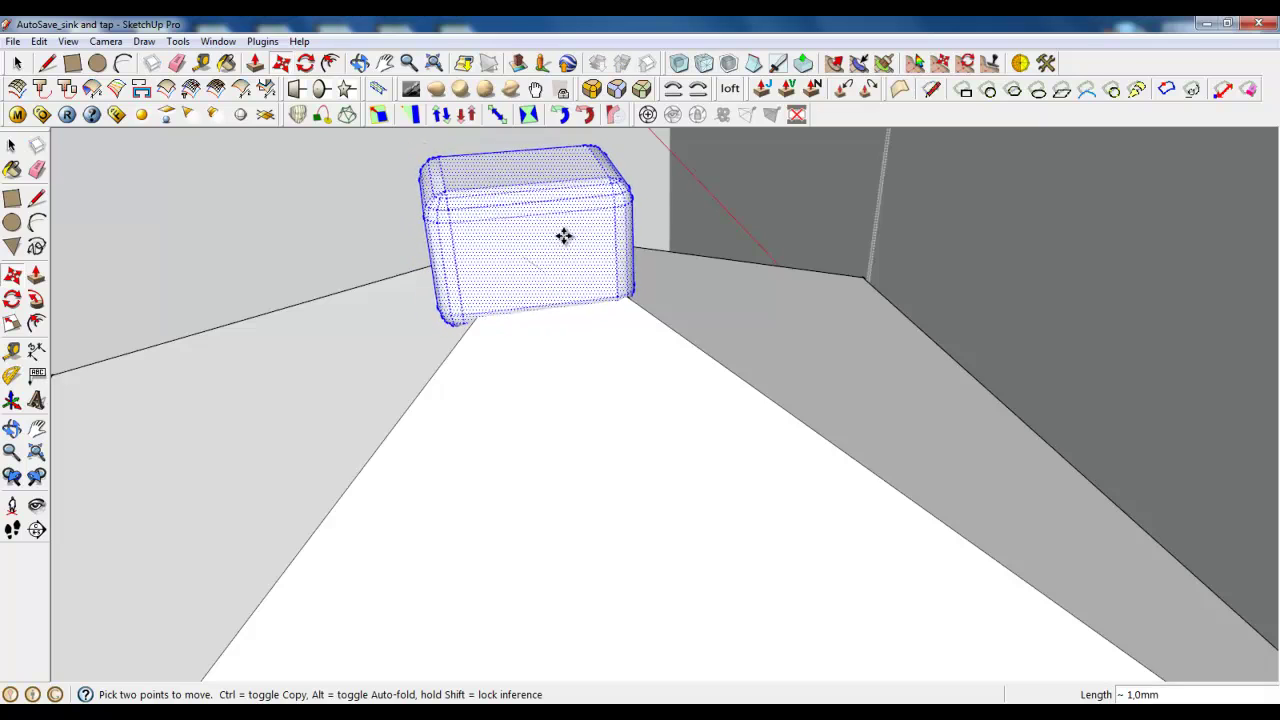
pyautogui.scroll(-2, 528, 386)
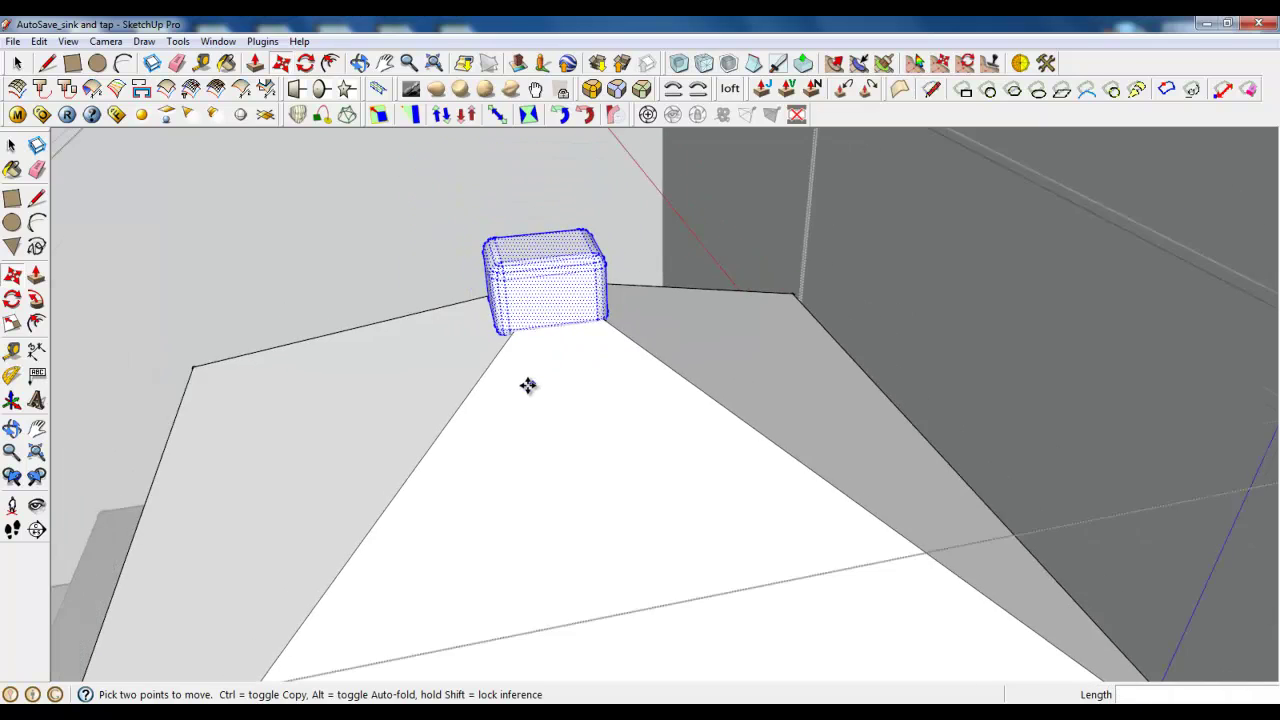
# Step: Close the lid's group and select the recessed front panel face of the box
pyautogui.scroll(-3, 528, 386)
pyautogui.moveTo(528, 386); pyautogui.dragTo(814, 191, button='middle')
pyautogui.scroll(-4, 814, 193)
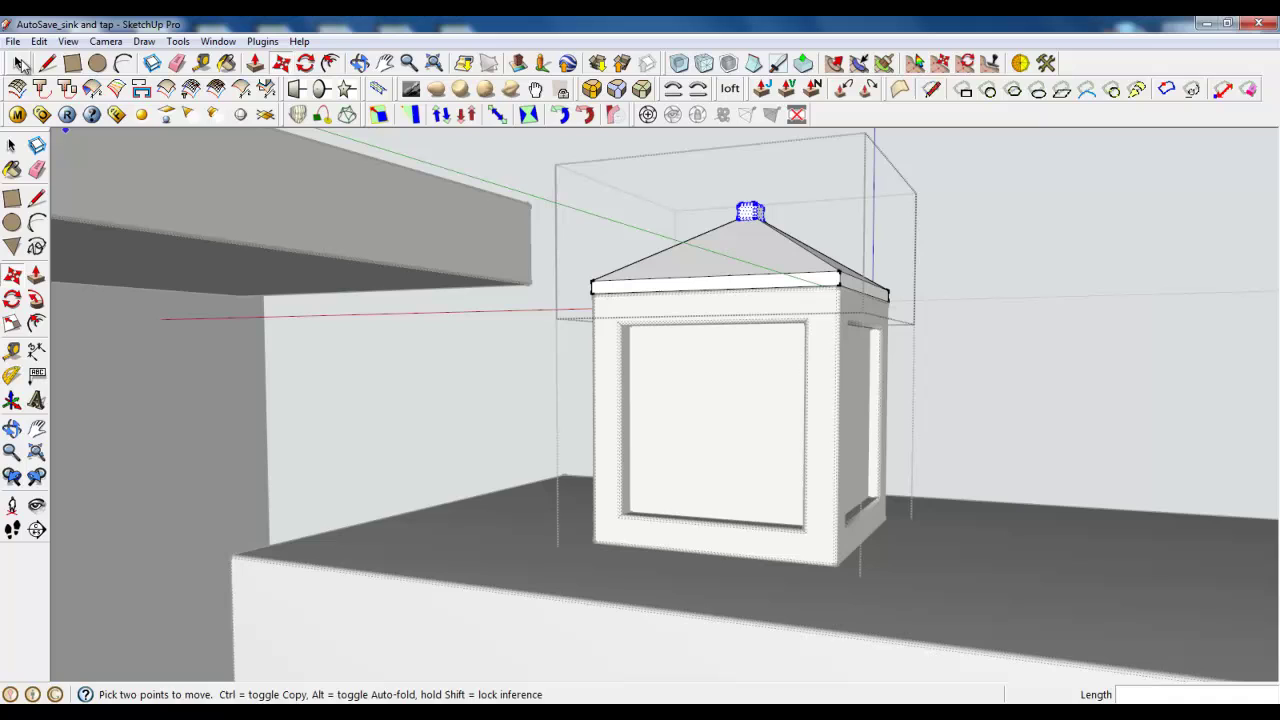
pyautogui.click(20, 64)
pyautogui.rightClick(706, 200)
pyautogui.click(720, 208)
pyautogui.scroll(5, 537, 392)
pyautogui.click(537, 392)
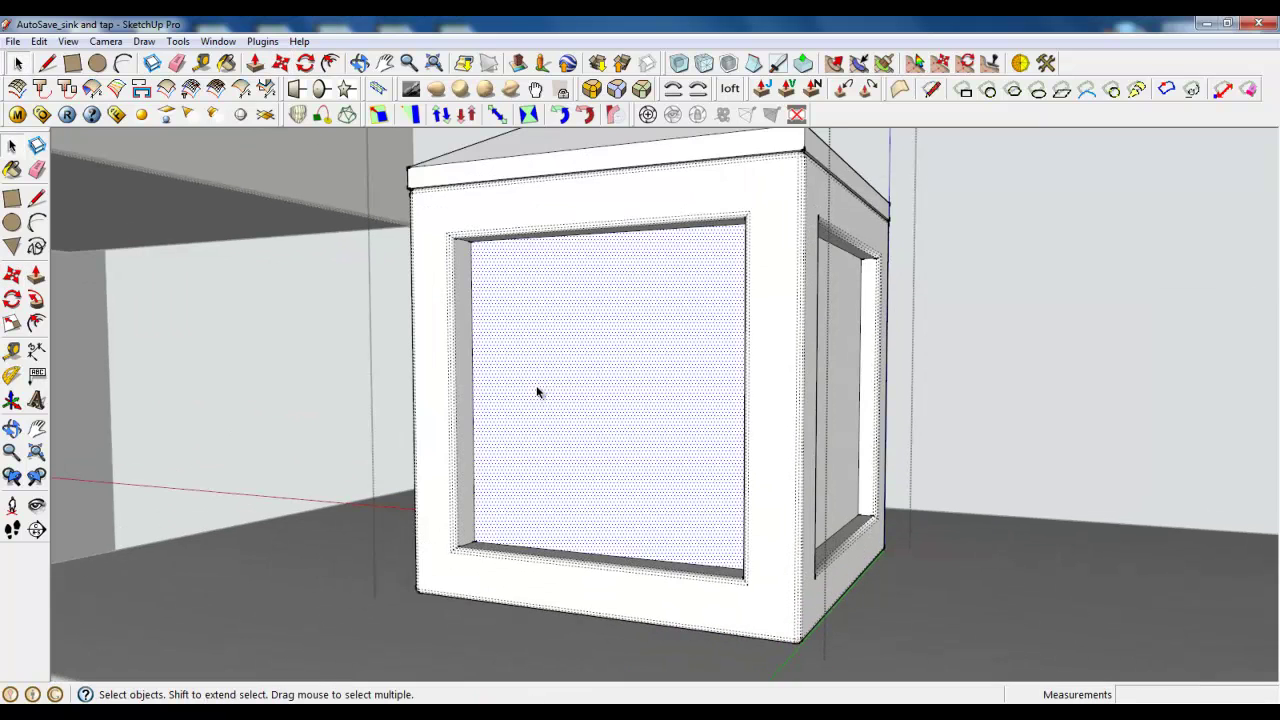
# Step: Place the 3D text "Salt" in italic Brush Script MT, filled and extruded, on the recessed front panel of the box
pyautogui.scroll(-3, 528, 388)
pyautogui.moveTo(528, 388); pyautogui.dragTo(563, 401, button='middle')
pyautogui.scroll(2, 578, 410)
pyautogui.scroll(-1, 608, 294)
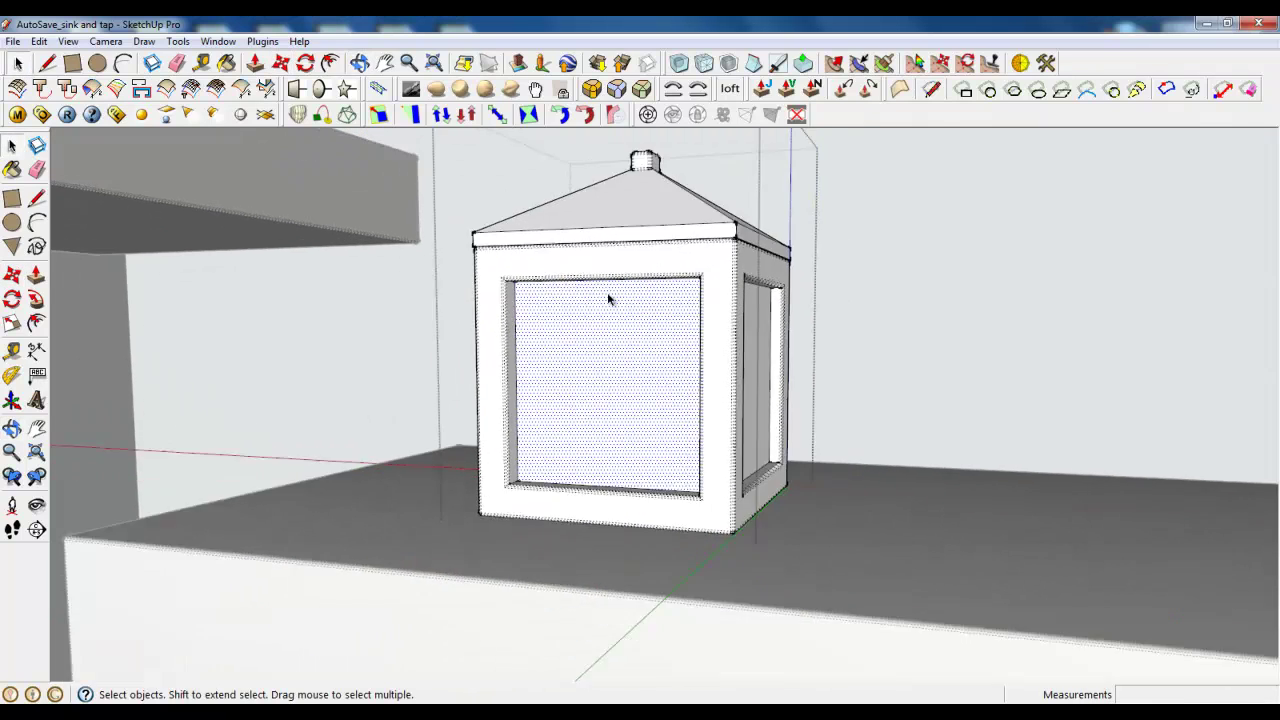
pyautogui.scroll(-3, 607, 297)
pyautogui.moveTo(651, 286)
pyautogui.mouseDown(button='middle')
pyautogui.moveTo(634, 400)
pyautogui.moveTo(614, 240)
pyautogui.mouseUp(button='middle')
pyautogui.scroll(3, 623, 380)
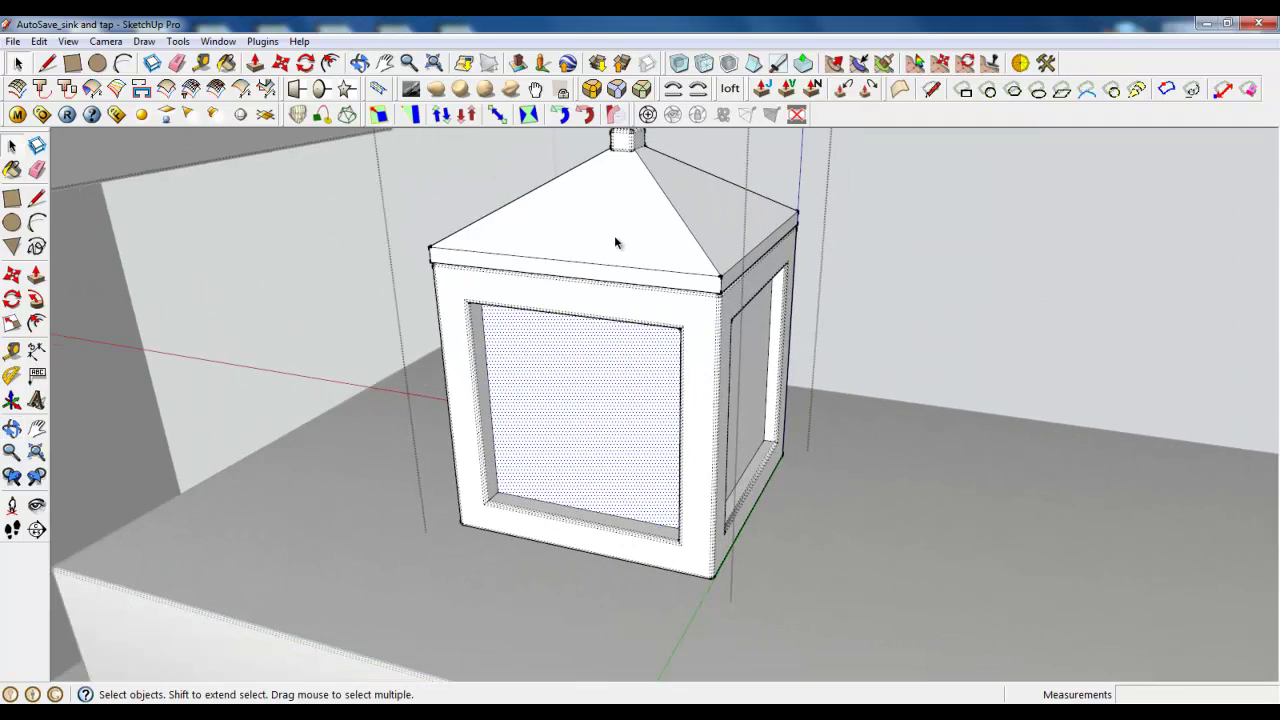
pyautogui.click(186, 43)
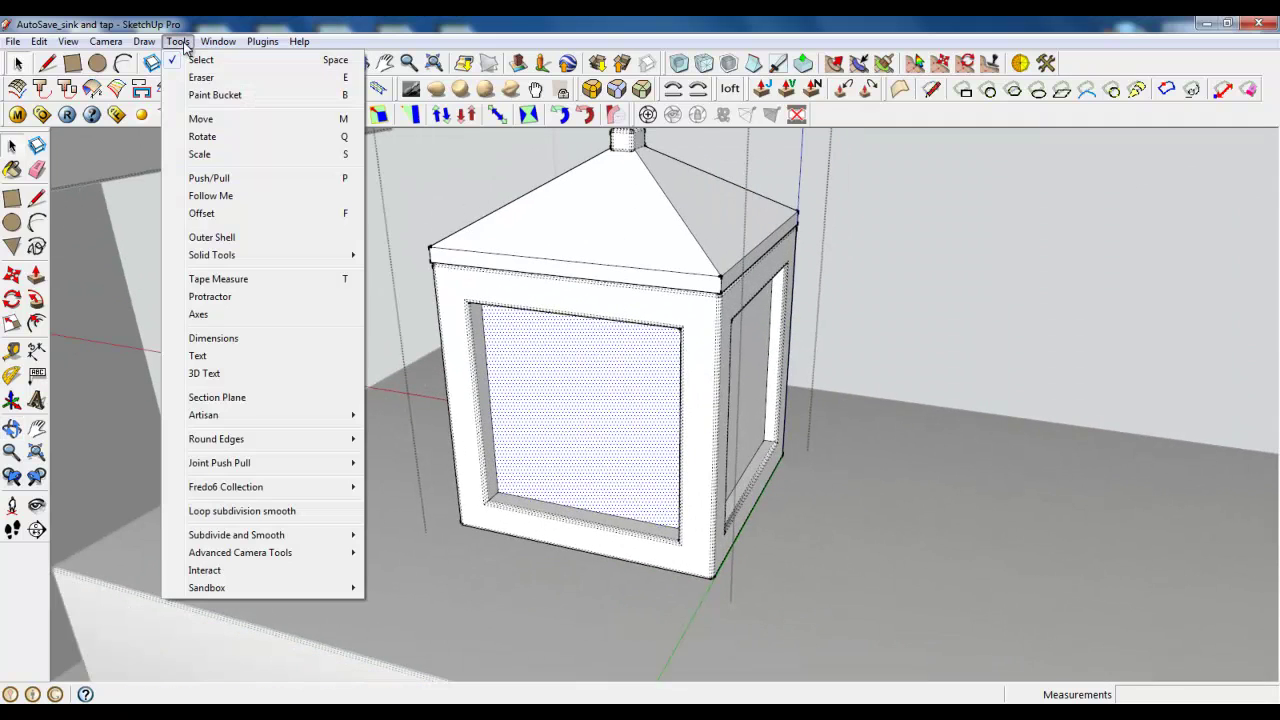
pyautogui.click(205, 372)
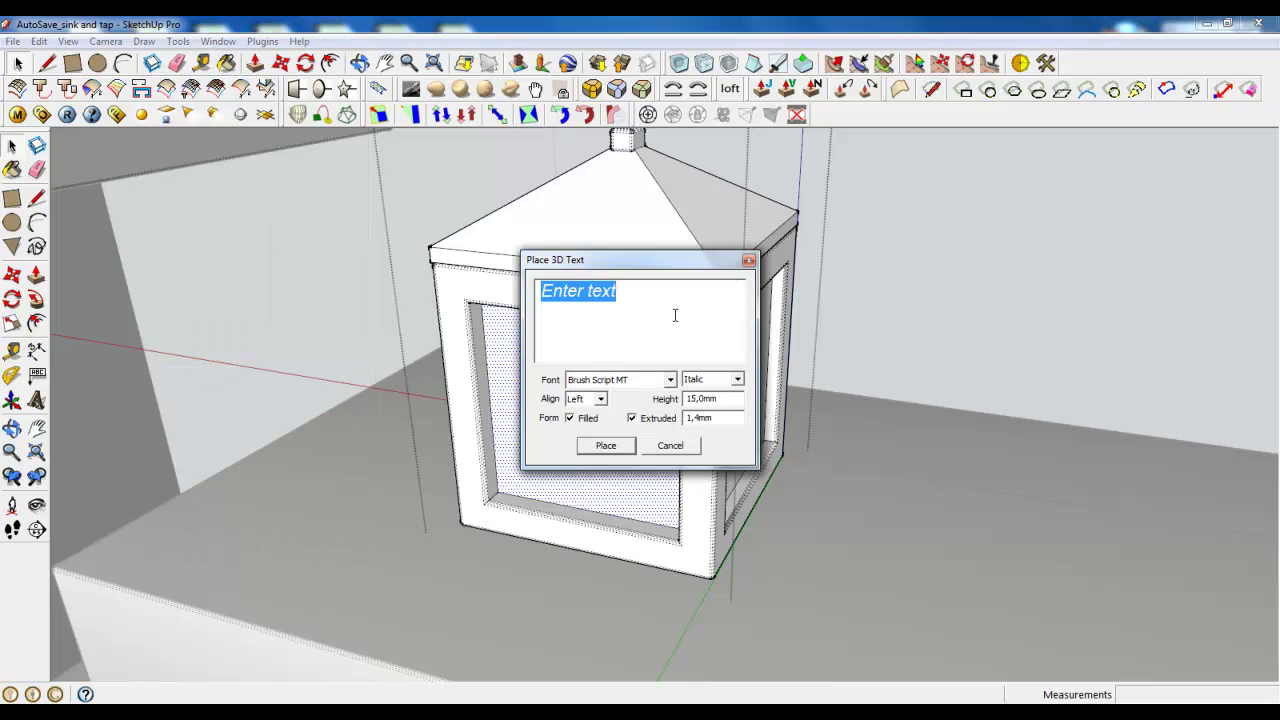
pyautogui.write('Salt')
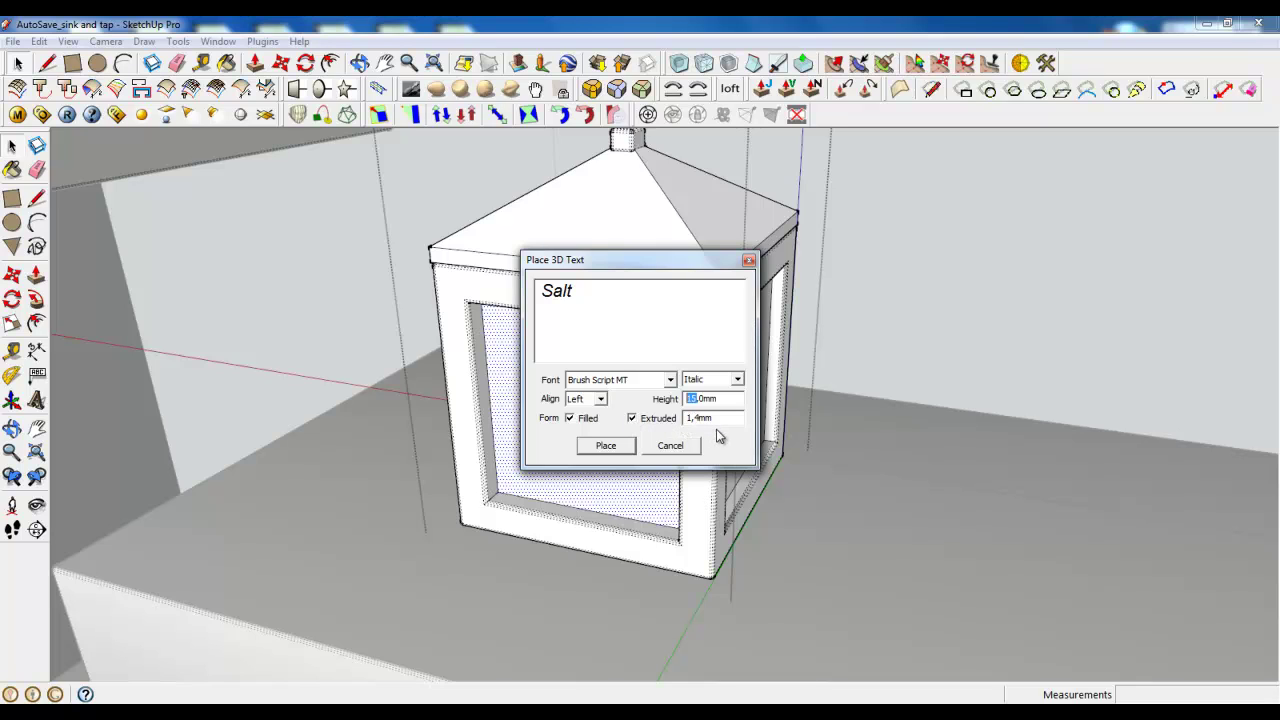
pyautogui.click(617, 447)
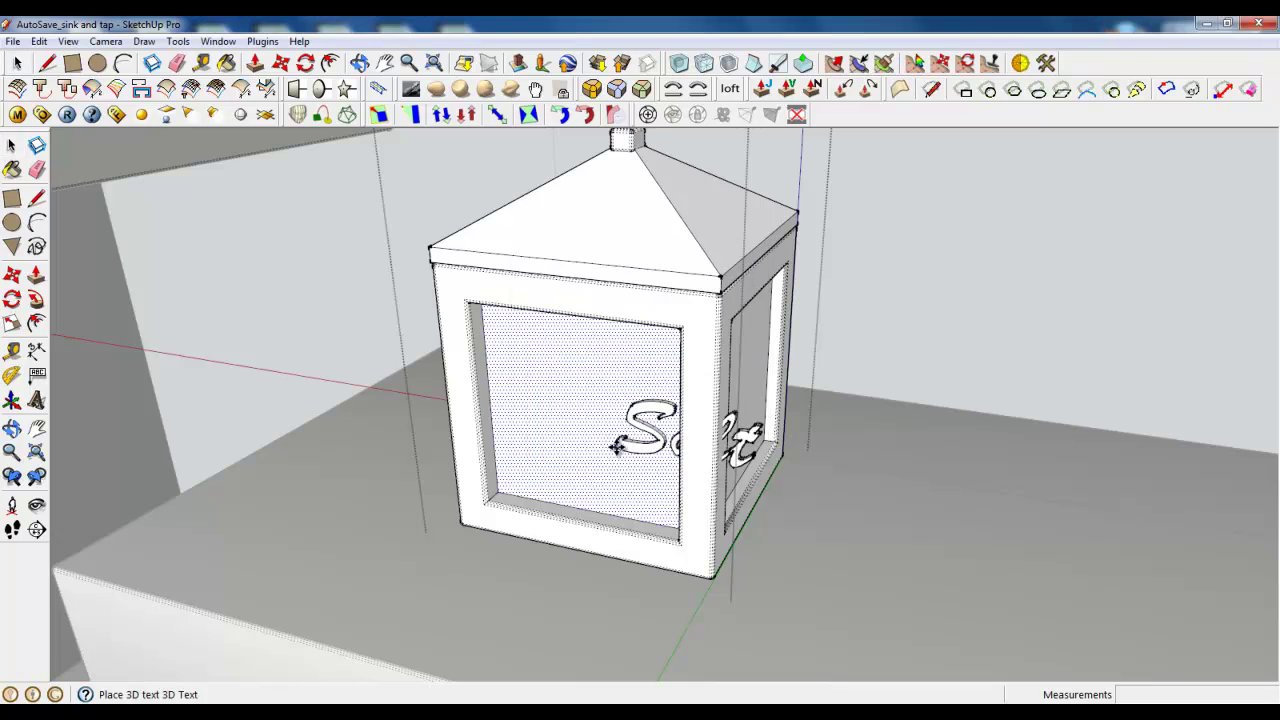
pyautogui.click(508, 422)
# Step: Close the salt box's group to return to the full kitchen model
pyautogui.moveTo(508, 422); pyautogui.dragTo(574, 383, button='middle')
pyautogui.scroll(-3, 451, 320)
pyautogui.moveTo(451, 320); pyautogui.dragTo(554, 371, button='middle')
pyautogui.scroll(-3, 582, 314)
pyautogui.scroll(-3, 420, 352)
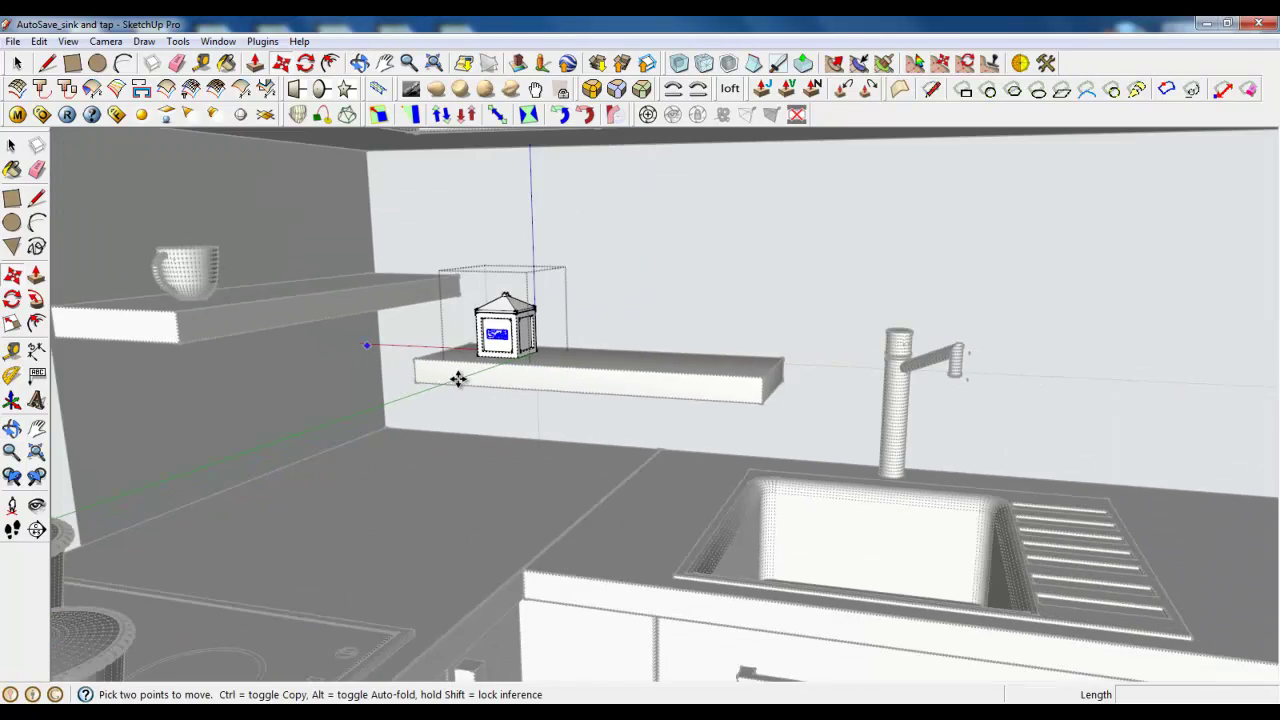
pyautogui.scroll(3, 625, 328)
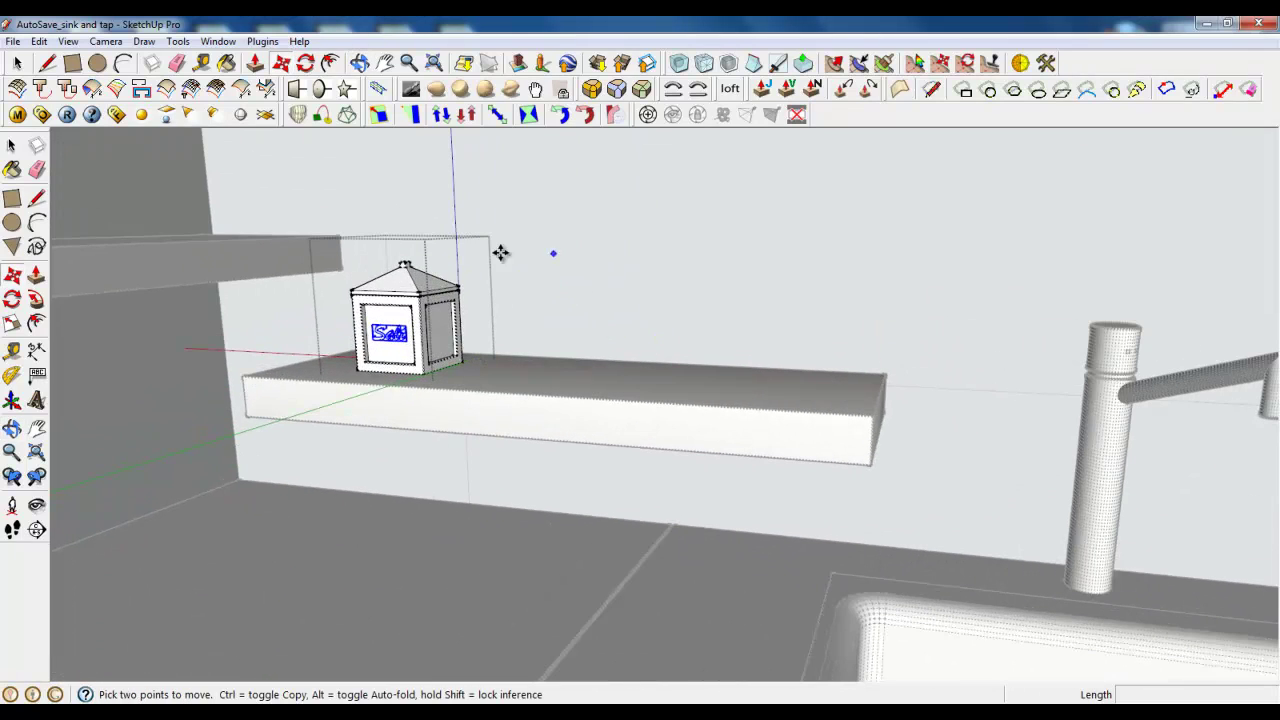
pyautogui.scroll(-5, 670, 310)
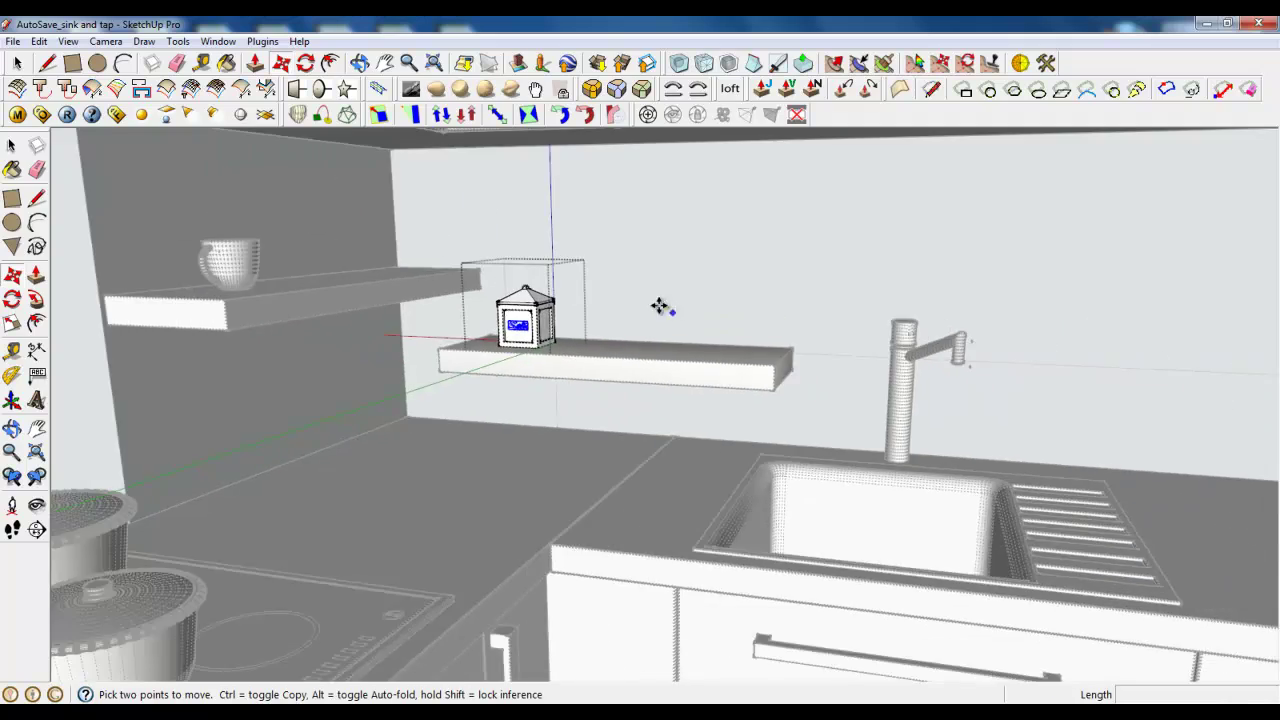
pyautogui.click(17, 62)
pyautogui.rightClick(580, 270)
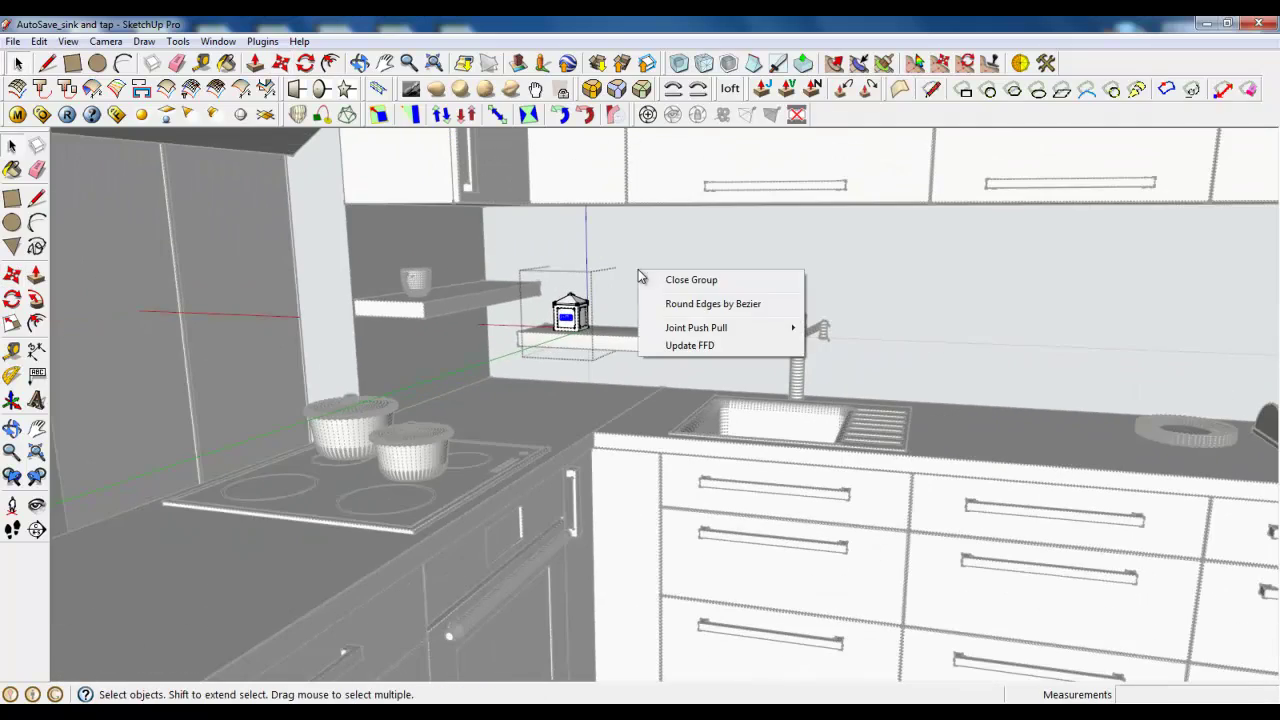
pyautogui.click(620, 278)
# Step: Turn off the display of hidden geometry in the kitchen model
pyautogui.scroll(-5, 608, 360)
pyautogui.moveTo(607, 360); pyautogui.dragTo(688, 424, button='middle')
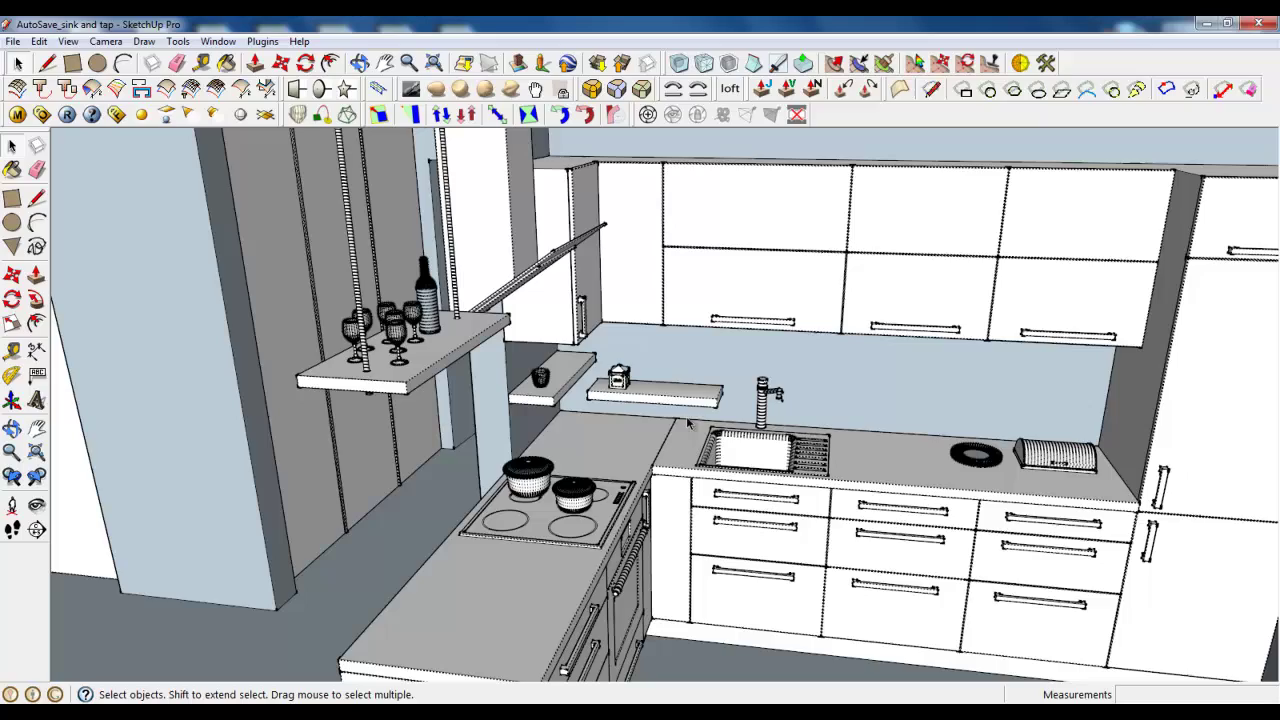
pyautogui.scroll(5, 630, 457)
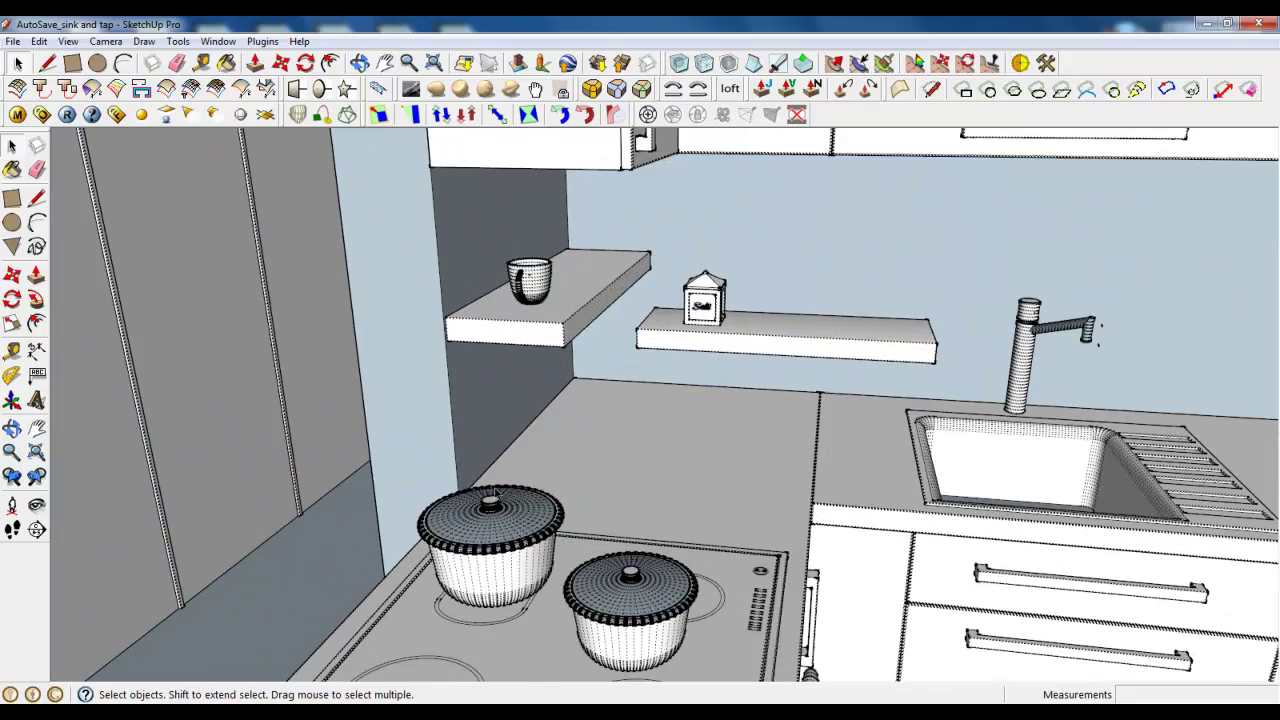
pyautogui.scroll(-5, 443, 462)
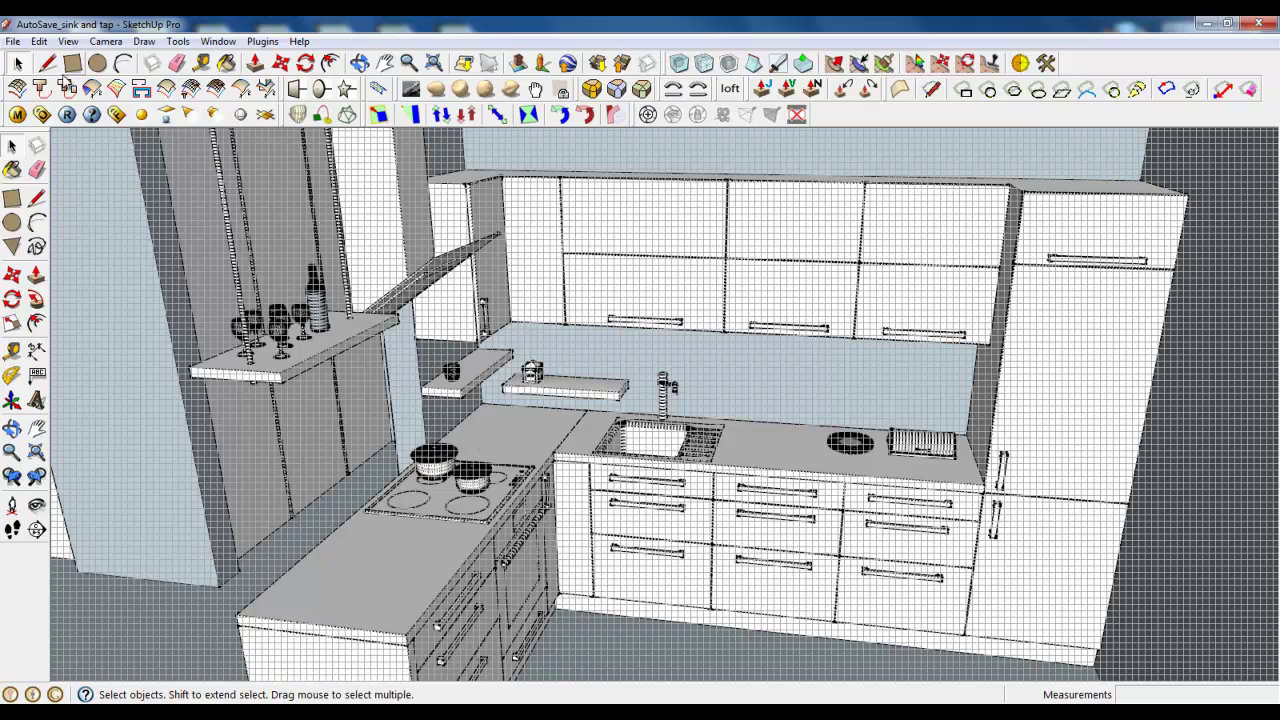
pyautogui.click(67, 41)
pyautogui.click(100, 100)
# Step: Draw a line of about 703 mm just above the countertop along the dark side wall to the back corner
pyautogui.scroll(5, 460, 453)
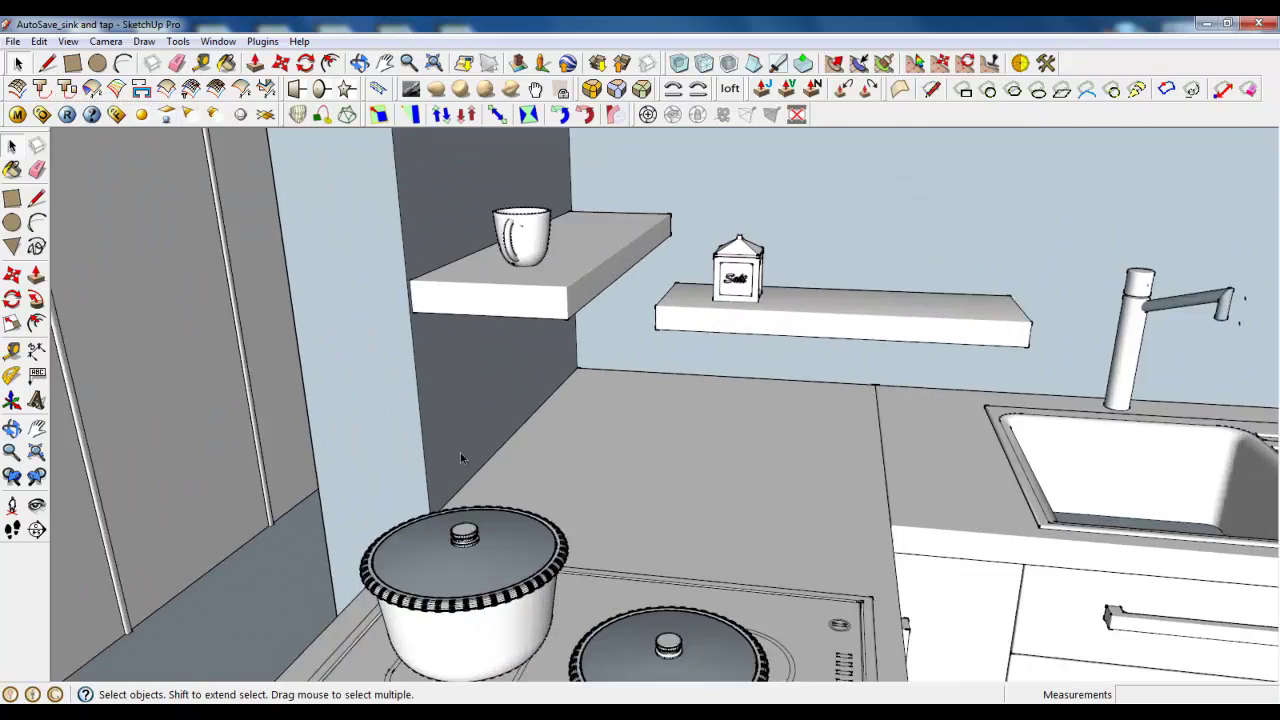
pyautogui.scroll(4, 460, 456)
pyautogui.click(47, 62)
pyautogui.scroll(1, 371, 623)
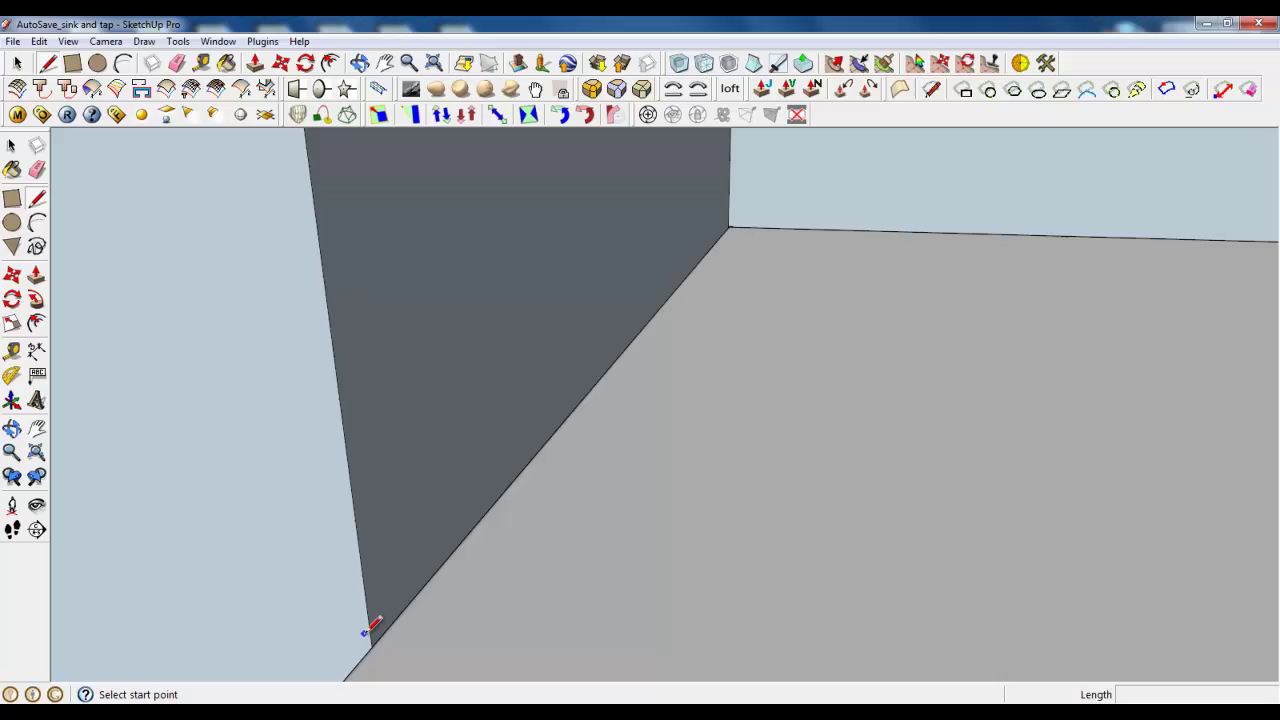
pyautogui.click(371, 632)
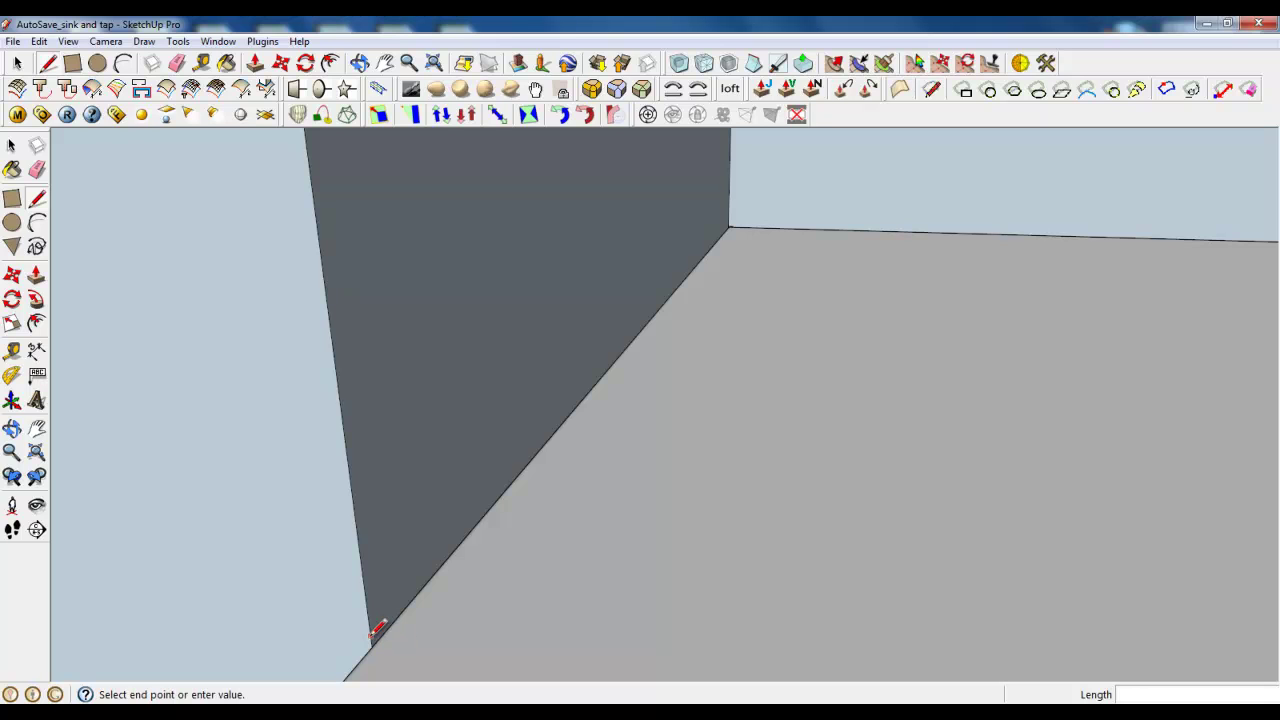
pyautogui.scroll(-3, 371, 632)
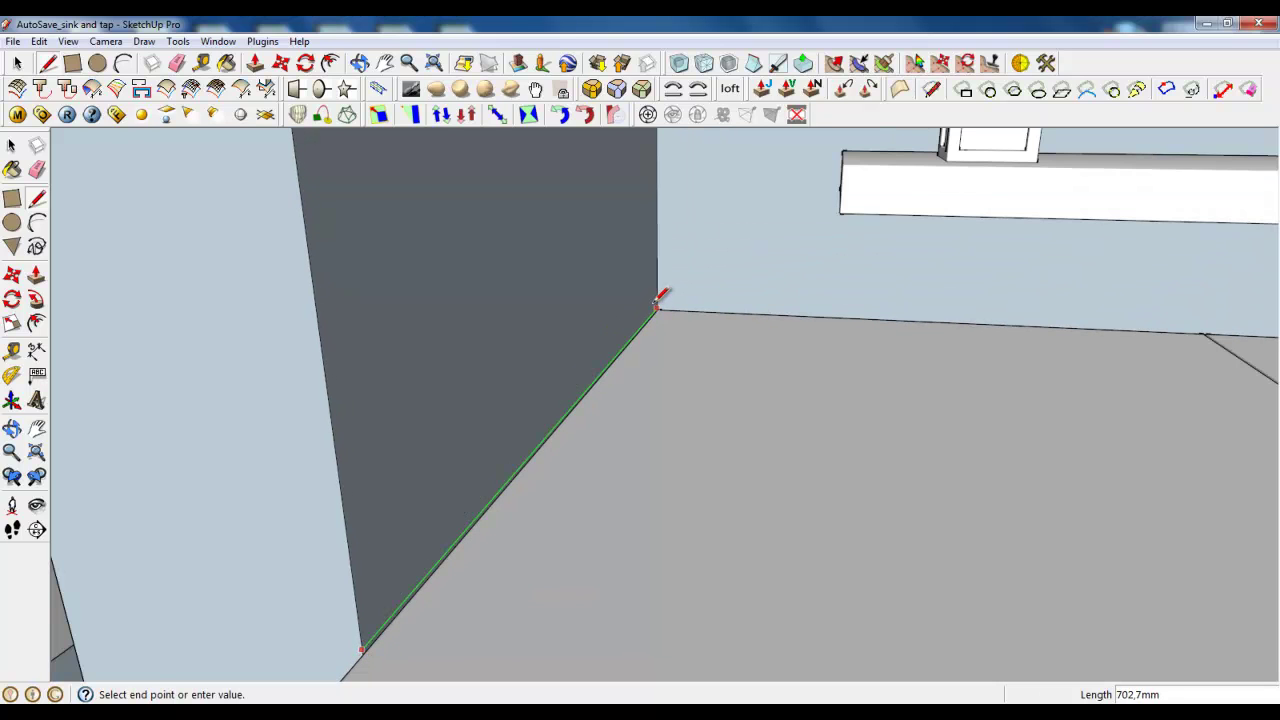
pyautogui.click(657, 310)
# Step: Draw a line just above the countertop along the back wall, from the dark side wall's corner to the opposite corner
pyautogui.scroll(-5, 234, 414)
pyautogui.scroll(3, 452, 365)
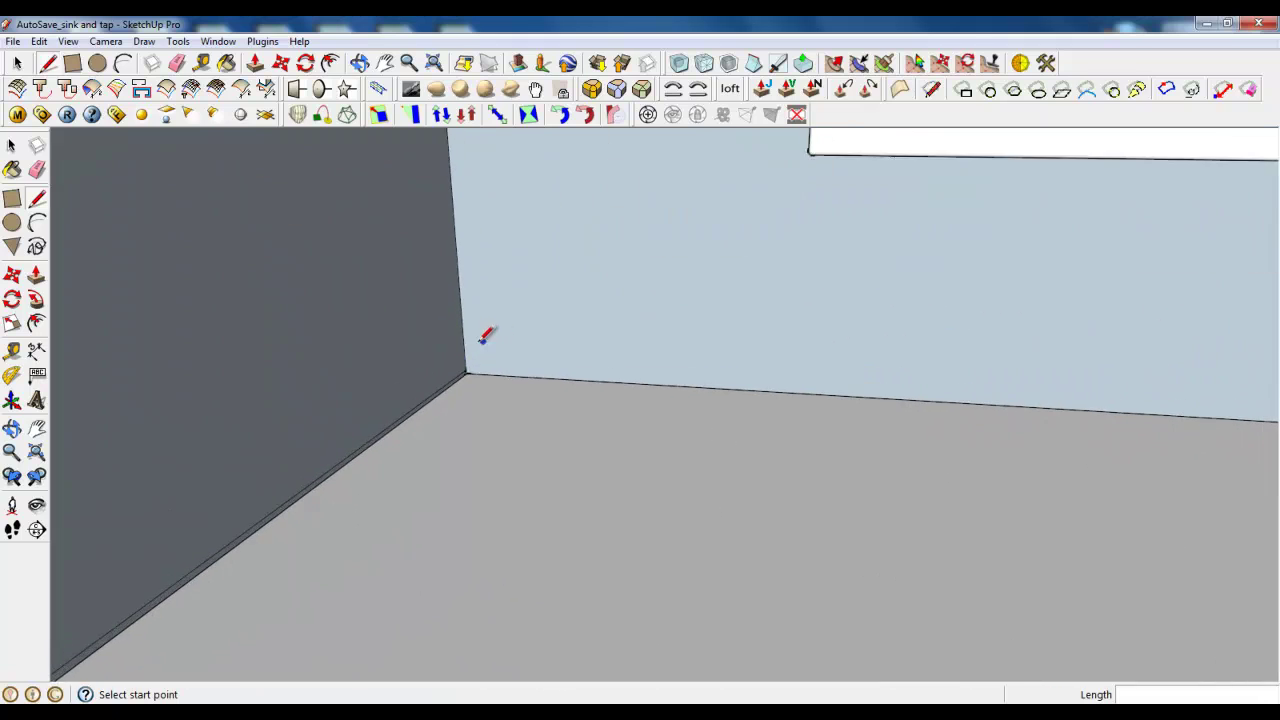
pyautogui.click(458, 366)
pyautogui.scroll(-2, 120, 365)
pyautogui.scroll(-6, 243, 408)
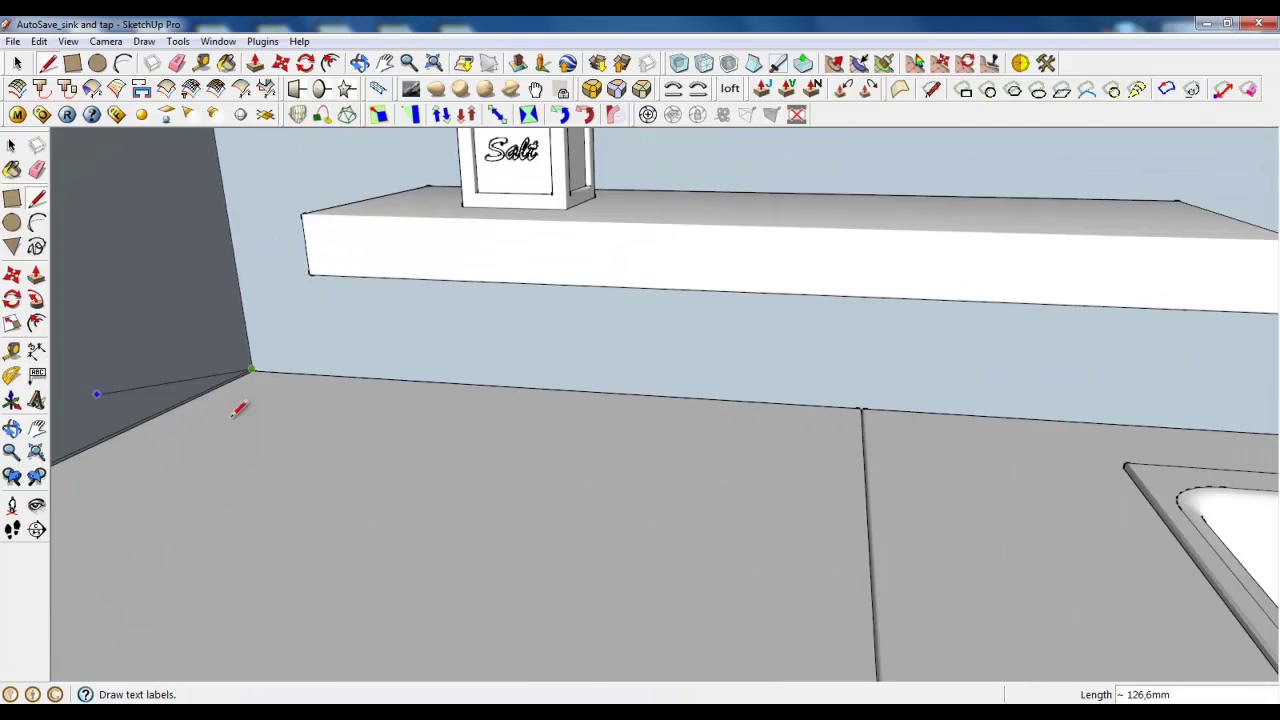
pyautogui.scroll(5, 1238, 459)
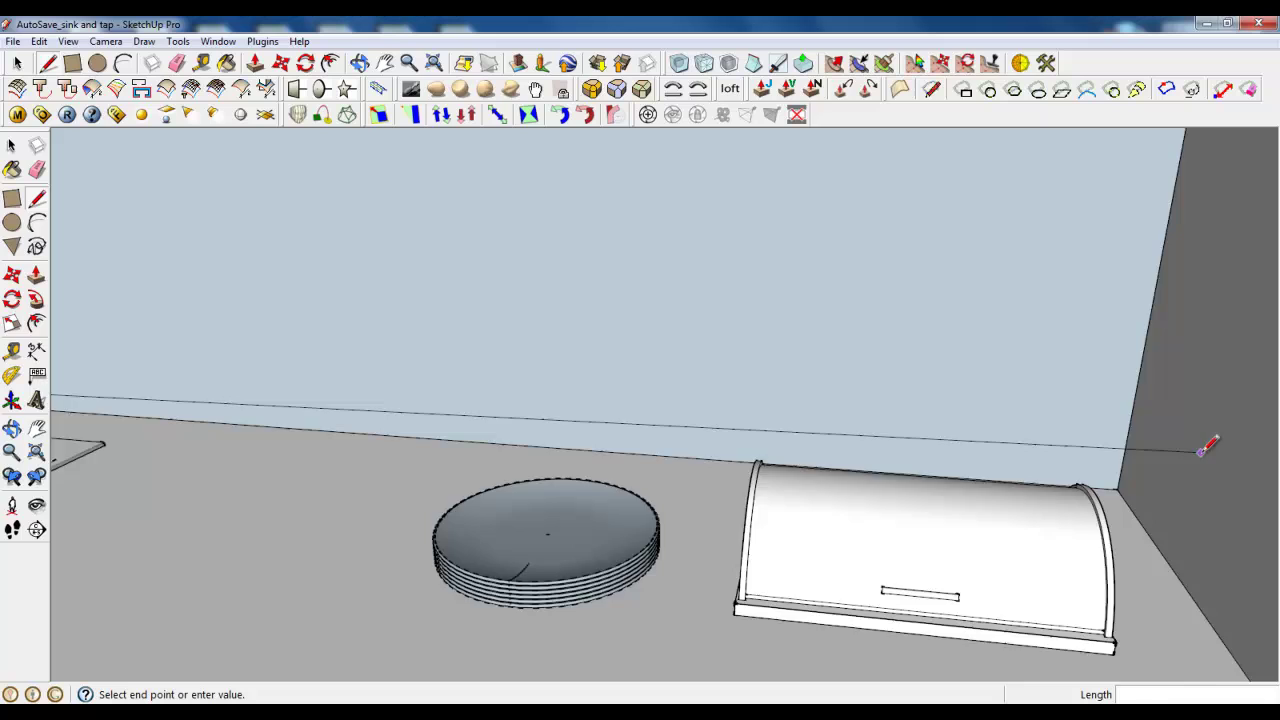
pyautogui.scroll(-5, 1112, 493)
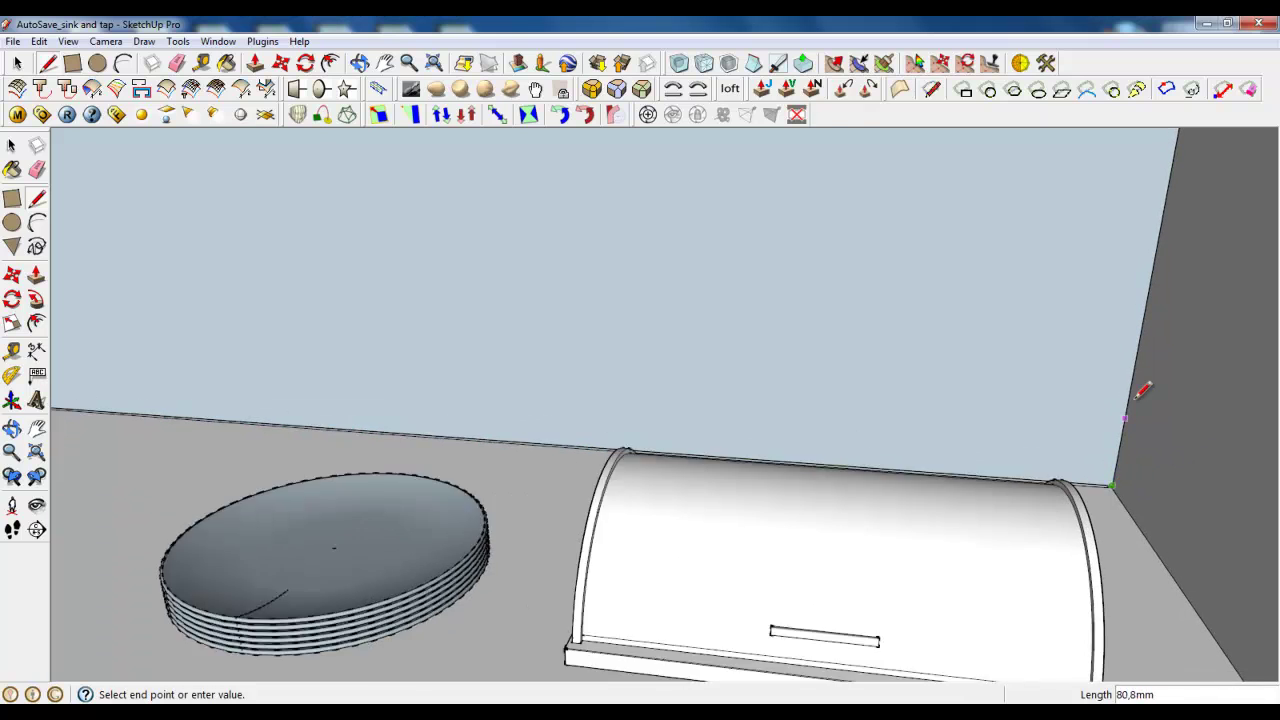
pyautogui.click(25, 63)
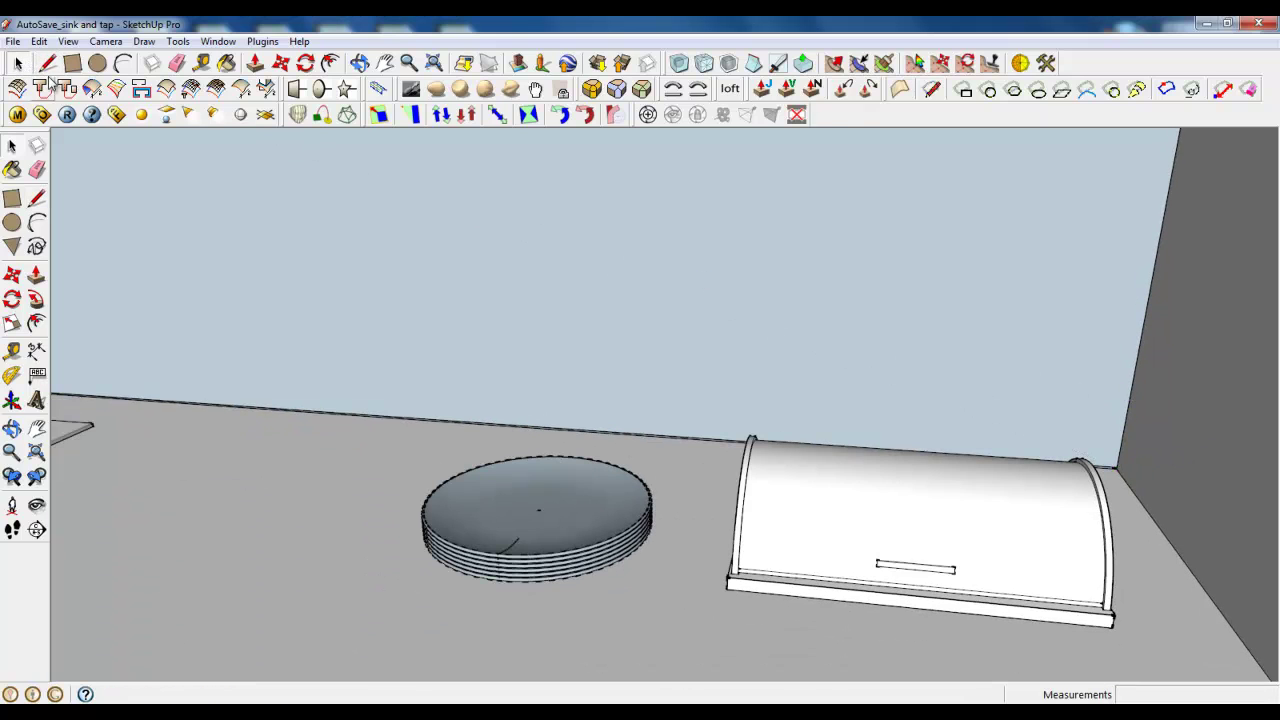
pyautogui.scroll(5, 560, 428)
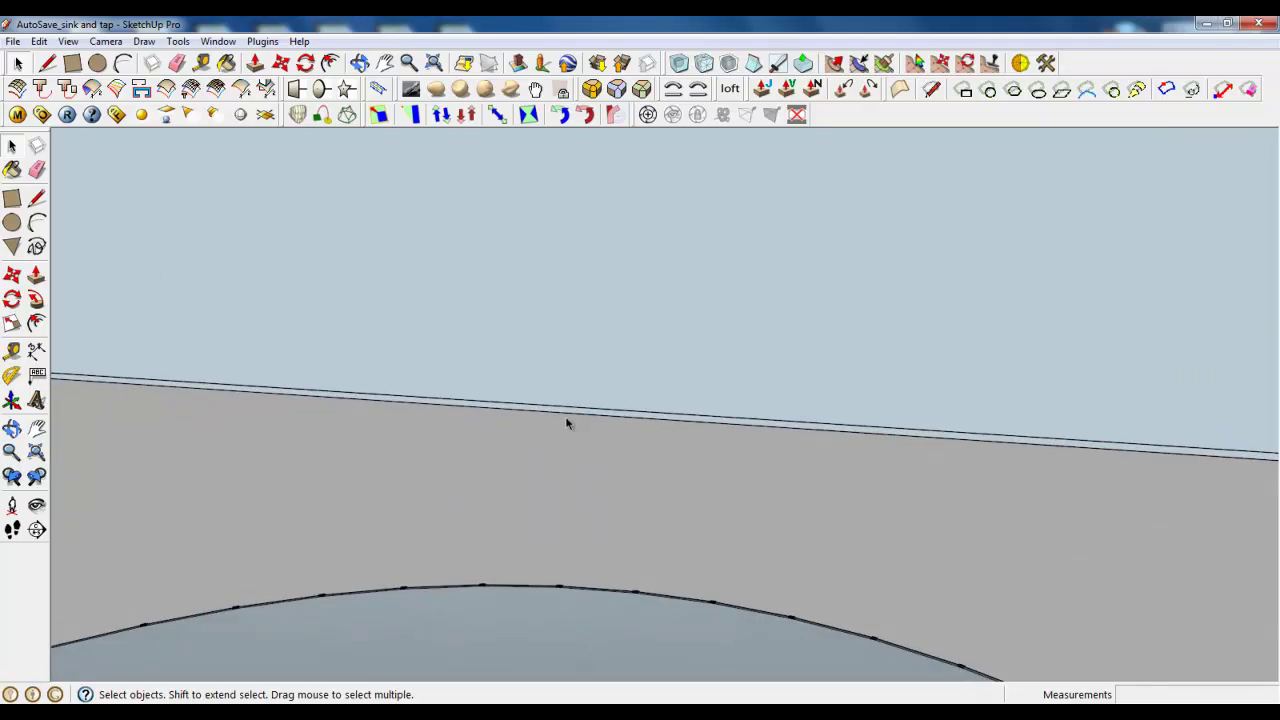
pyautogui.scroll(-10, 975, 288)
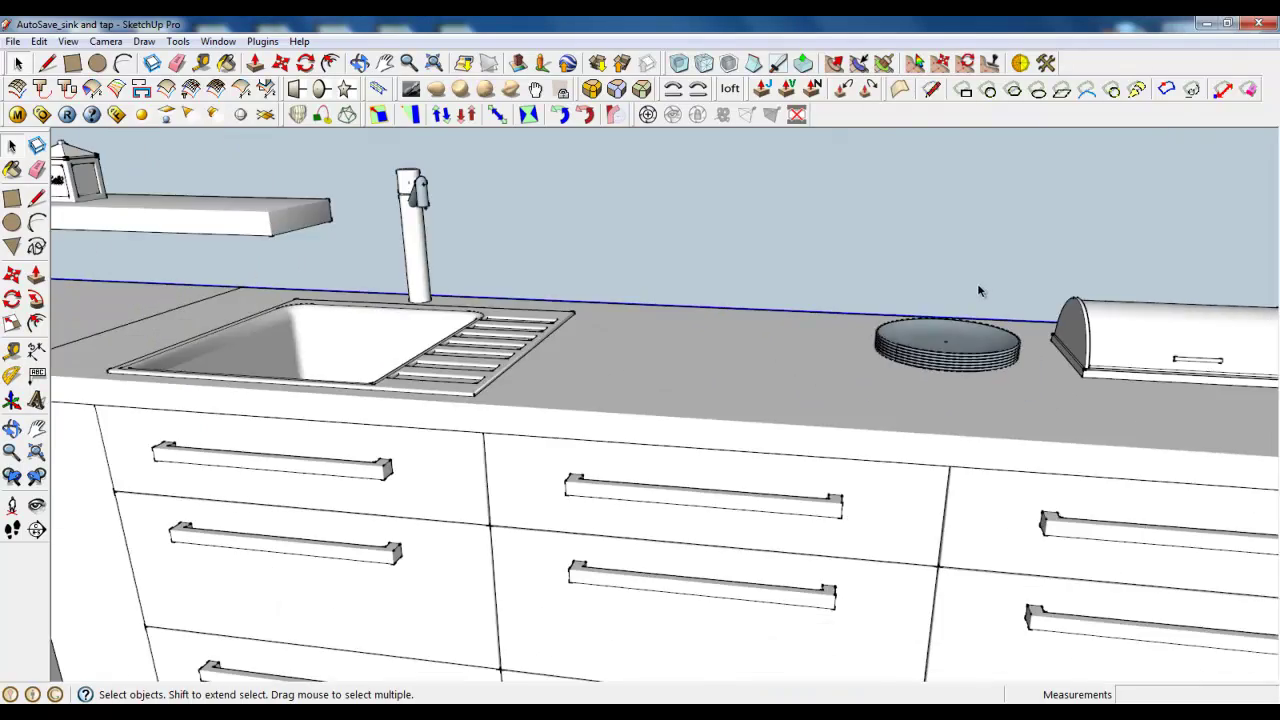
# Step: Draw a closed triangular profile at the front end of the side wall line, 40 mm high with its base along the red axis
pyautogui.scroll(10, 410, 250)
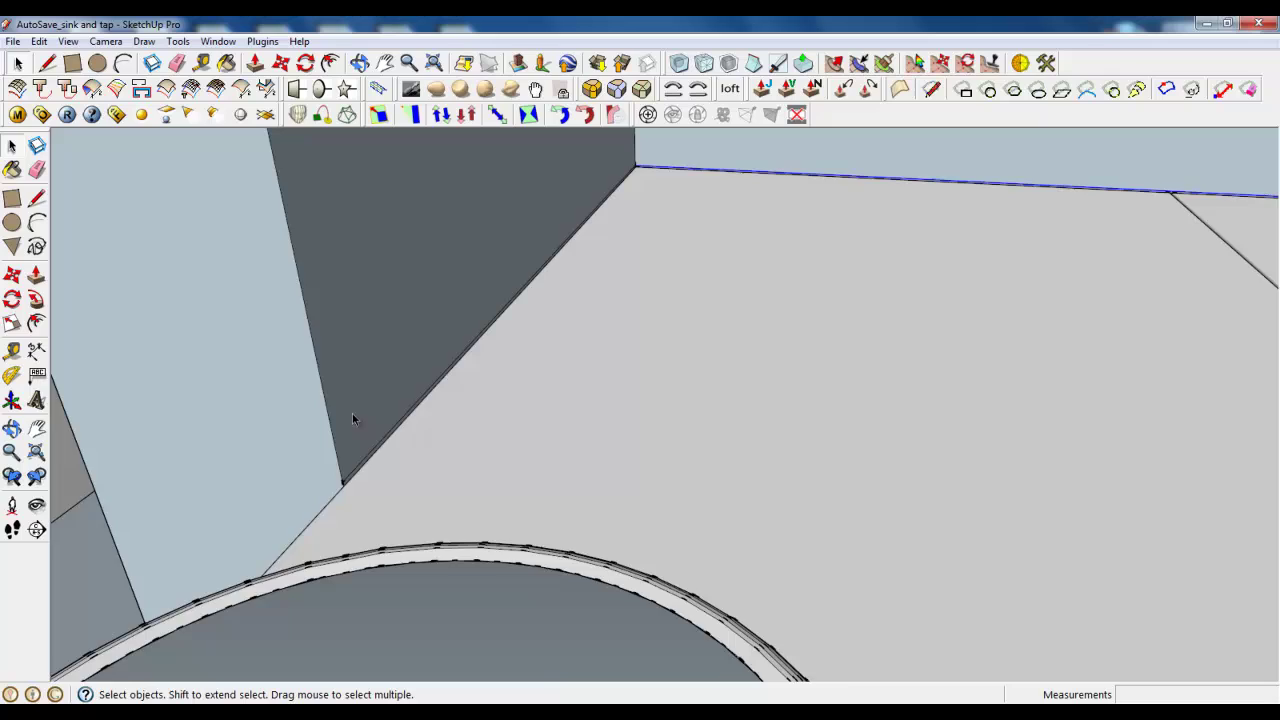
pyautogui.click(47, 63)
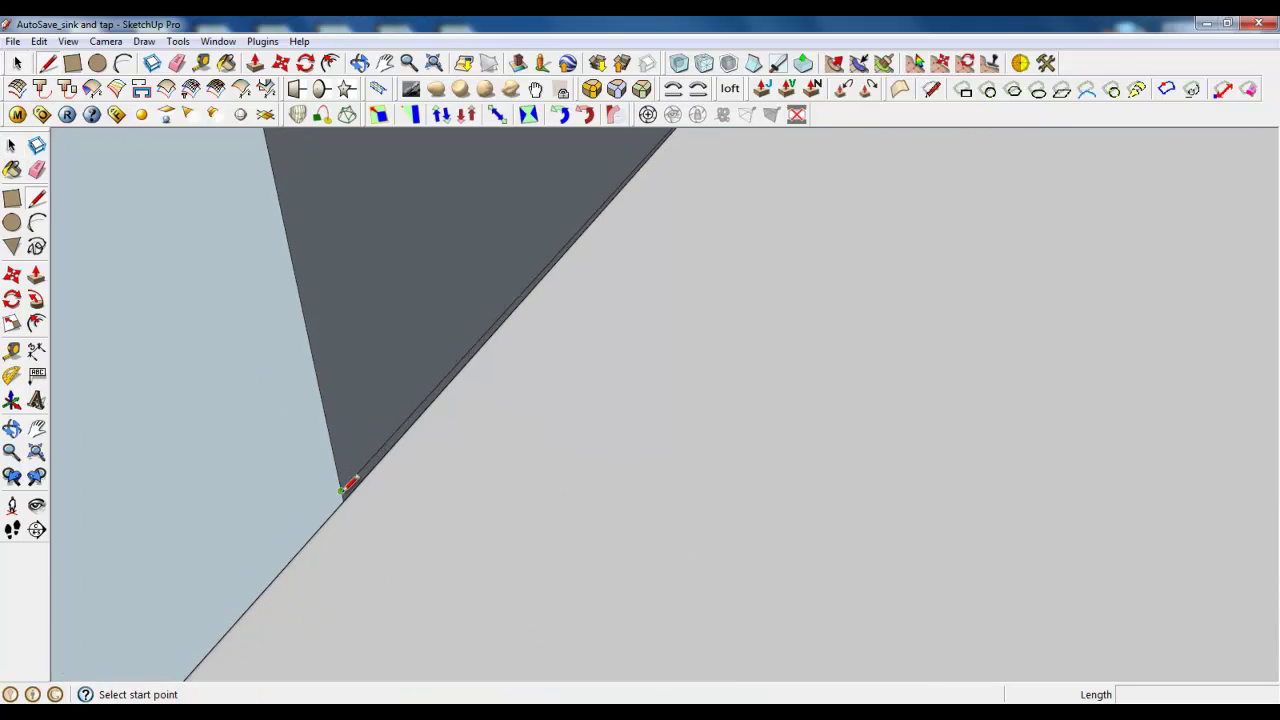
pyautogui.click(341, 490)
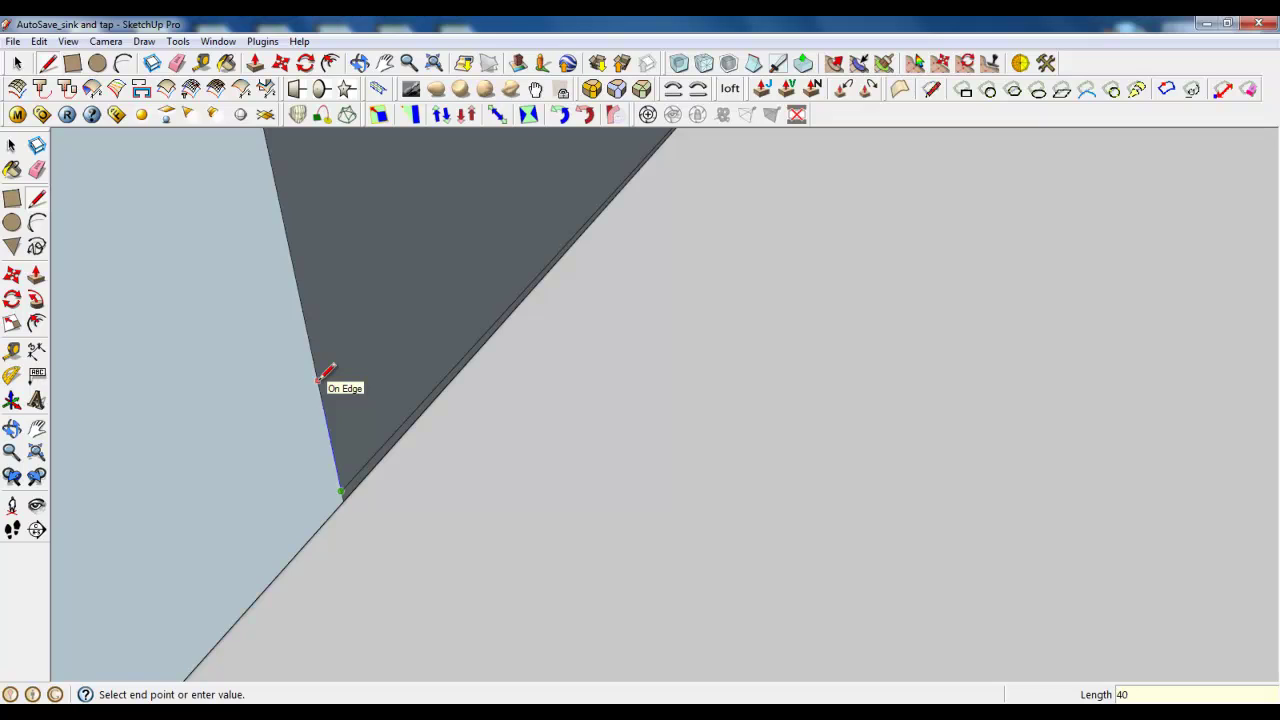
pyautogui.press('Return')
pyautogui.click(341, 490)
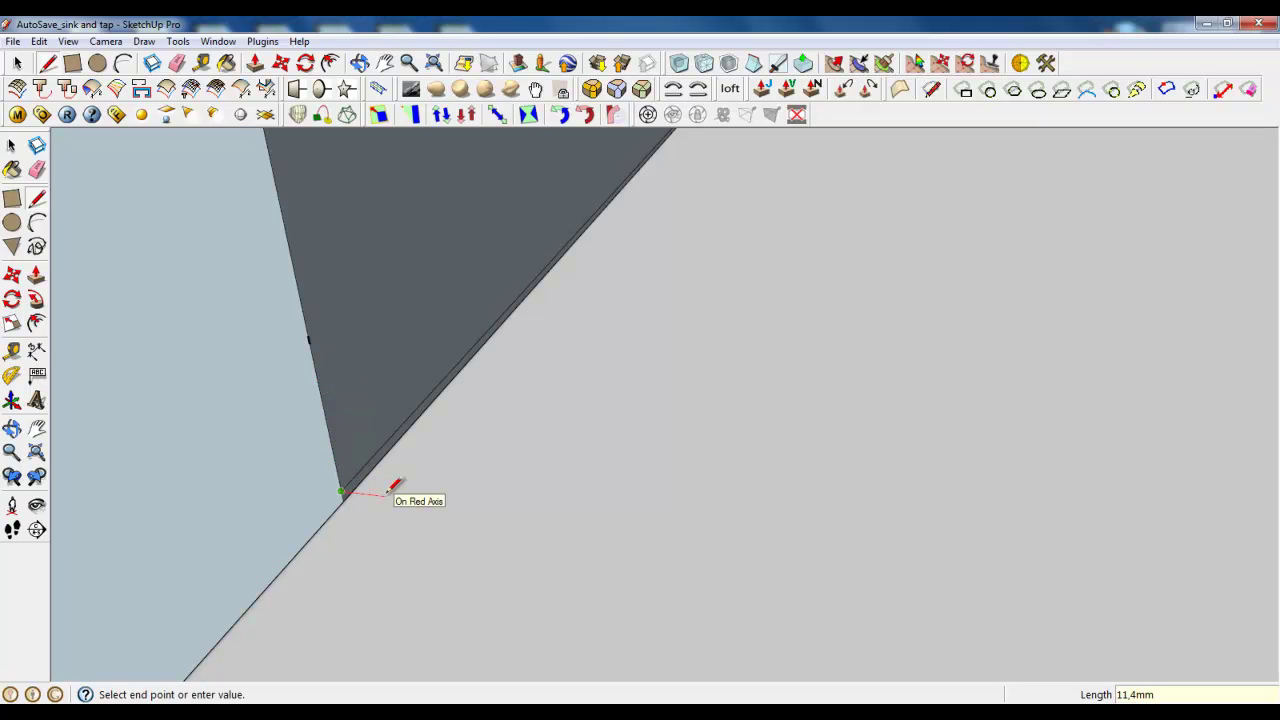
pyautogui.press('Return')
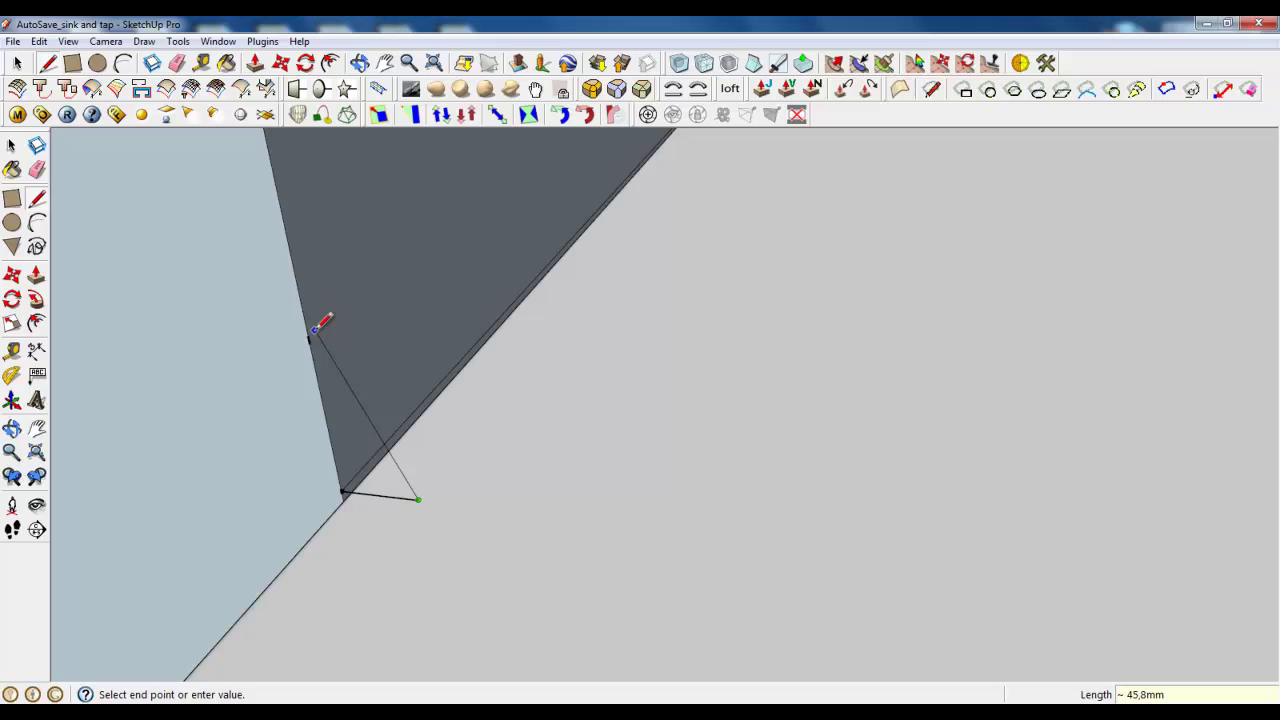
pyautogui.click(310, 334)
pyautogui.moveTo(310, 332); pyautogui.dragTo(349, 446, button='middle')
pyautogui.scroll(3, 345, 450)
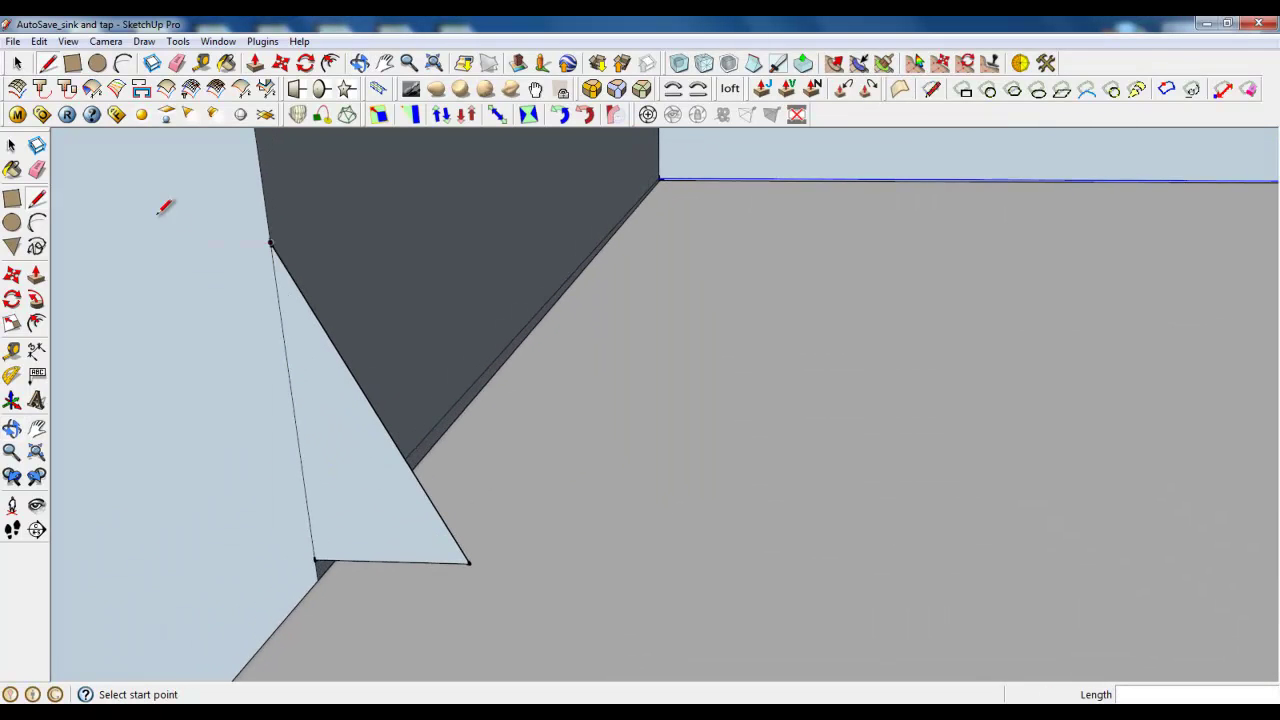
# Step: Draw half-circle arcs near the triangle's upper tip and outer lower corner, with bulges of about 2.5 mm and 2.7 mm
pyautogui.click(122, 64)
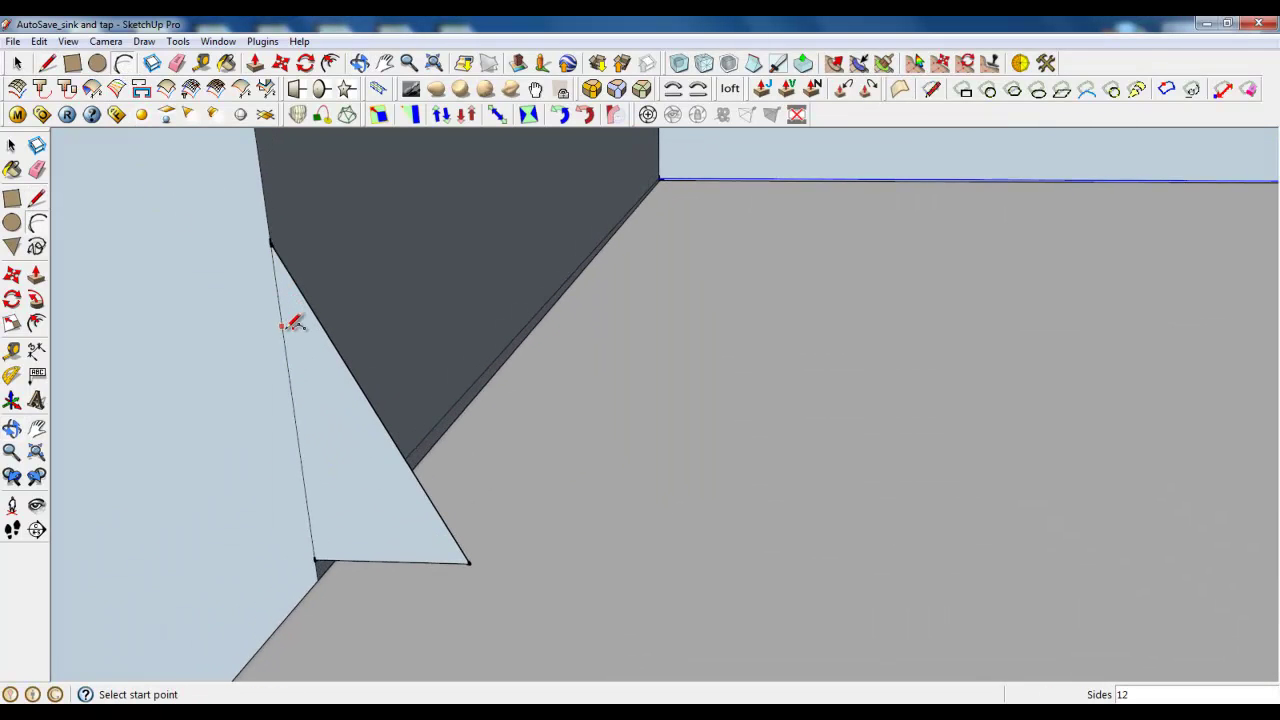
pyautogui.click(282, 328)
pyautogui.click(324, 329)
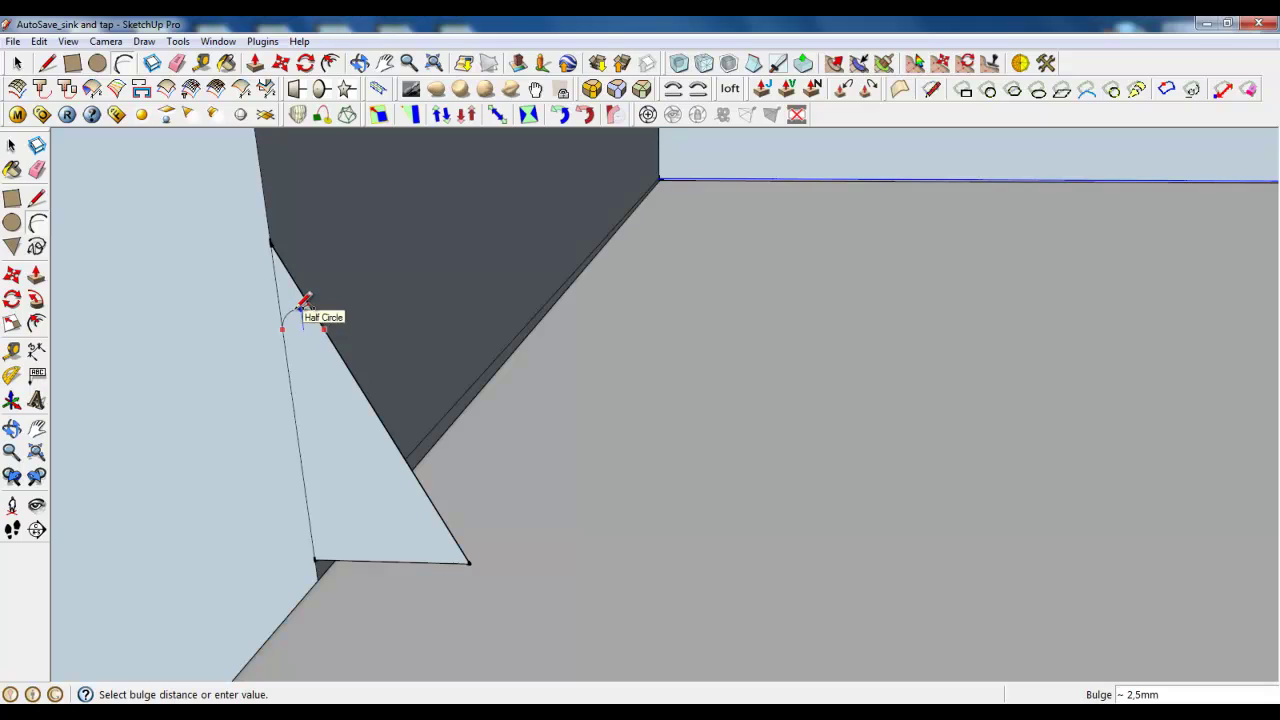
pyautogui.click(304, 304)
pyautogui.scroll(-2, 296, 324)
pyautogui.click(404, 467)
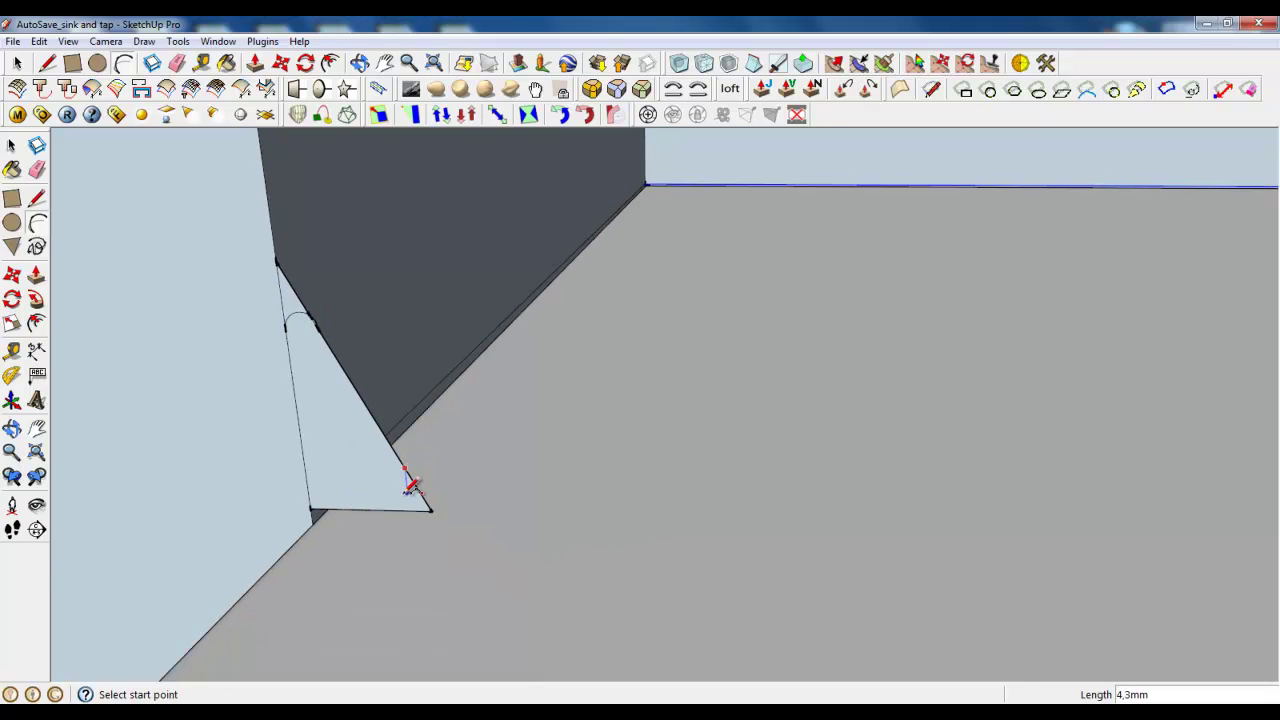
pyautogui.click(430, 510)
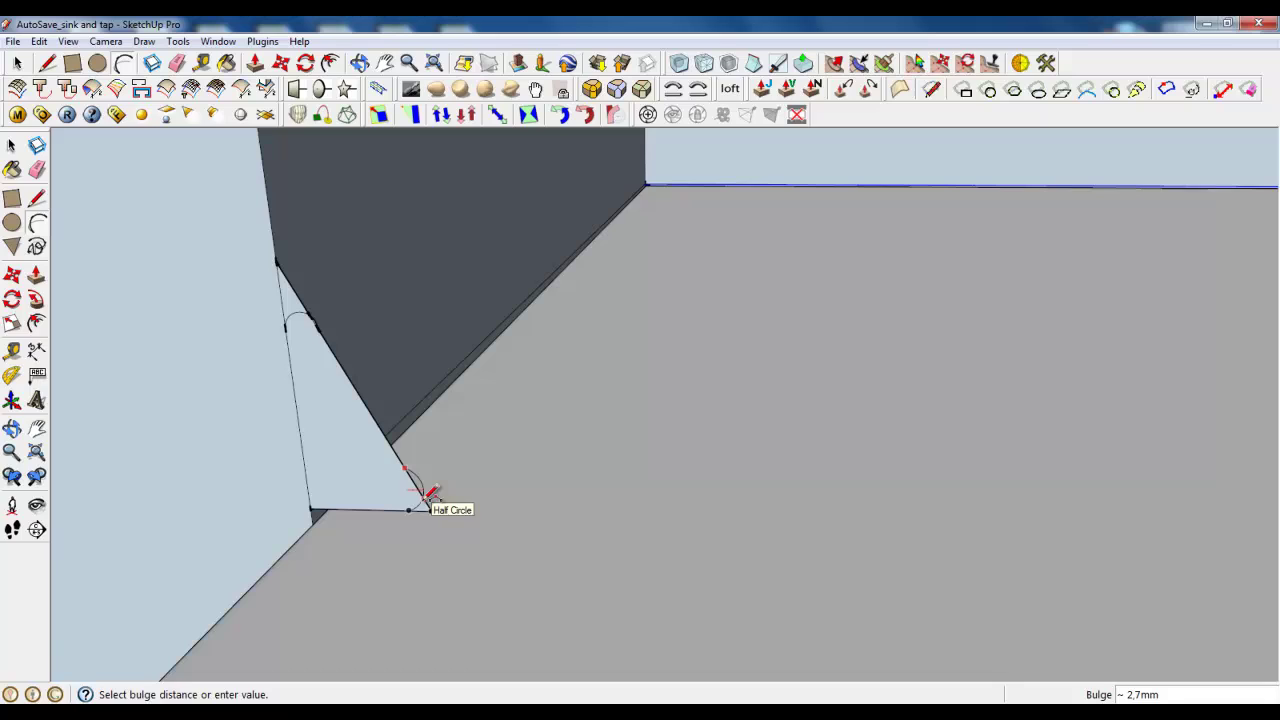
pyautogui.click(423, 490)
pyautogui.scroll(2, 395, 480)
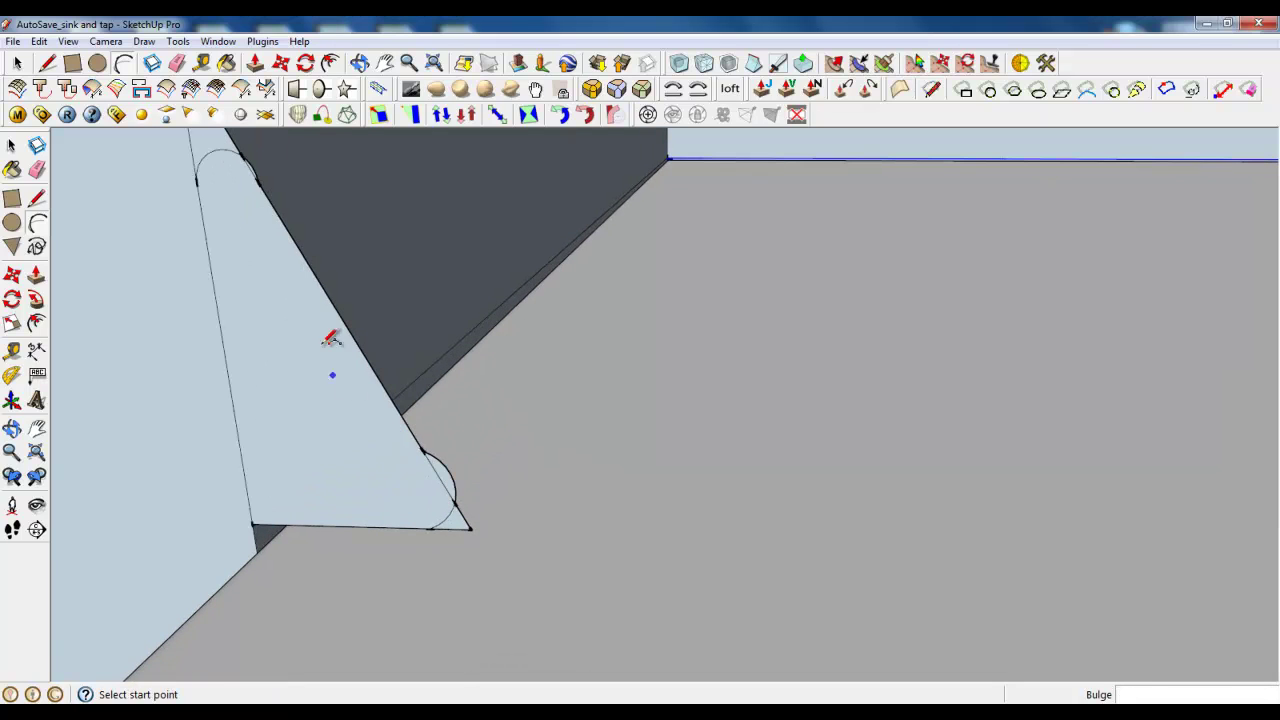
# Step: Draw a concave arc with a bulge of about 2.8 mm along the triangle's slope, connecting the two rounded ends
pyautogui.click(424, 451)
pyautogui.click(258, 182)
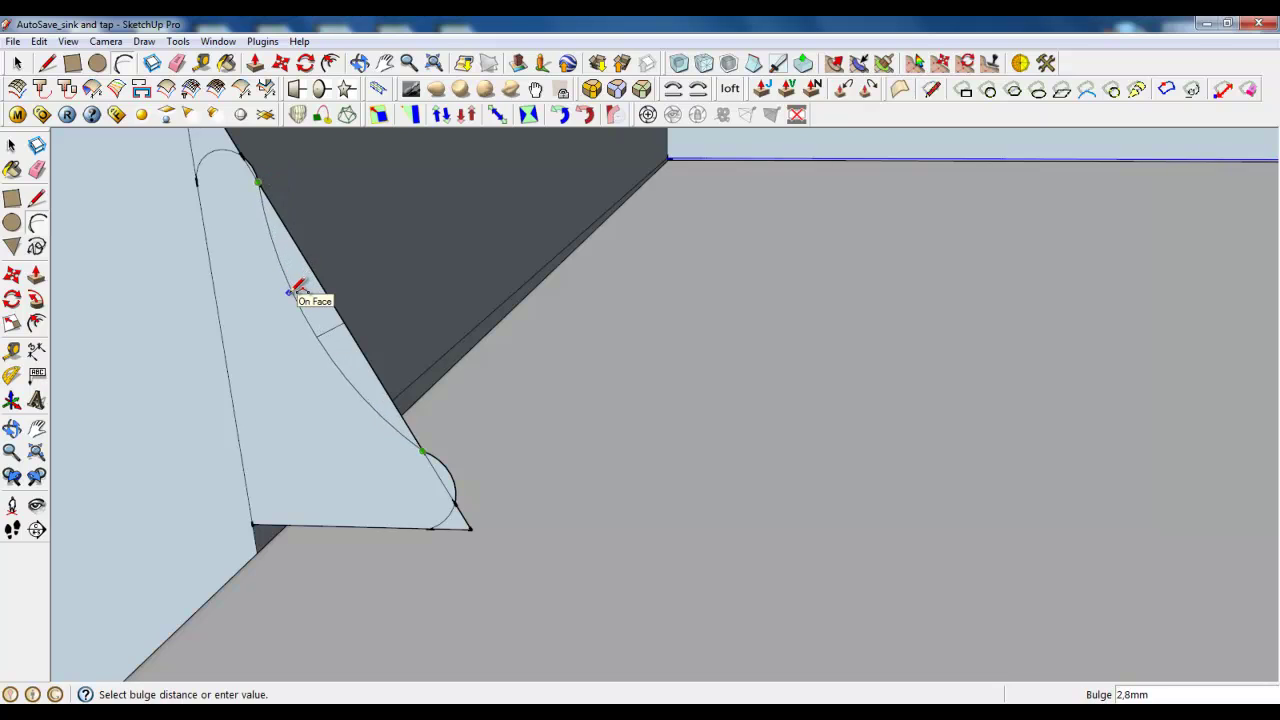
pyautogui.click(289, 292)
pyautogui.click(17, 66)
pyautogui.scroll(-2, 720, 598)
pyautogui.scroll(1, 600, 500)
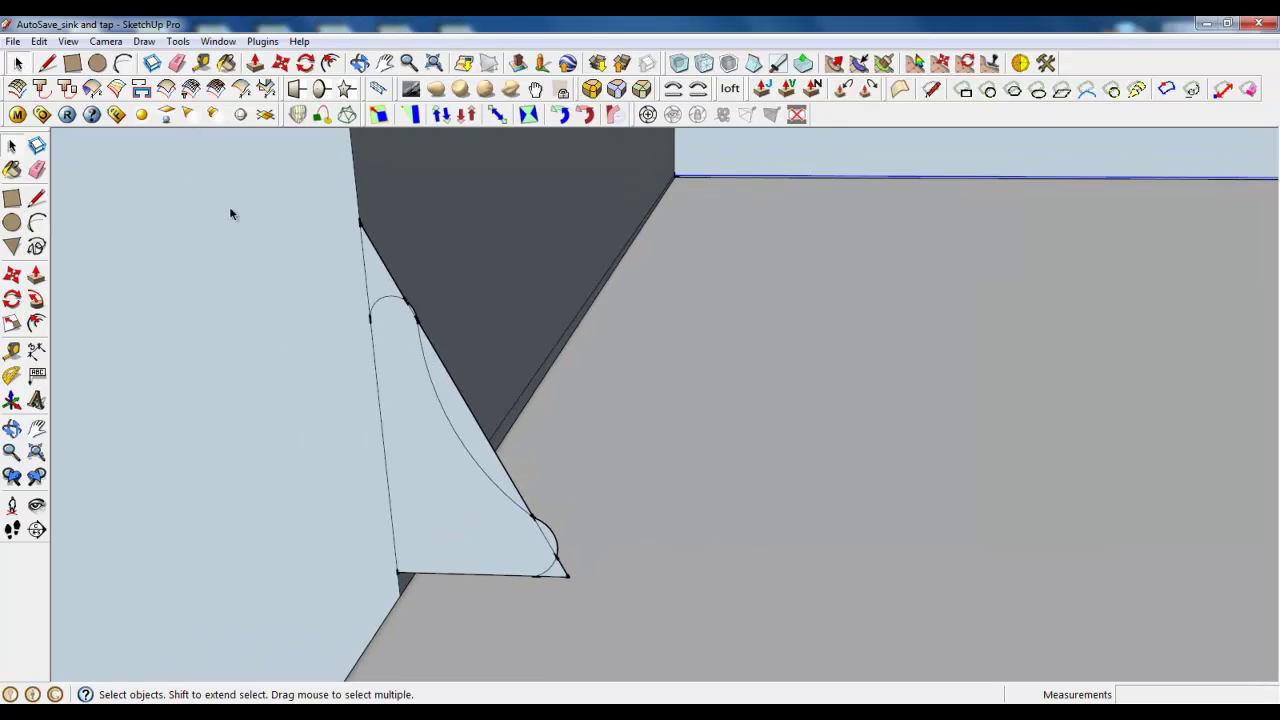
# Step: Erase the leftover triangle edges outside the arcs to leave only the rounded, concave strip profile
pyautogui.click(176, 63)
pyautogui.scroll(2, 419, 345)
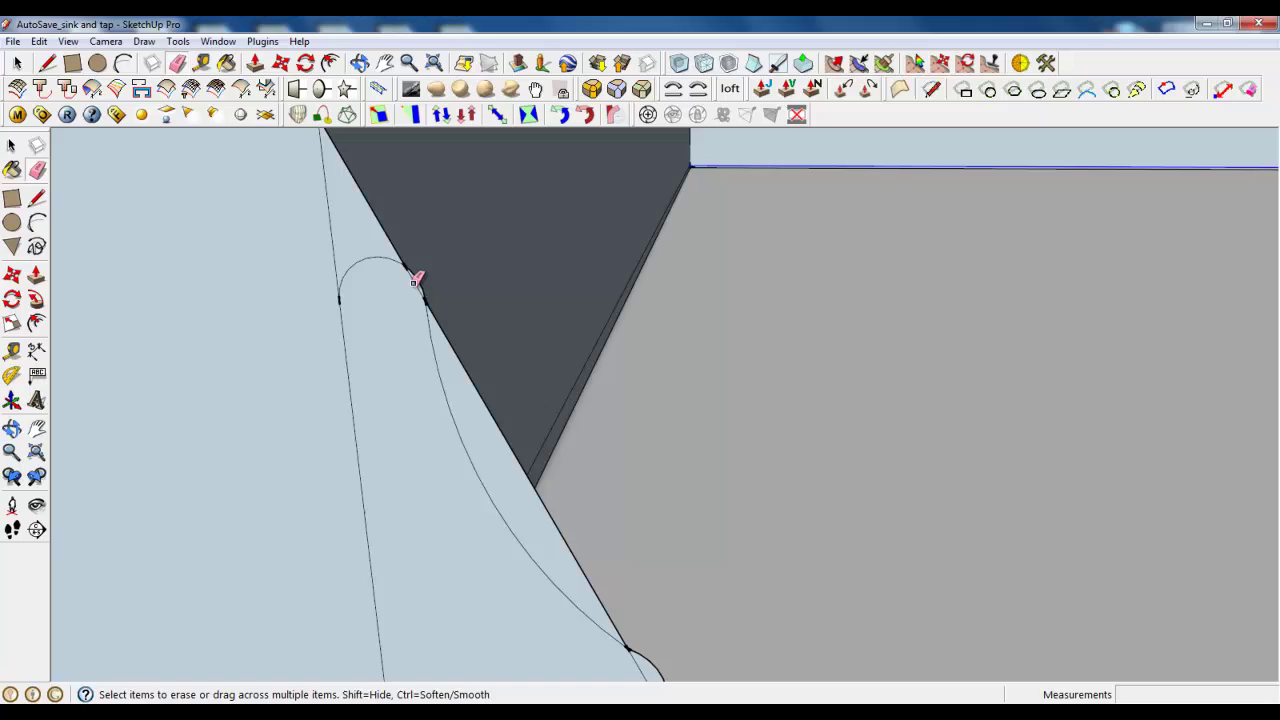
pyautogui.click(414, 283)
pyautogui.click(390, 237)
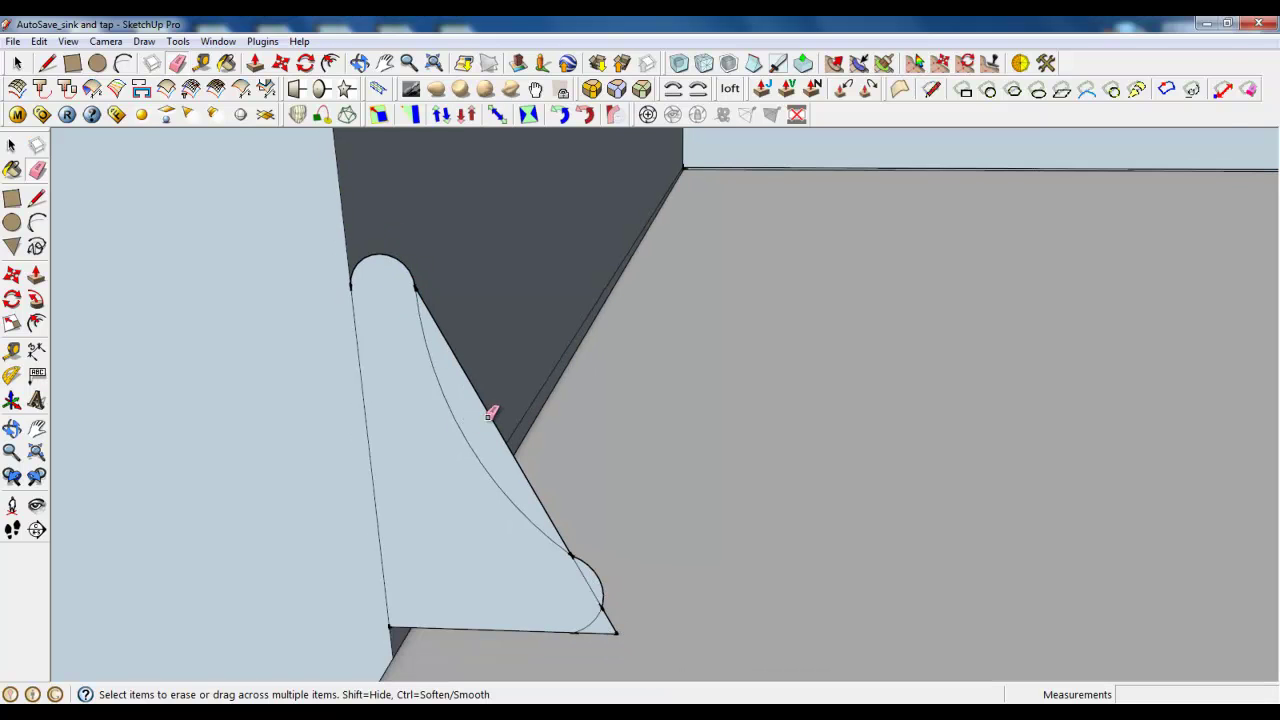
pyautogui.click(590, 587)
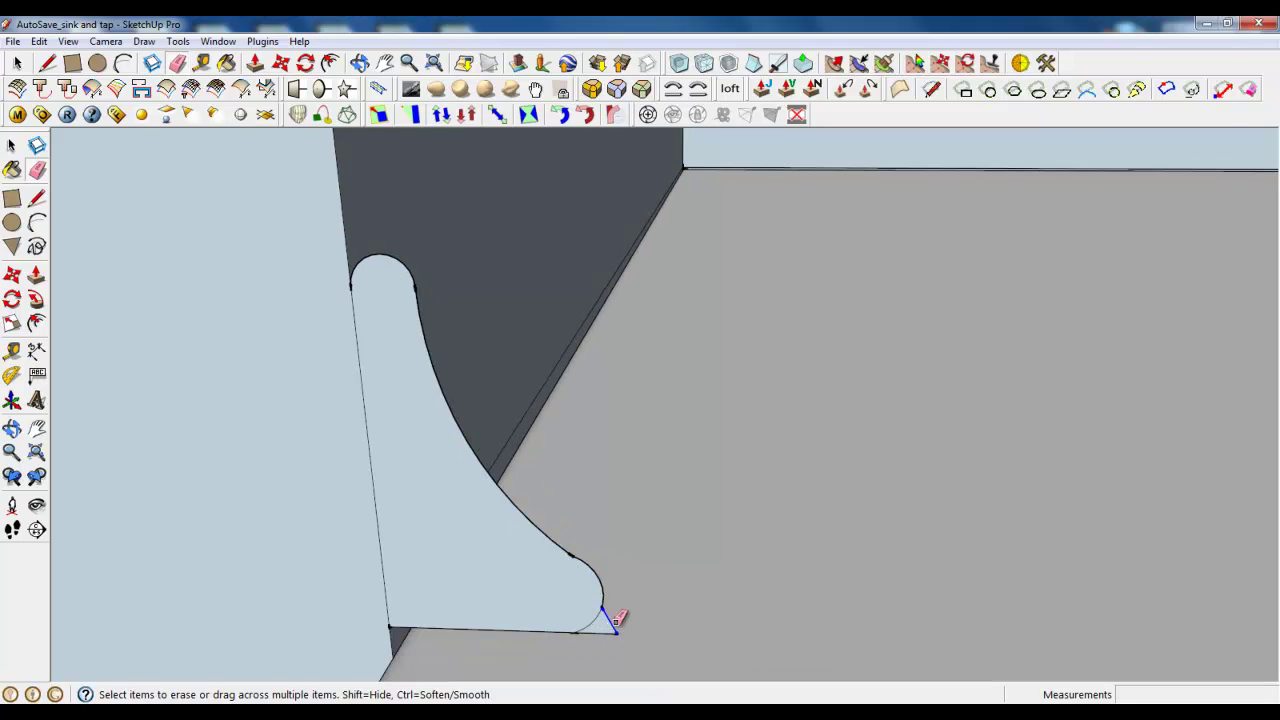
pyautogui.click(605, 632)
pyautogui.click(19, 64)
pyautogui.scroll(-3, 383, 494)
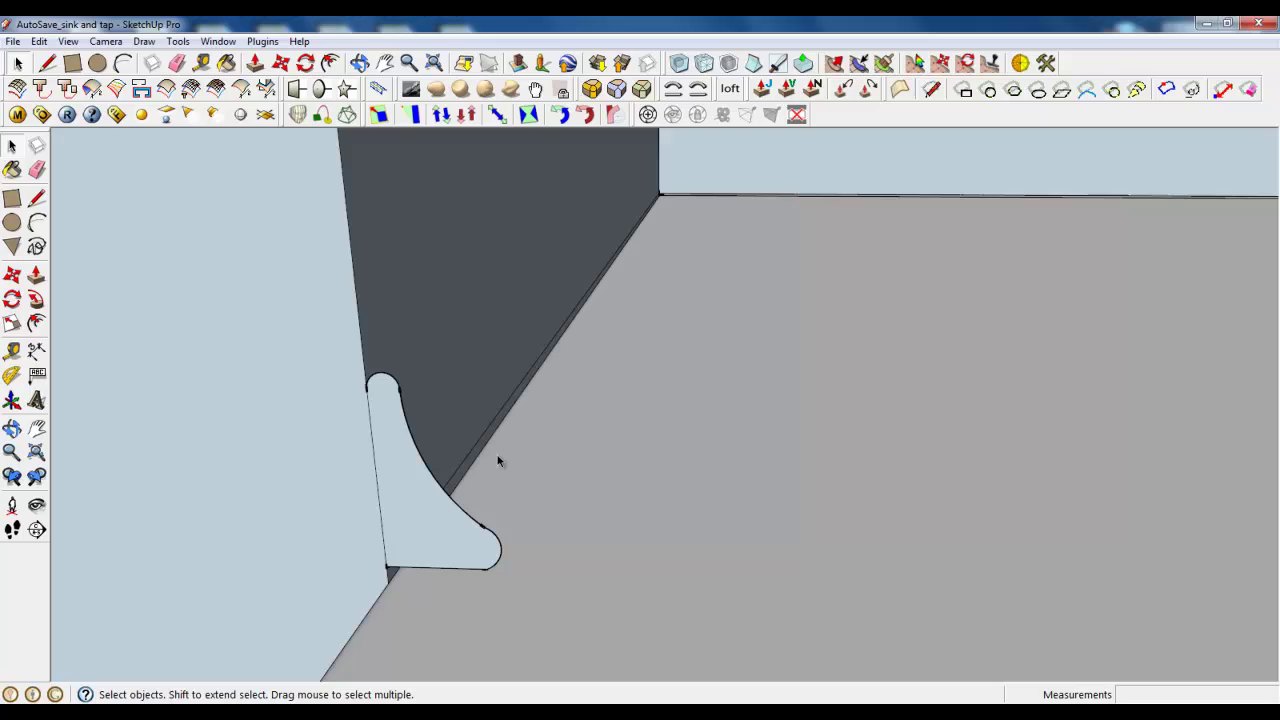
# Step: Group the profile face together with the lines along the side wall and the back wall
pyautogui.scroll(3, 694, 166)
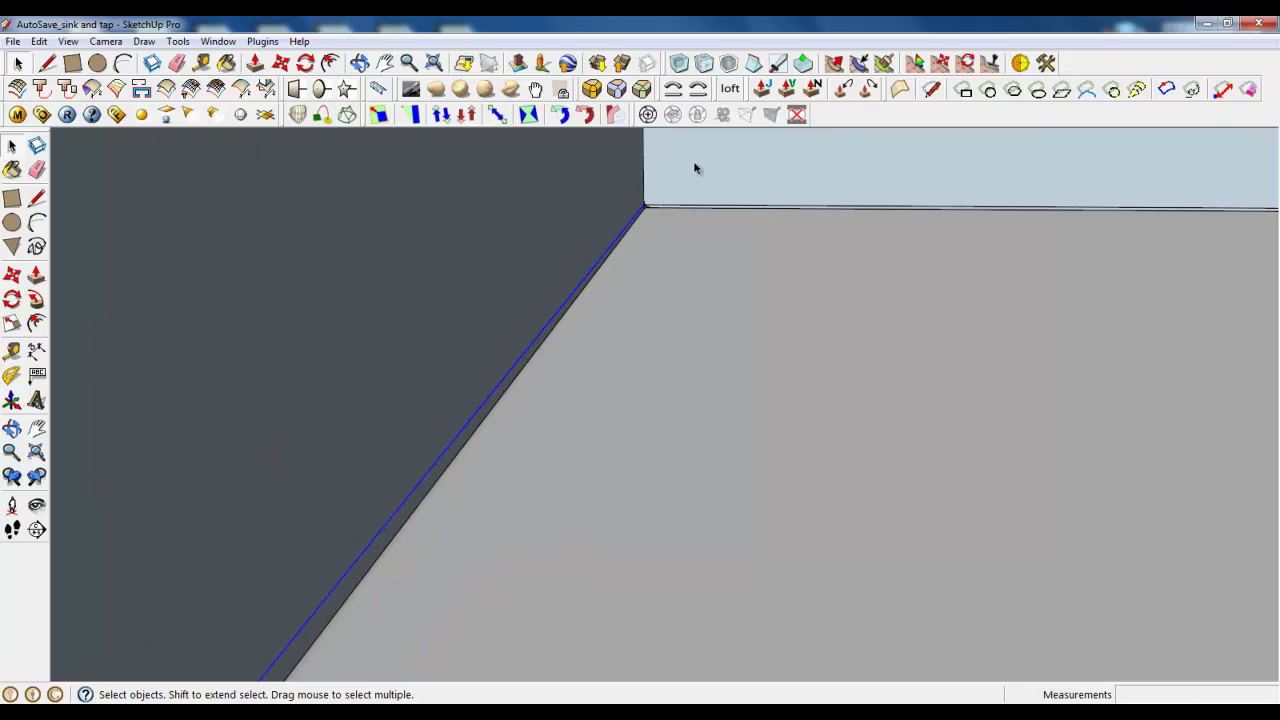
pyautogui.keyDown('ctrl'); pyautogui.click(650, 217); pyautogui.keyUp('ctrl')
pyautogui.scroll(-5, 680, 219)
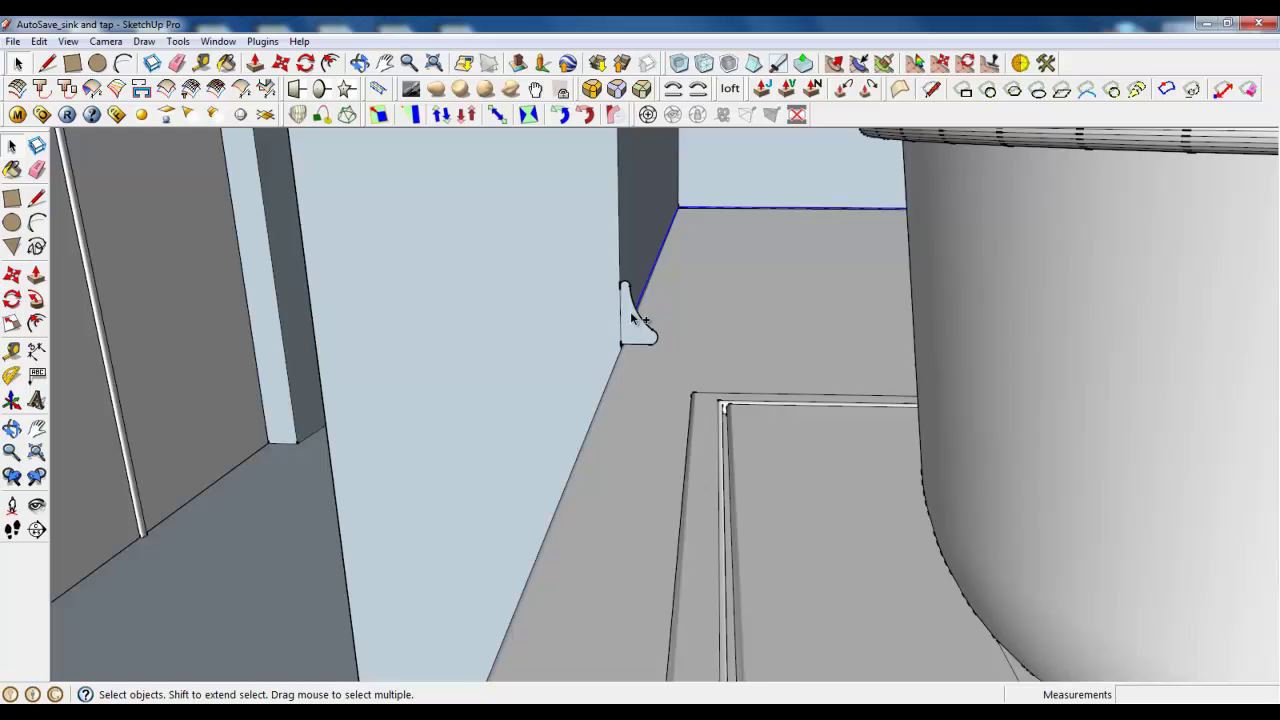
pyautogui.scroll(4, 632, 315)
pyautogui.keyDown('ctrl'); pyautogui.click(640, 339); pyautogui.keyUp('ctrl')
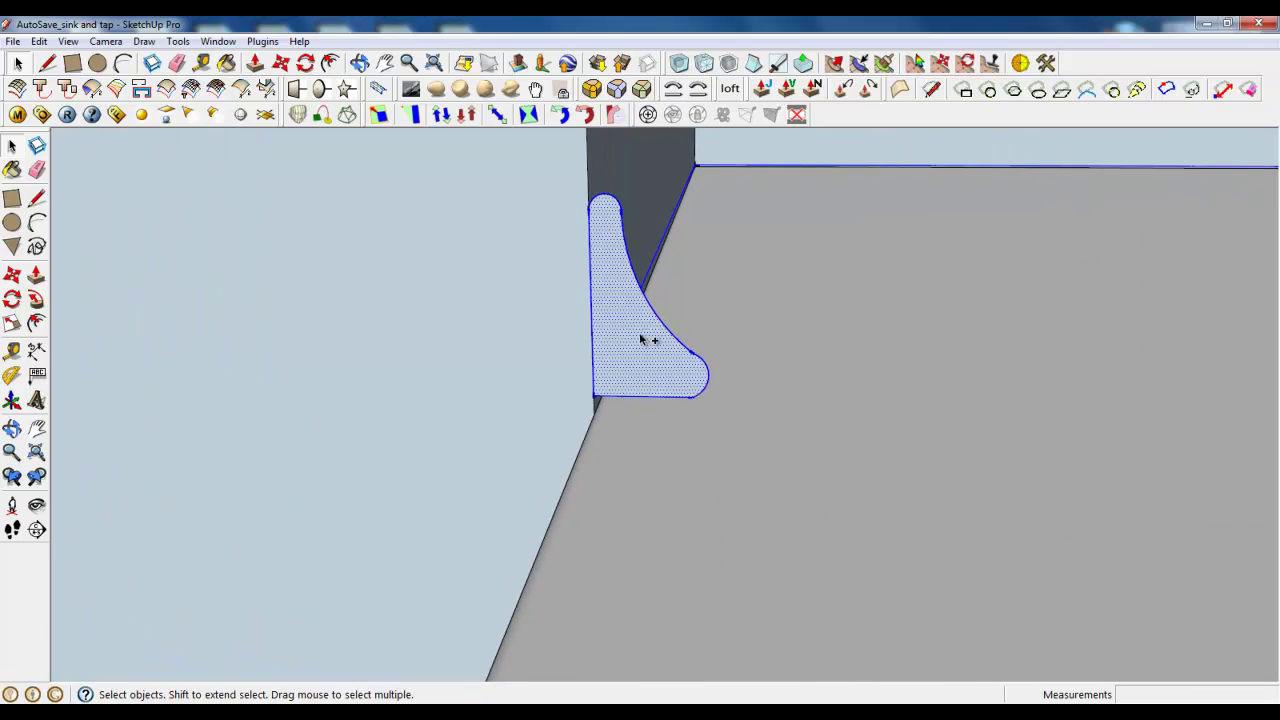
pyautogui.moveTo(646, 337); pyautogui.dragTo(512, 532, button='middle')
pyautogui.rightClick(575, 372)
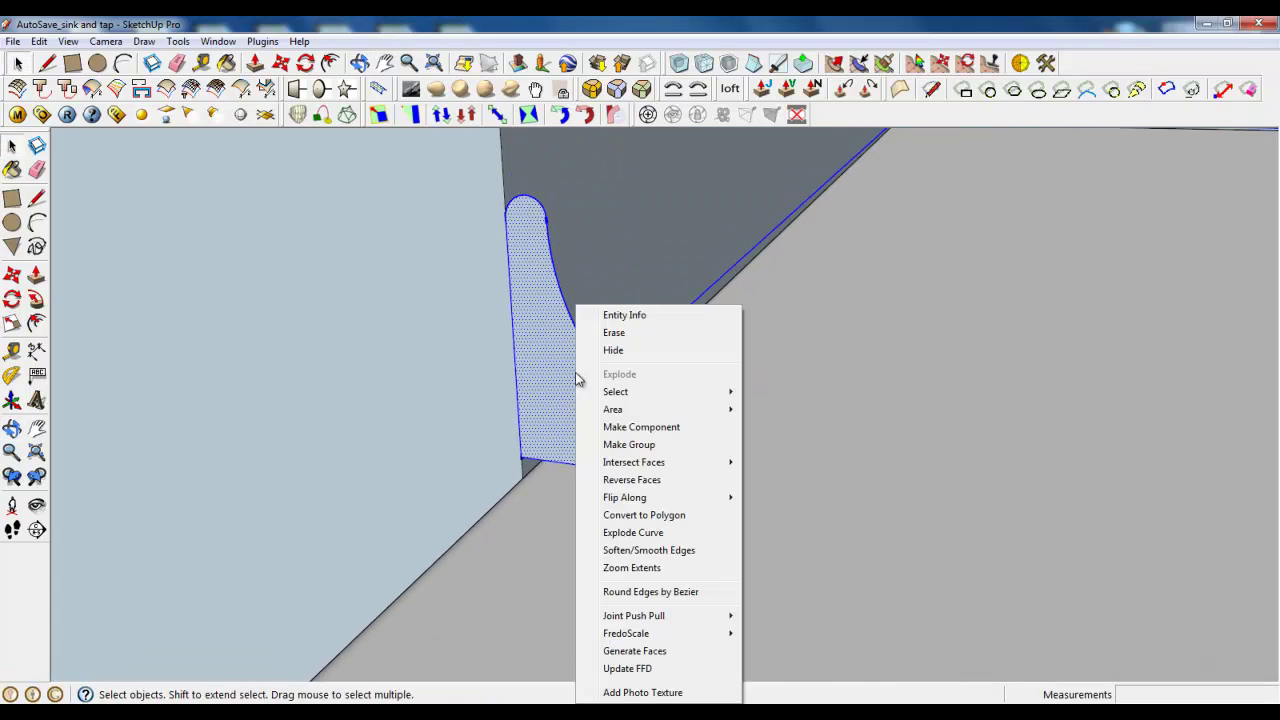
pyautogui.click(632, 440)
# Step: Inside the group, sweep the profile along the wall lines with Follow Me to form the countertop sealing strip
pyautogui.doubleClick(570, 403)
pyautogui.tripleClick(570, 403)
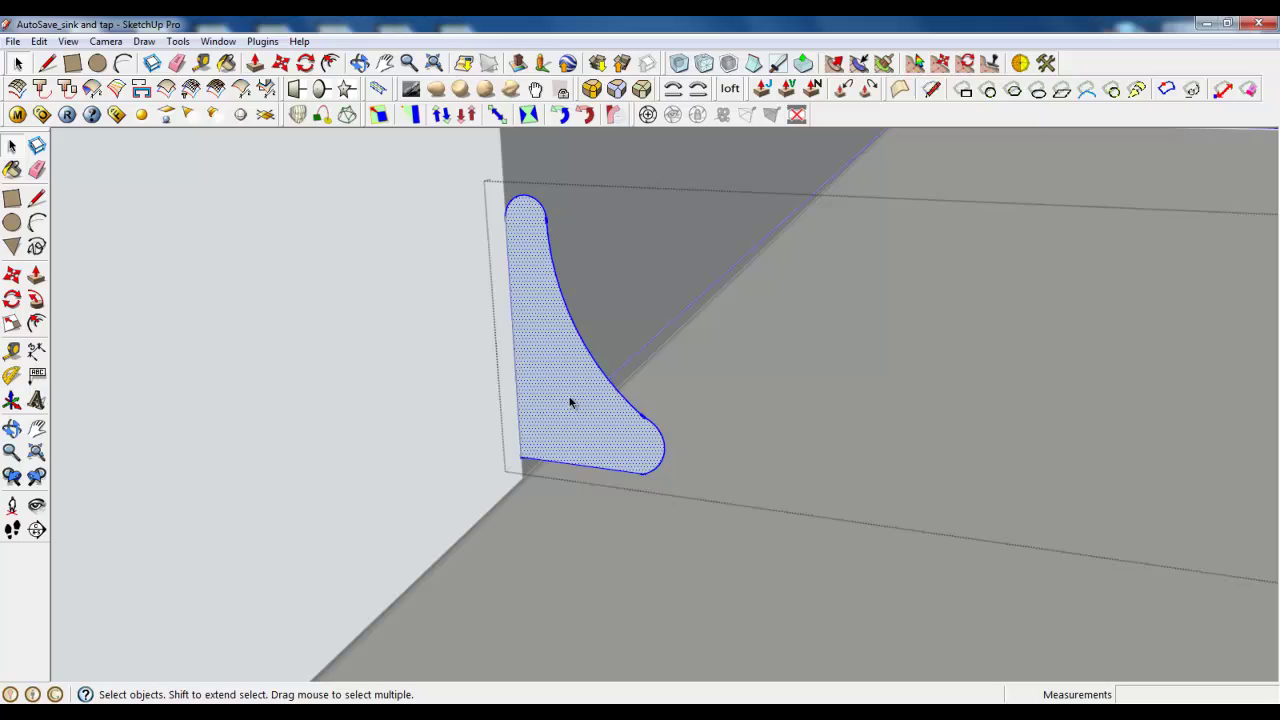
pyautogui.moveTo(562, 447); pyautogui.dragTo(571, 426, button='middle')
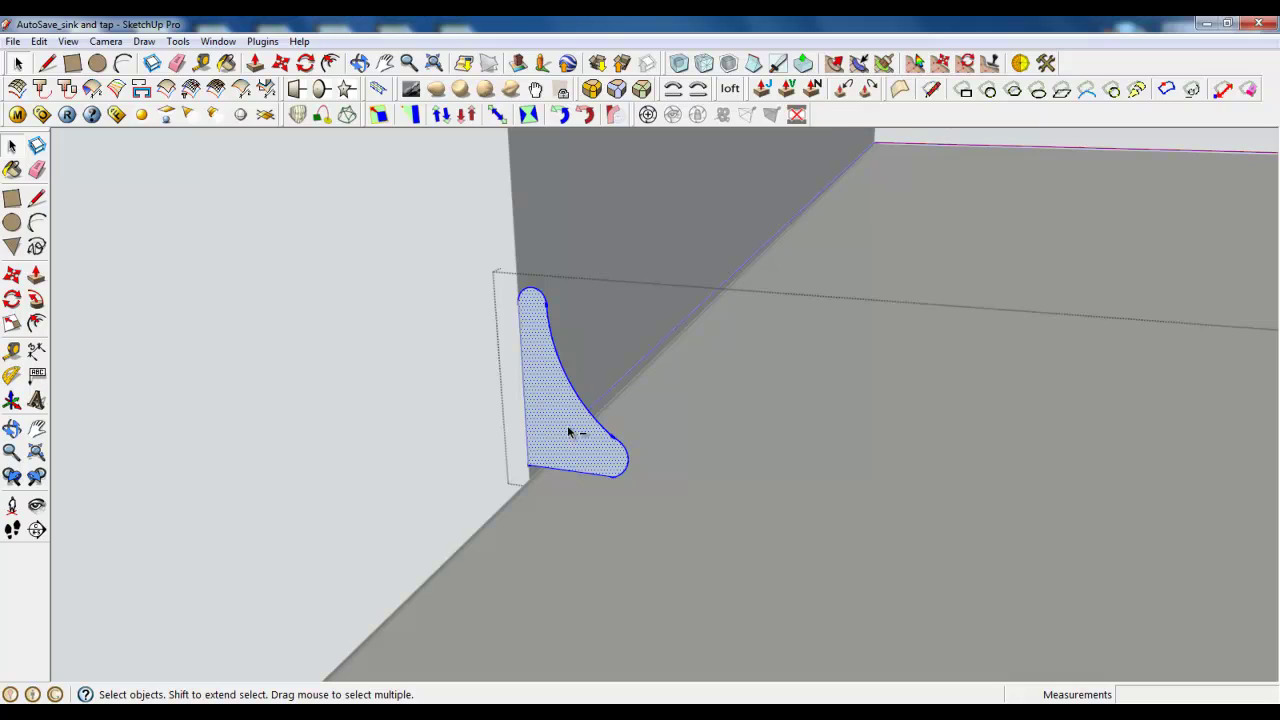
pyautogui.keyDown('shift'); pyautogui.click(568, 432); pyautogui.keyUp('shift')
pyautogui.hotkey('ctrl', 't')
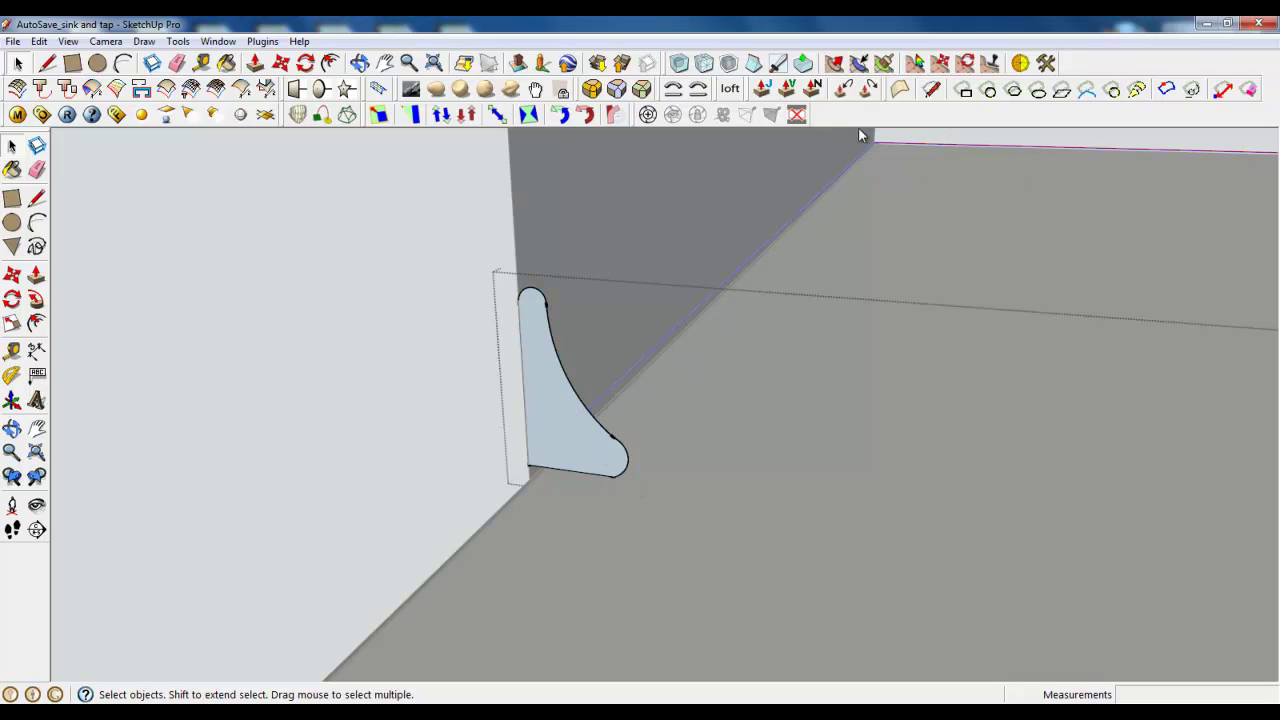
pyautogui.scroll(2, 589, 437)
pyautogui.moveTo(589, 437); pyautogui.dragTo(688, 512, button='middle')
pyautogui.click(37, 299)
pyautogui.click(526, 420)
pyautogui.scroll(-4, 594, 534)
pyautogui.scroll(3, 460, 431)
pyautogui.moveTo(569, 474); pyautogui.dragTo(474, 517, button='middle')
pyautogui.scroll(3, 480, 495)
# Step: Offset the outline of the strip's front end face outward by about 1.3 mm
pyautogui.click(330, 63)
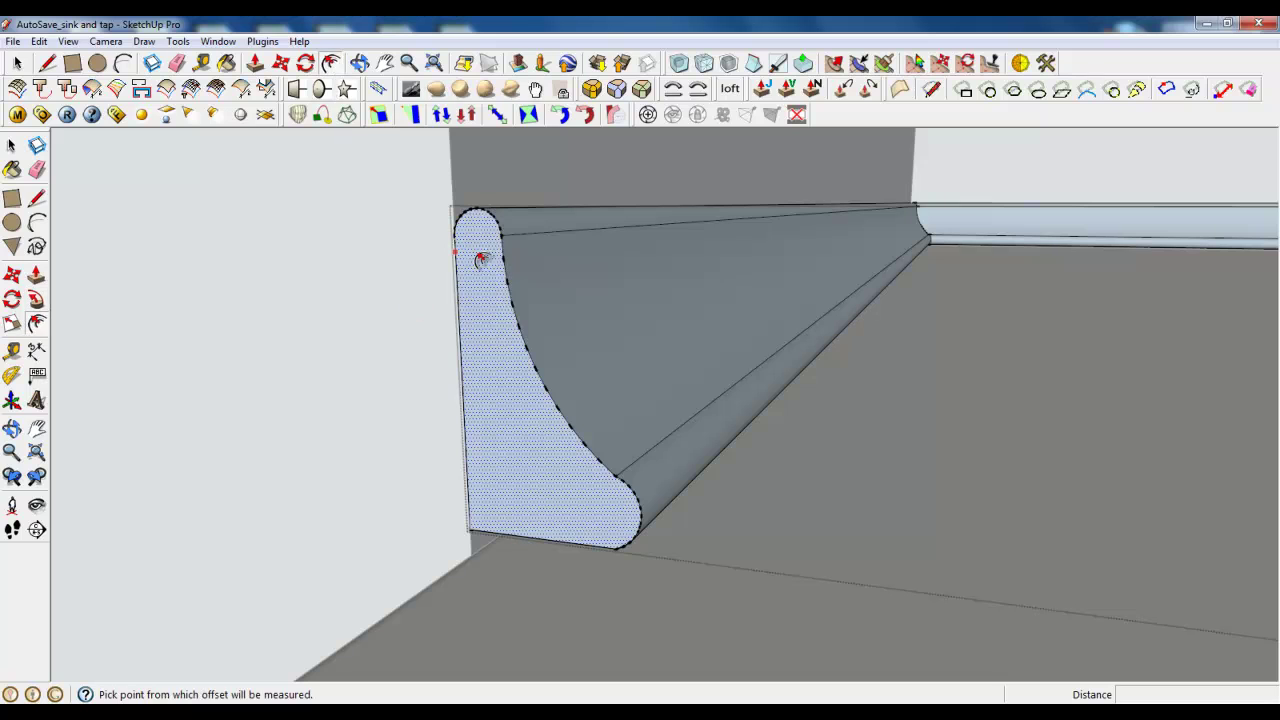
pyautogui.click(480, 257)
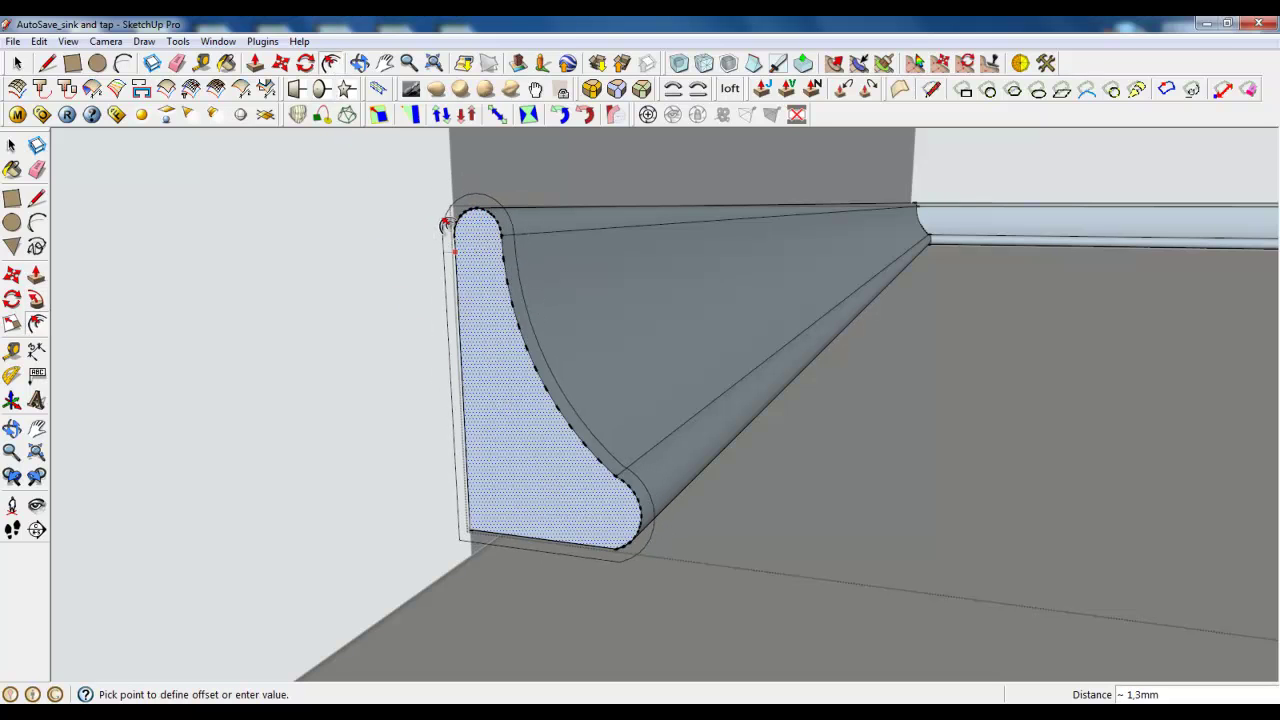
pyautogui.click(446, 222)
pyautogui.moveTo(446, 222); pyautogui.dragTo(333, 322, button='middle')
# Step: Push/Pull the offset faces at the strip's front end to form a thin end cap, and close the strip's group
pyautogui.click(255, 63)
pyautogui.scroll(2, 502, 218)
pyautogui.scroll(1, 501, 211)
pyautogui.click(494, 191)
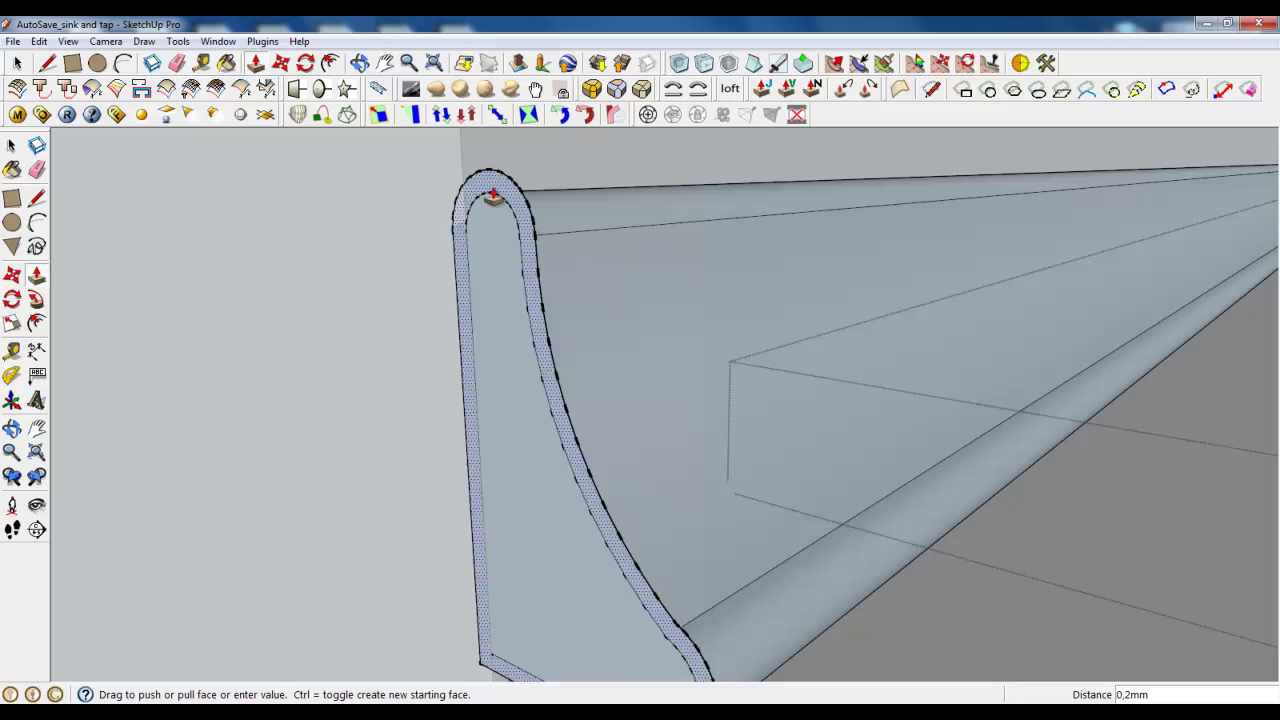
pyautogui.click(489, 228)
pyautogui.click(489, 228)
pyautogui.click(473, 189)
pyautogui.moveTo(474, 197); pyautogui.dragTo(322, 230, button='middle')
pyautogui.press('space')
pyautogui.rightClick(245, 222)
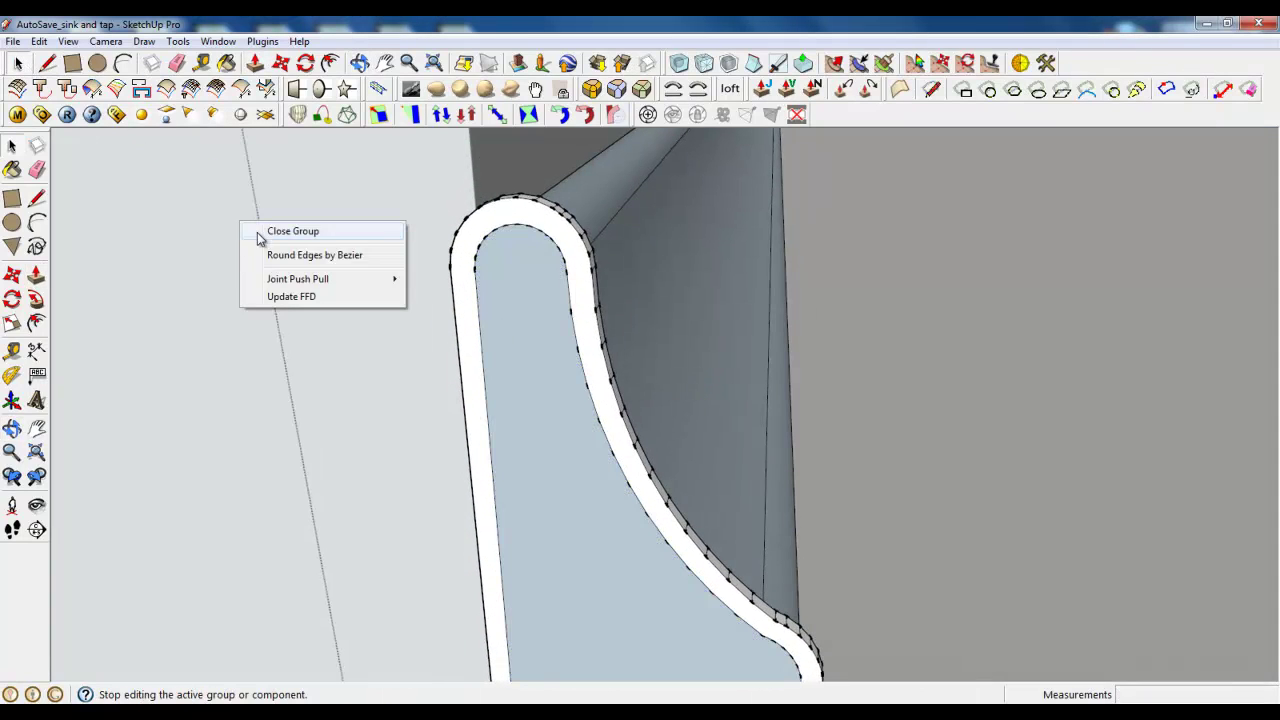
pyautogui.click(257, 232)
# Step: Examine the whole kitchen and the surrounding apartment rooms from several angles and distances
pyautogui.scroll(-6, 546, 515)
pyautogui.scroll(-8, 546, 515)
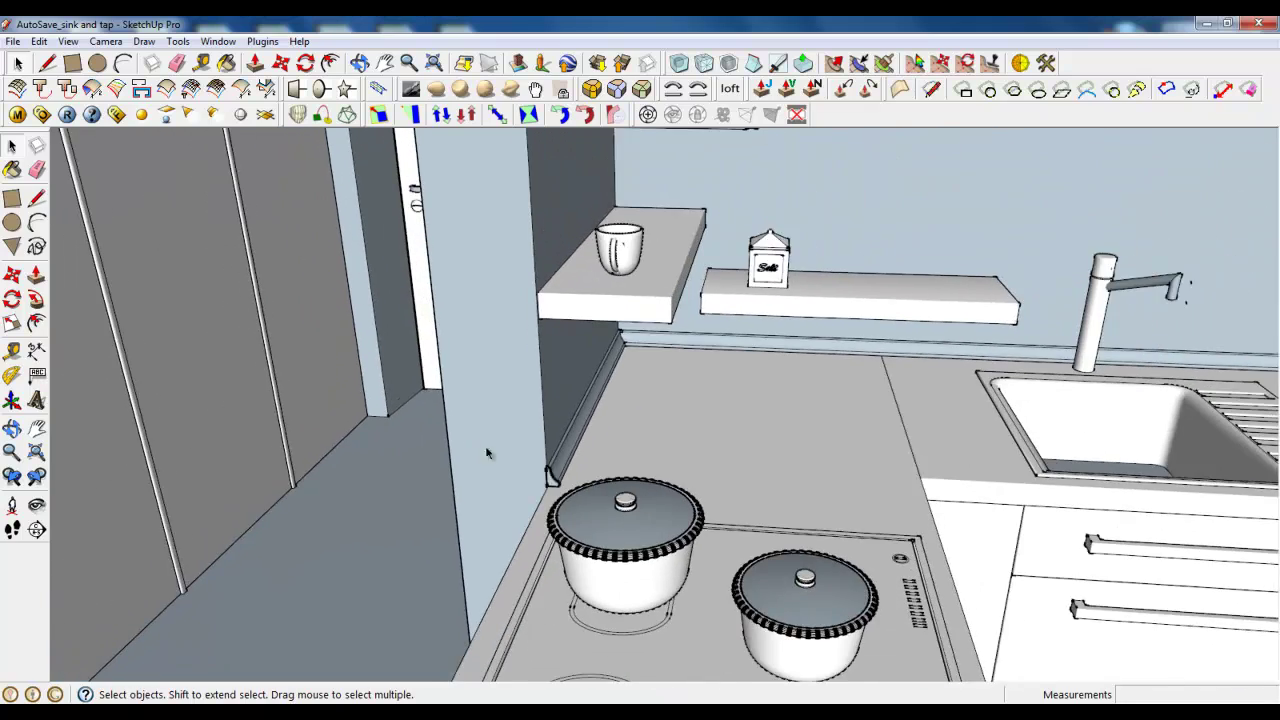
pyautogui.scroll(-9, 449, 409)
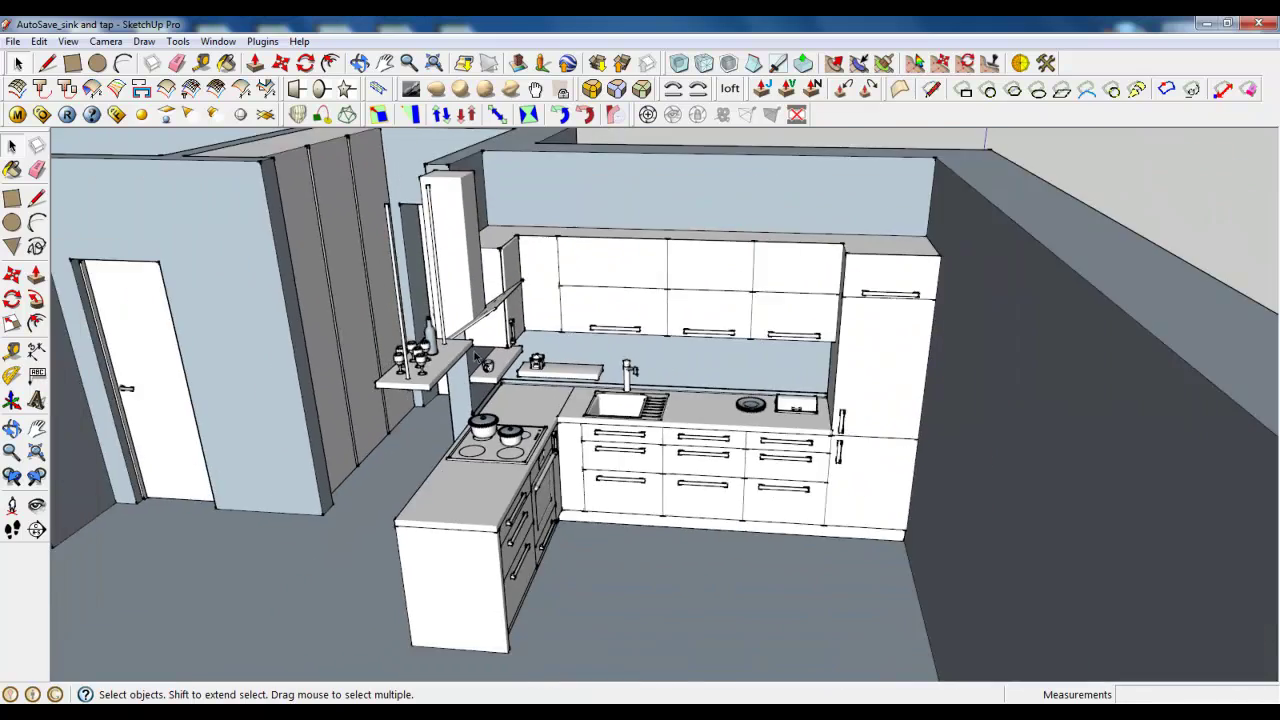
pyautogui.moveTo(449, 409); pyautogui.dragTo(461, 414, button='middle')
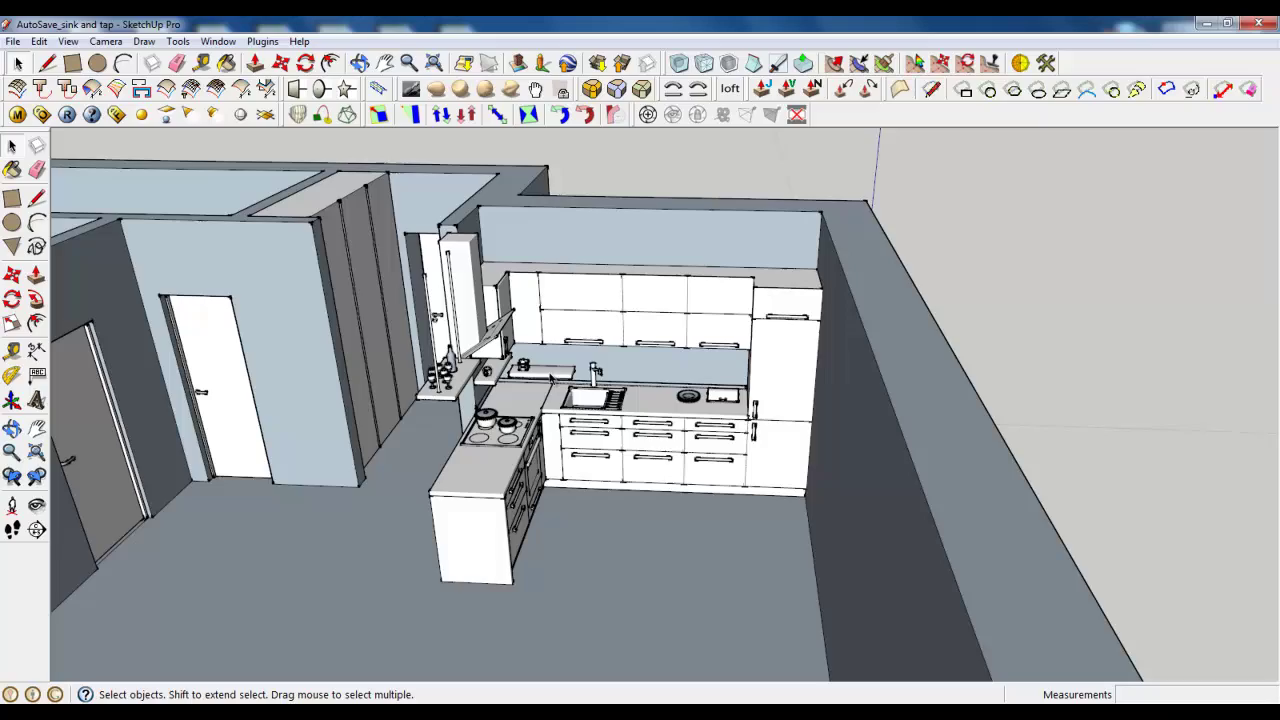
pyautogui.moveTo(492, 425); pyautogui.dragTo(660, 462, button='middle')
pyautogui.scroll(5, 756, 418)
pyautogui.scroll(-2, 396, 410)
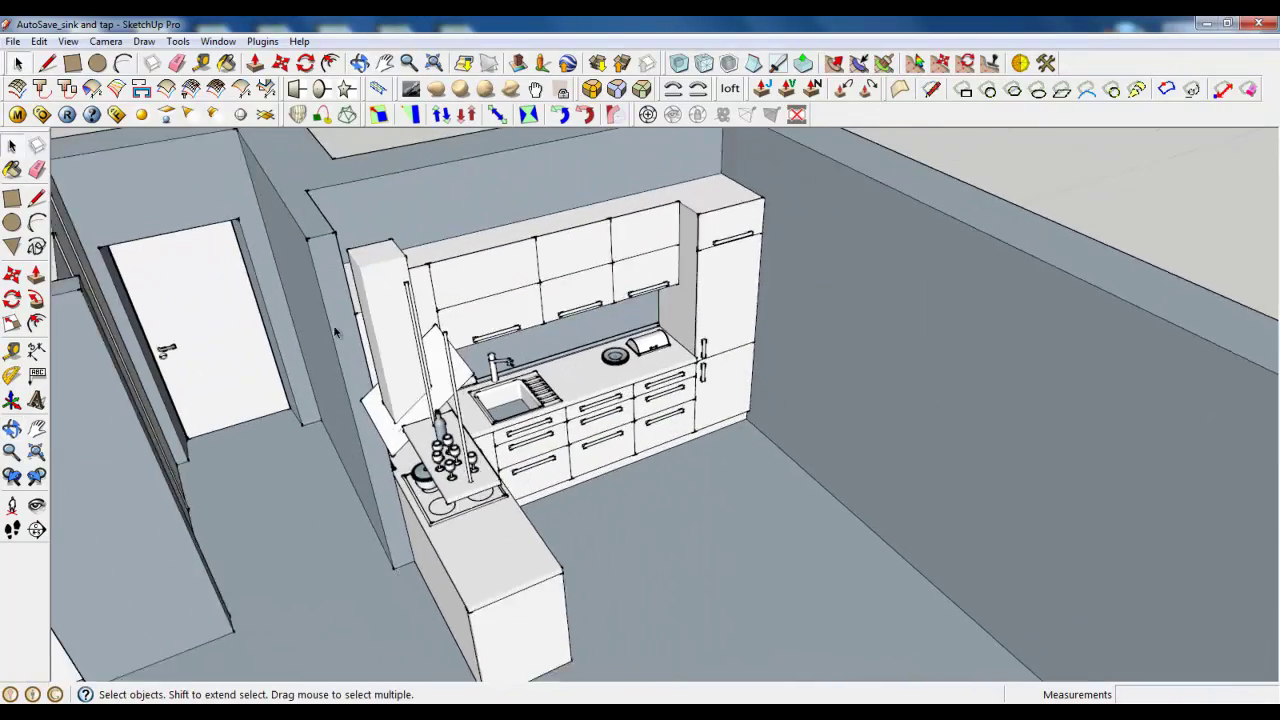
pyautogui.moveTo(608, 548); pyautogui.dragTo(900, 490, button='middle')
pyautogui.scroll(4, 897, 476)
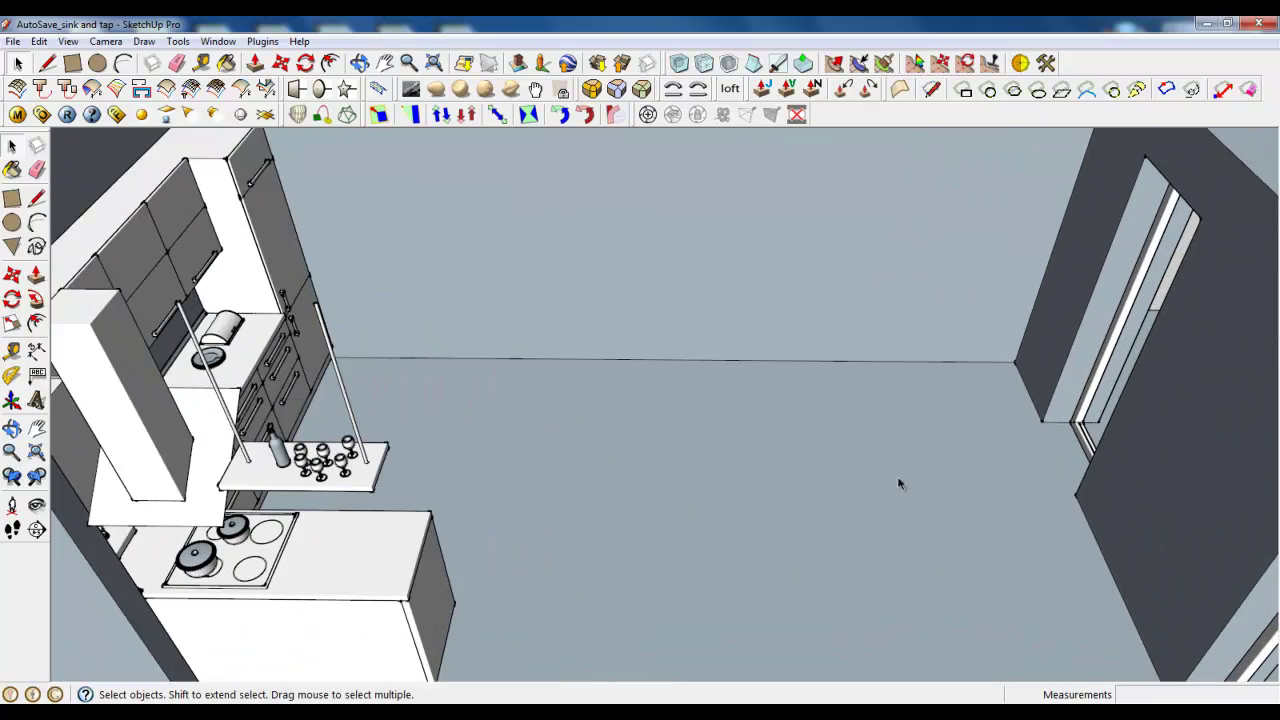
pyautogui.moveTo(514, 429); pyautogui.dragTo(570, 440, button='middle')
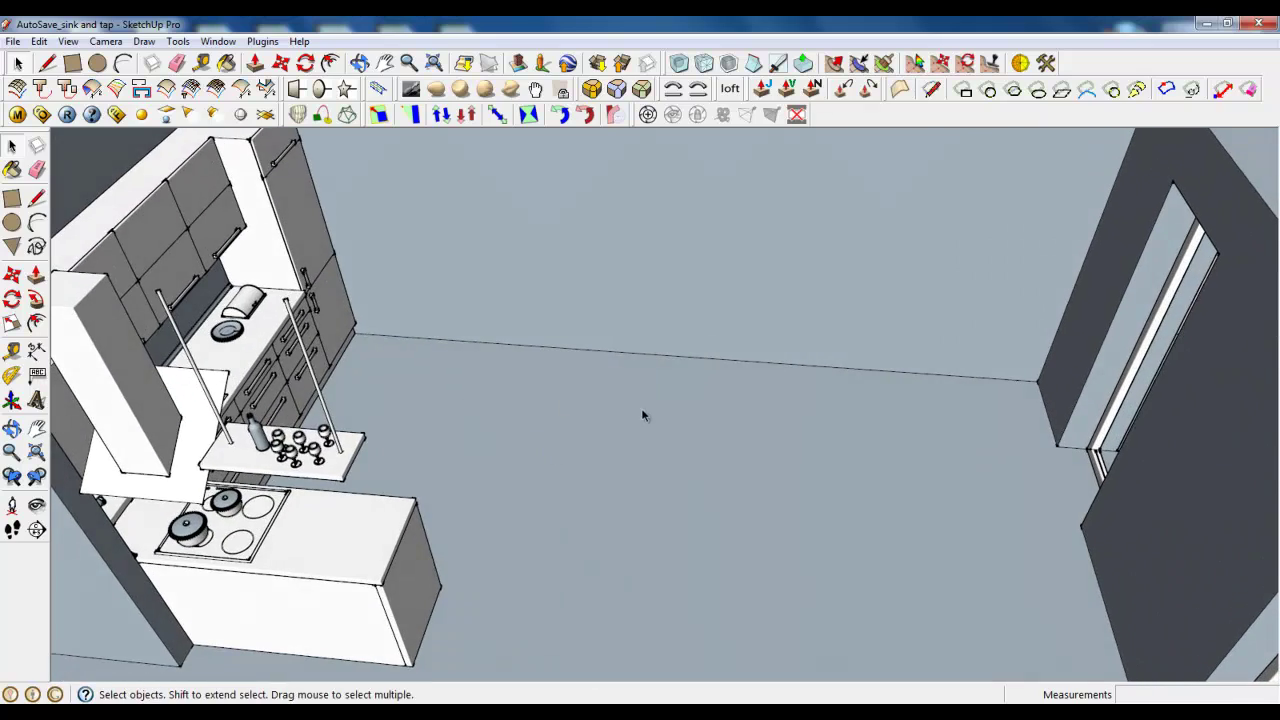
pyautogui.moveTo(643, 417); pyautogui.dragTo(480, 411, button='middle')
pyautogui.scroll(-2, 629, 471)
pyautogui.moveTo(629, 471); pyautogui.dragTo(534, 383, button='middle')
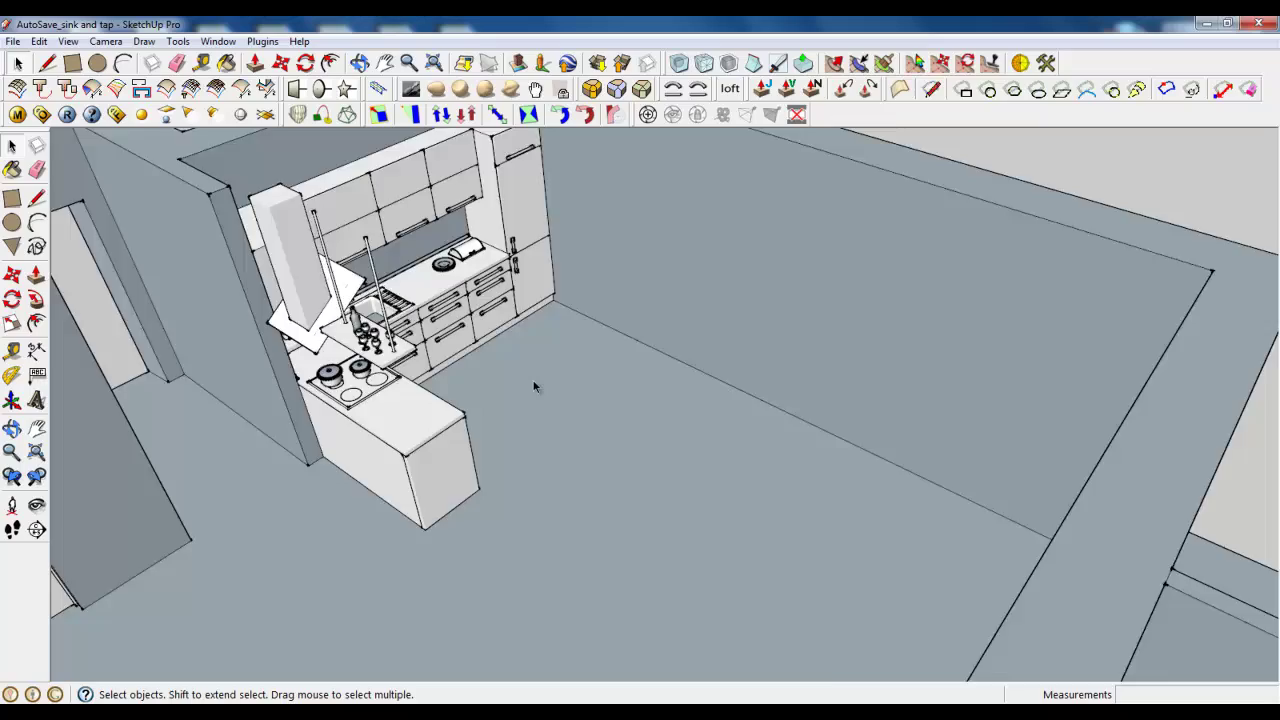
pyautogui.scroll(-3, 534, 383)
pyautogui.moveTo(491, 450)
pyautogui.mouseDown(button='middle')
pyautogui.moveTo(871, 451)
pyautogui.moveTo(478, 452)
pyautogui.mouseUp(button='middle')
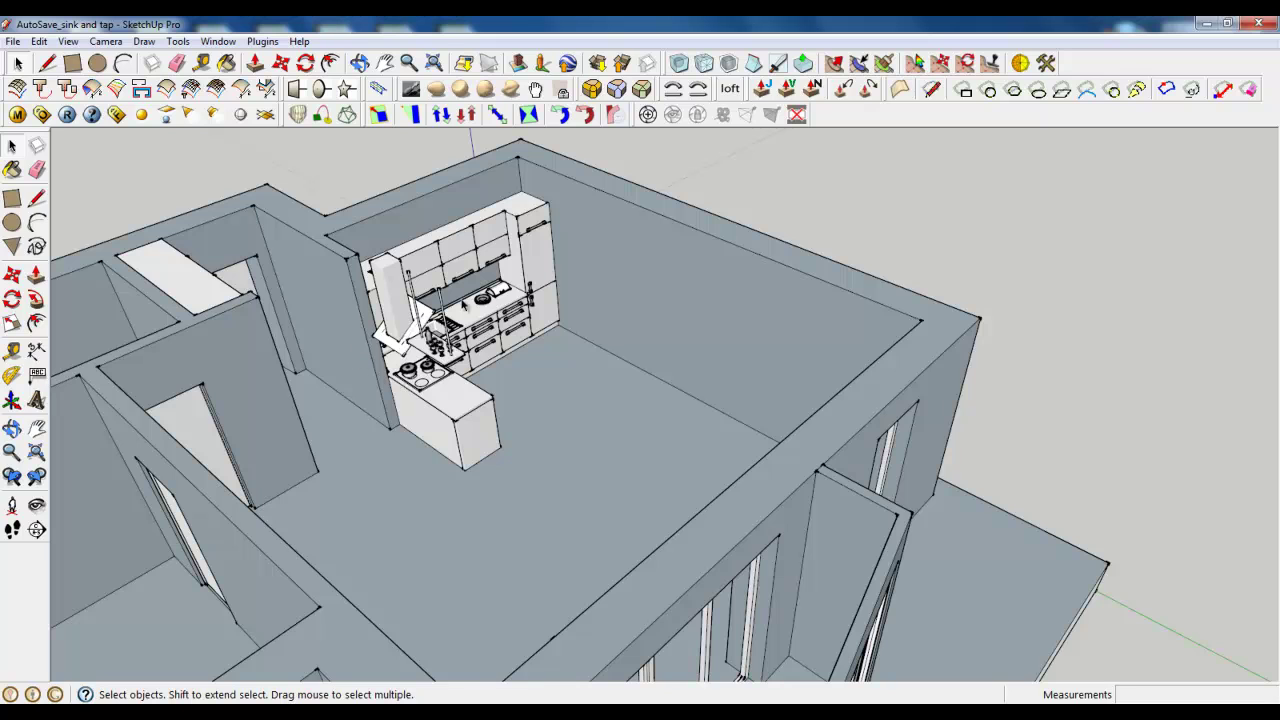
pyautogui.moveTo(463, 304); pyautogui.dragTo(472, 378, button='middle')
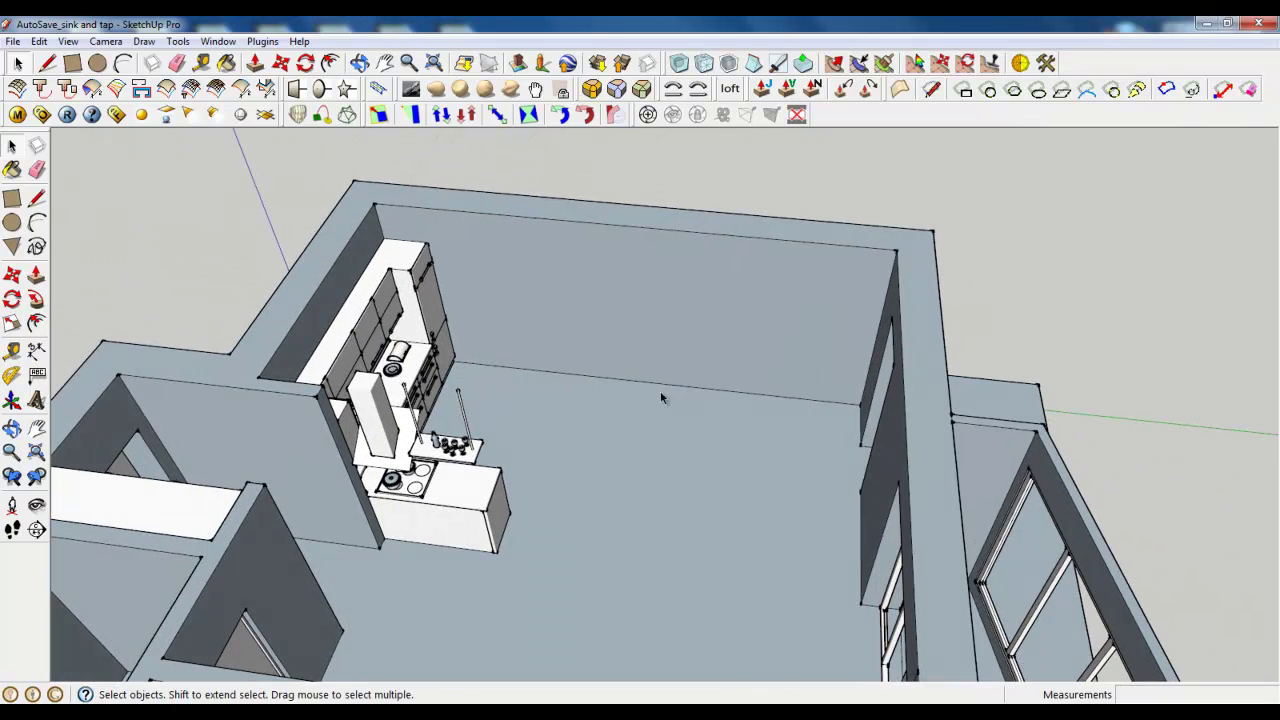
pyautogui.moveTo(546, 494); pyautogui.dragTo(965, 537, button='middle')
pyautogui.moveTo(1025, 417); pyautogui.dragTo(582, 482, button='middle')
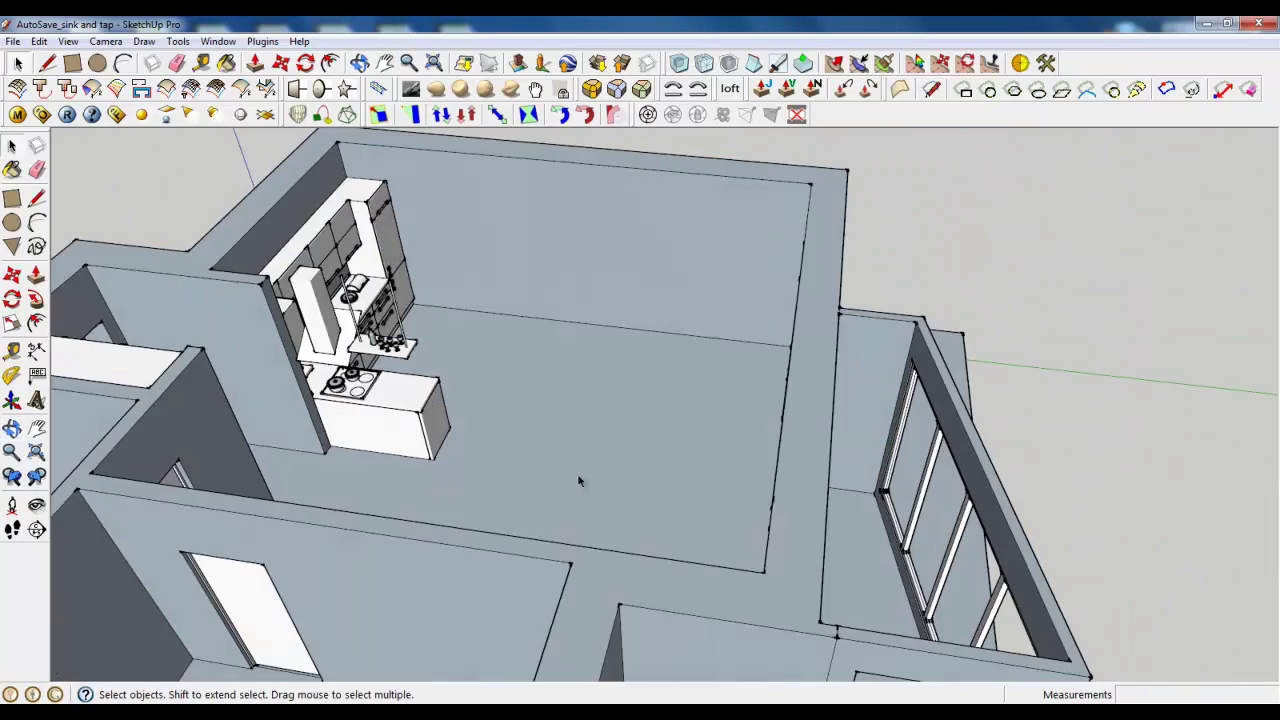
pyautogui.moveTo(716, 438); pyautogui.dragTo(531, 505, button='middle')
pyautogui.scroll(-2, 531, 505)
pyautogui.moveTo(760, 480); pyautogui.dragTo(512, 420, button='middle')
pyautogui.scroll(3, 676, 268)
pyautogui.scroll(4, 731, 360)
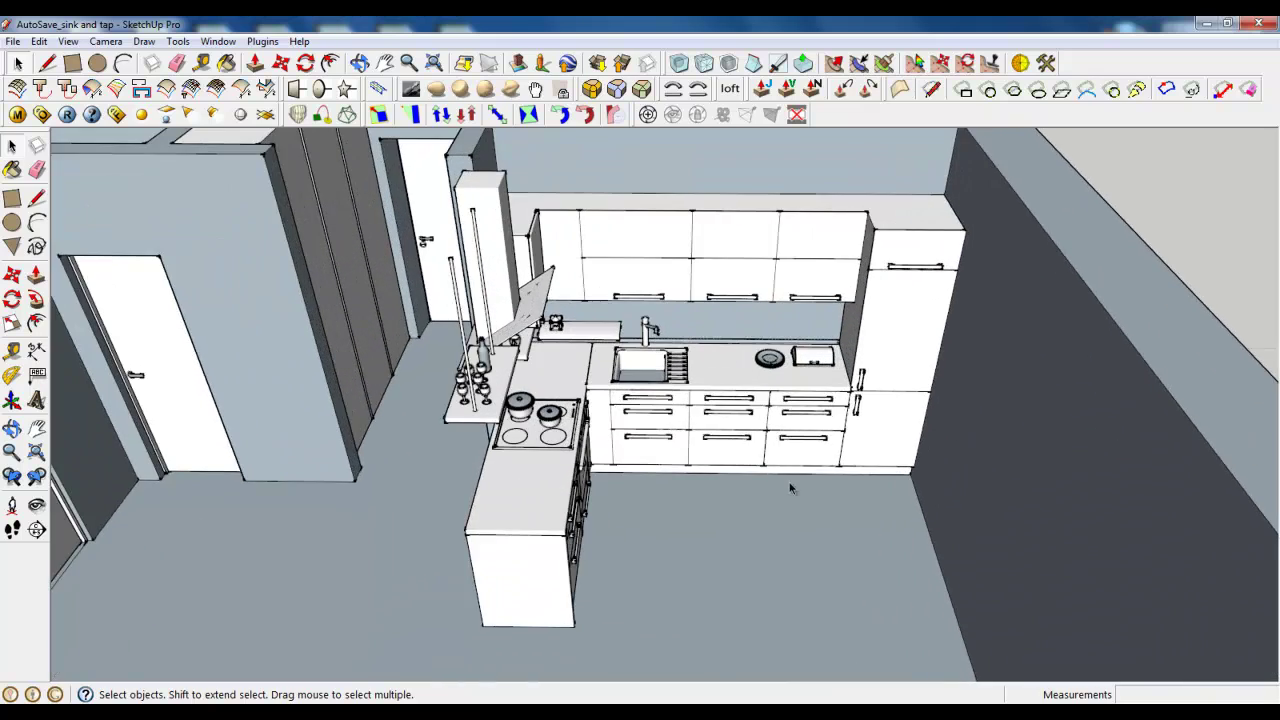
pyautogui.moveTo(791, 486); pyautogui.dragTo(762, 470, button='middle')
pyautogui.scroll(-5, 762, 470)
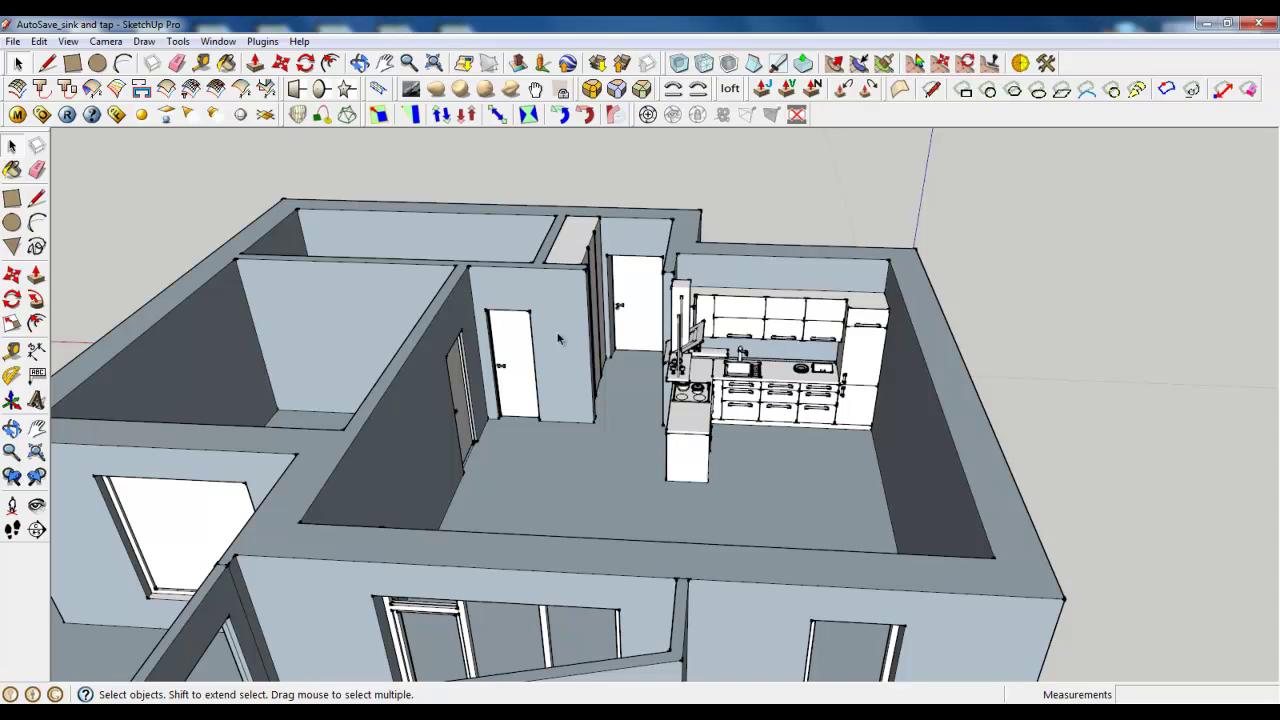
pyautogui.scroll(5, 897, 391)
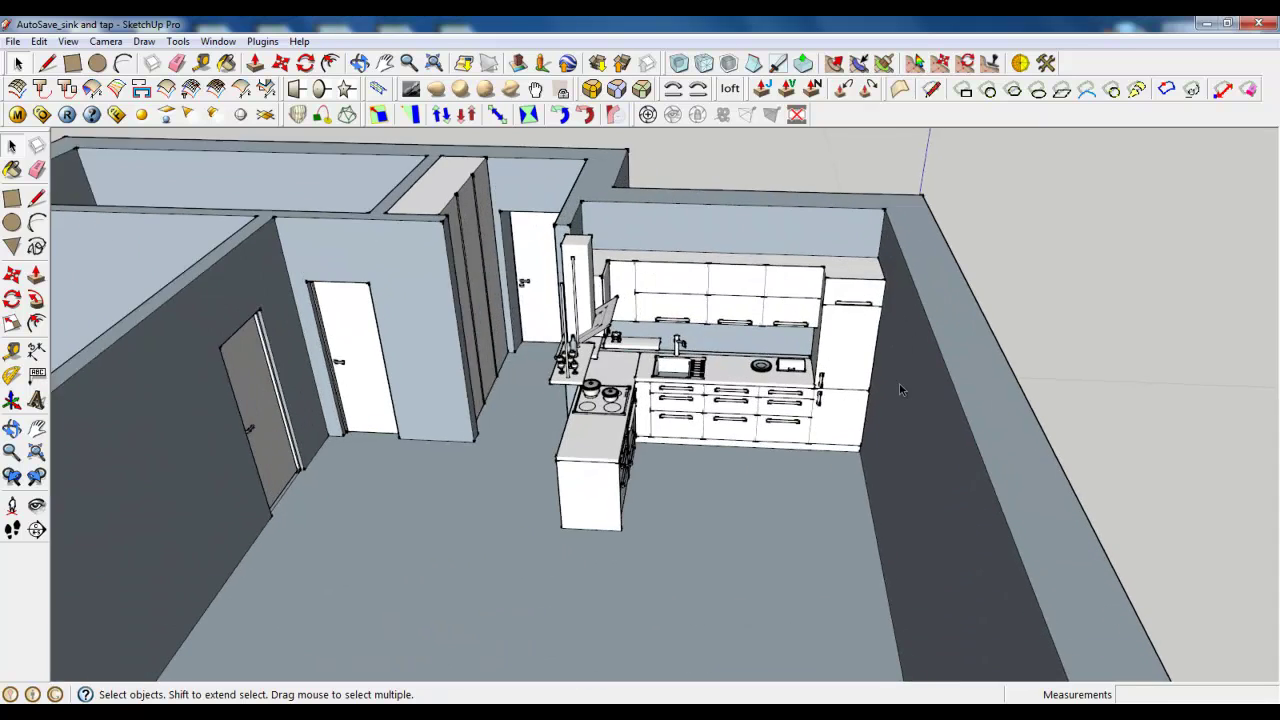